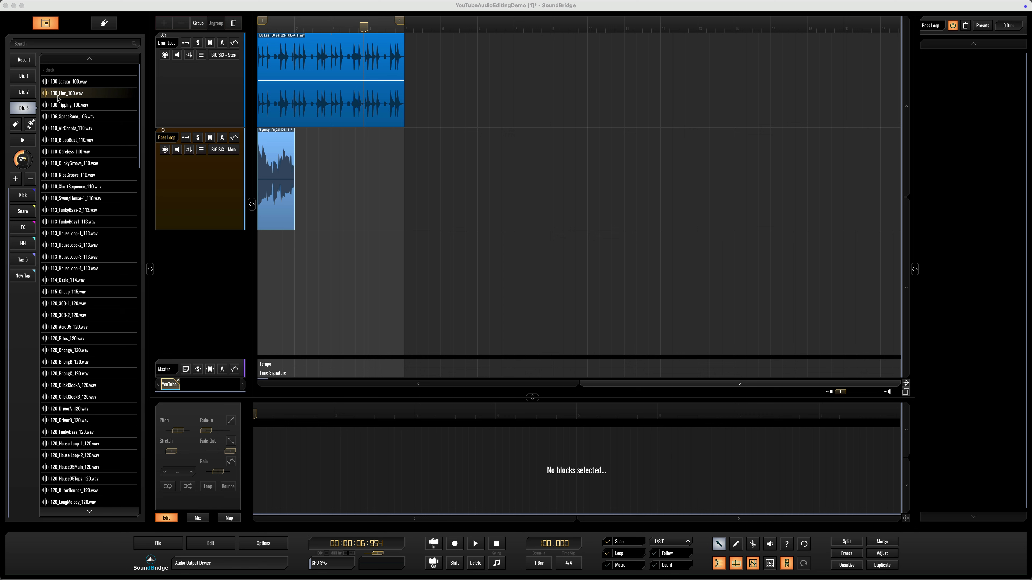
- Select the audio block at the start of the Bass Loop track
click(58, 99)
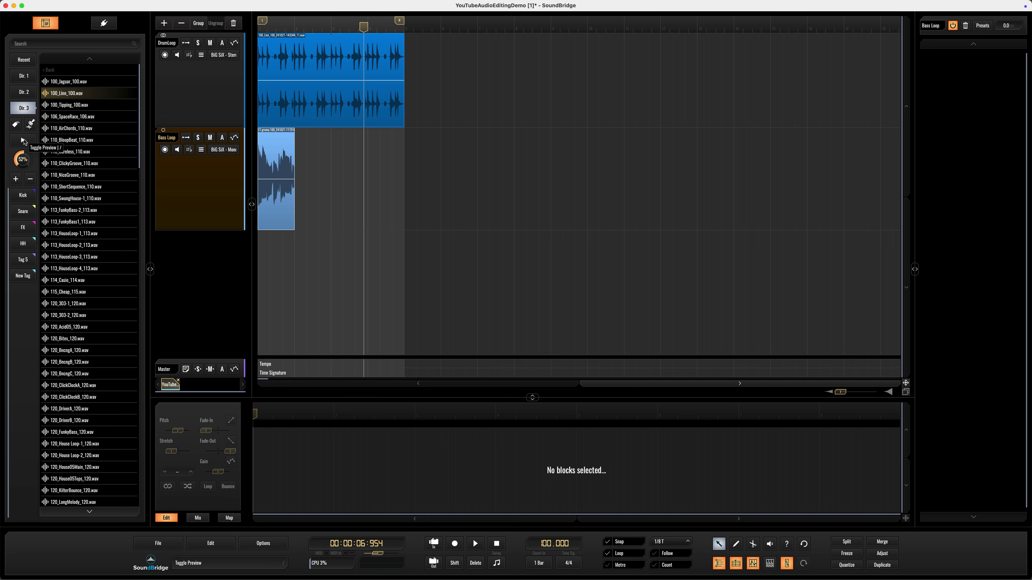
click(23, 140)
click(272, 214)
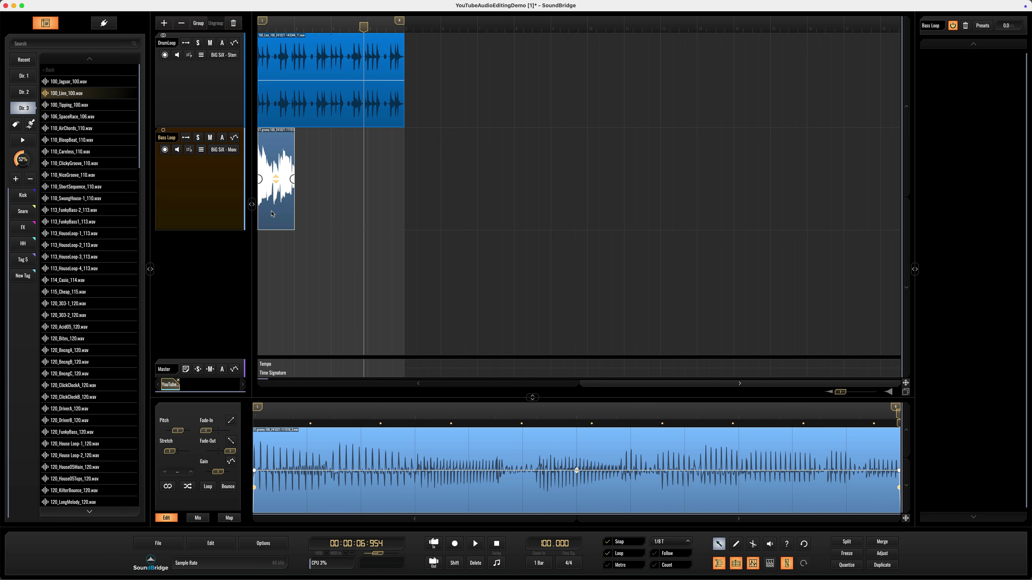
key(Home)
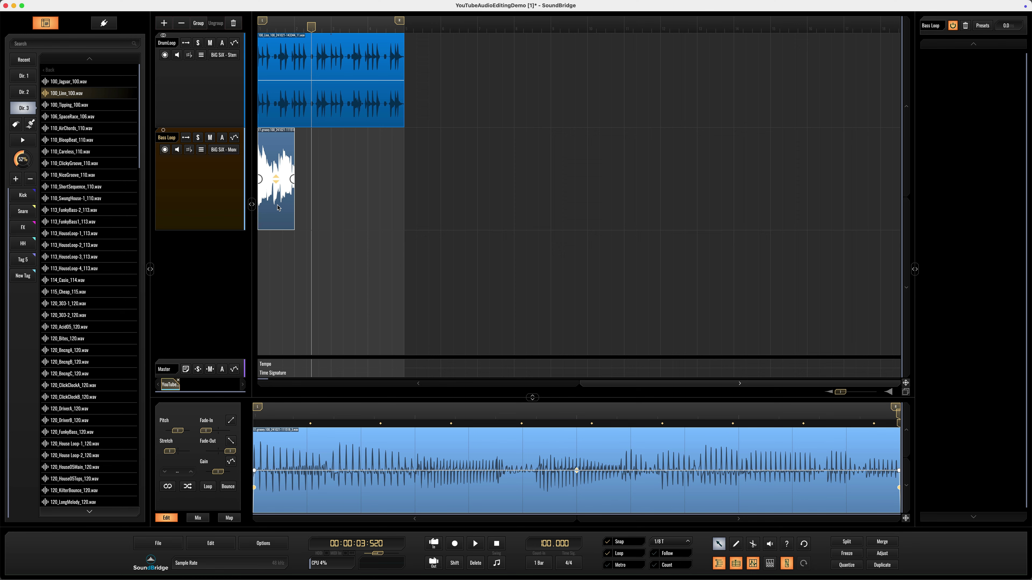
scroll(279, 208, up, 5)
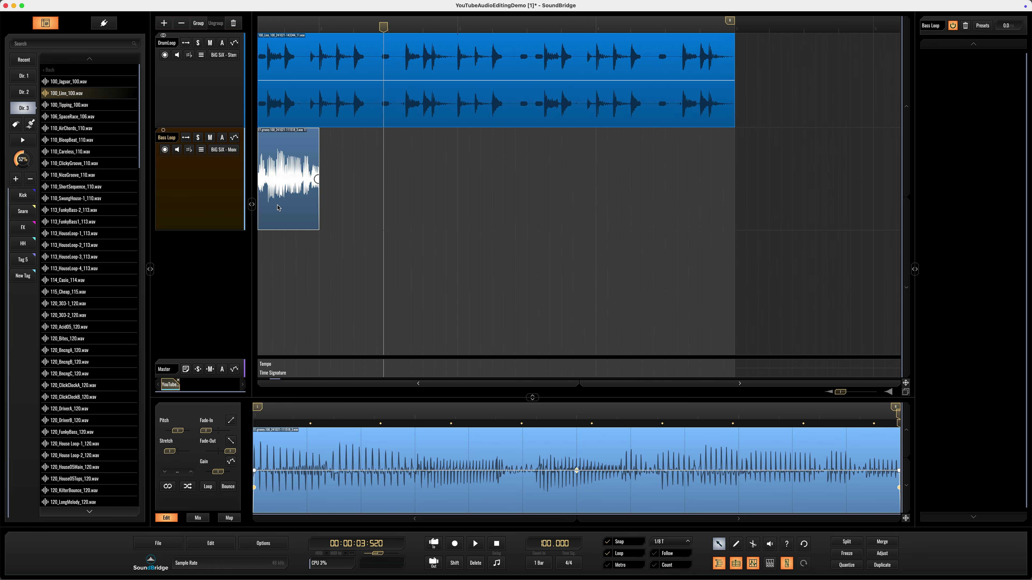
scroll(278, 208, up, 3)
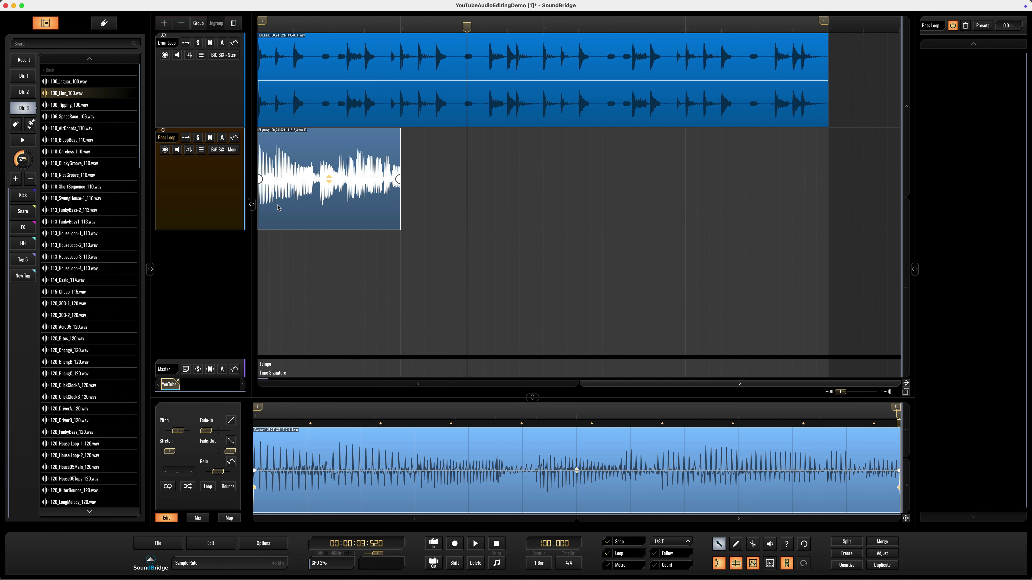
scroll(279, 208, up, 2)
scroll(279, 208, down, 1)
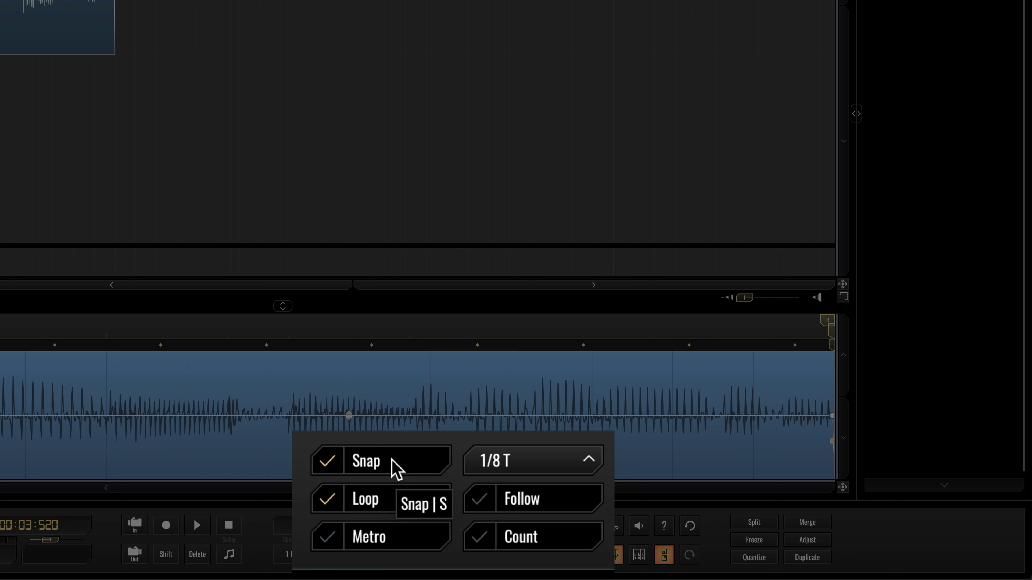
- Toggle Snap off and on repeatedly to try out the setting, ending with it enabled
click(392, 460)
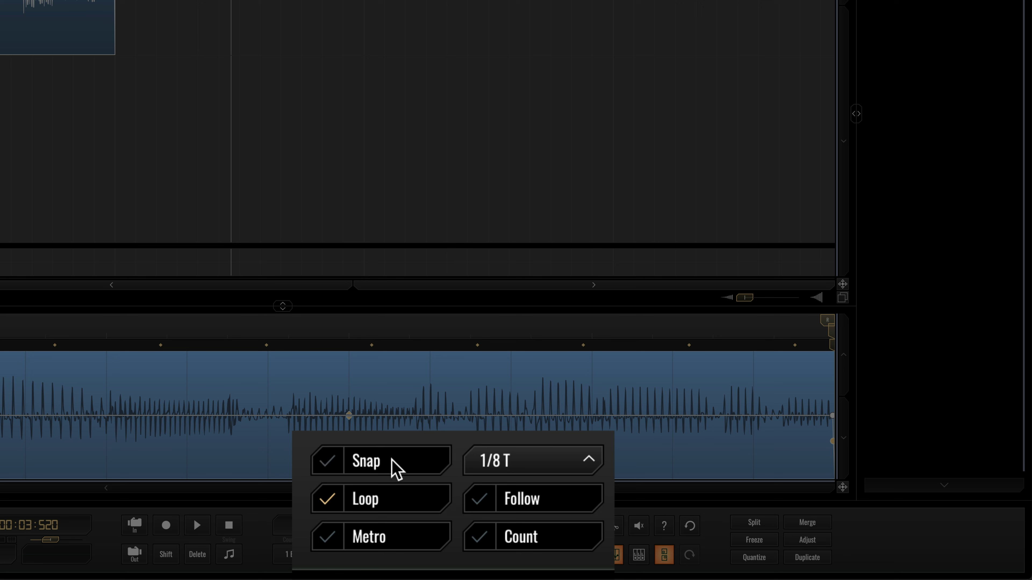
click(392, 460)
click(391, 460)
click(392, 459)
click(392, 459)
click(391, 460)
click(392, 460)
click(392, 460)
- Toggle Loop off and on repeatedly, ending with it enabled
click(399, 501)
click(399, 501)
click(399, 501)
click(399, 501)
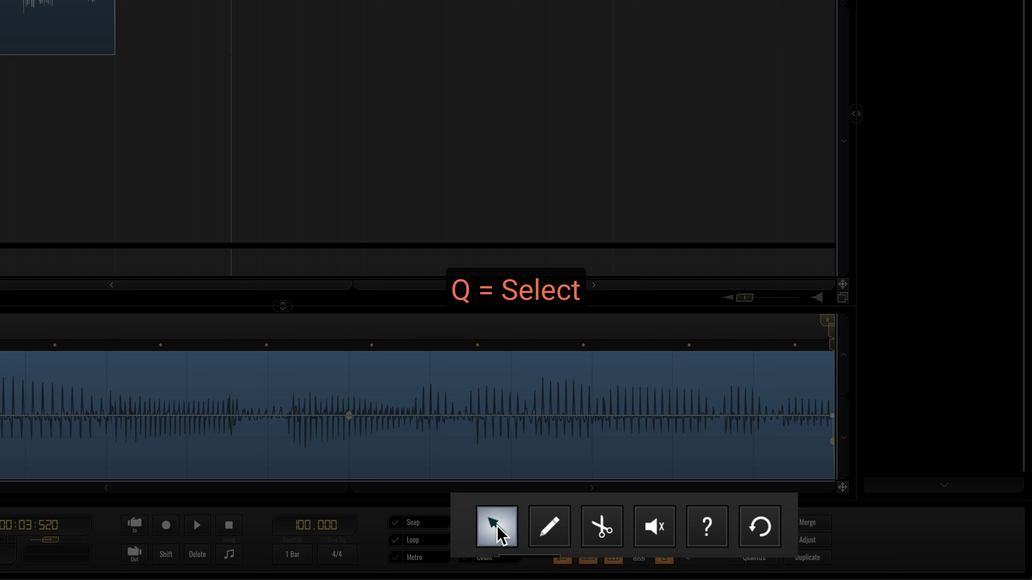
- Alternate between the Cut and Select tools, ending on the Select tool
click(603, 531)
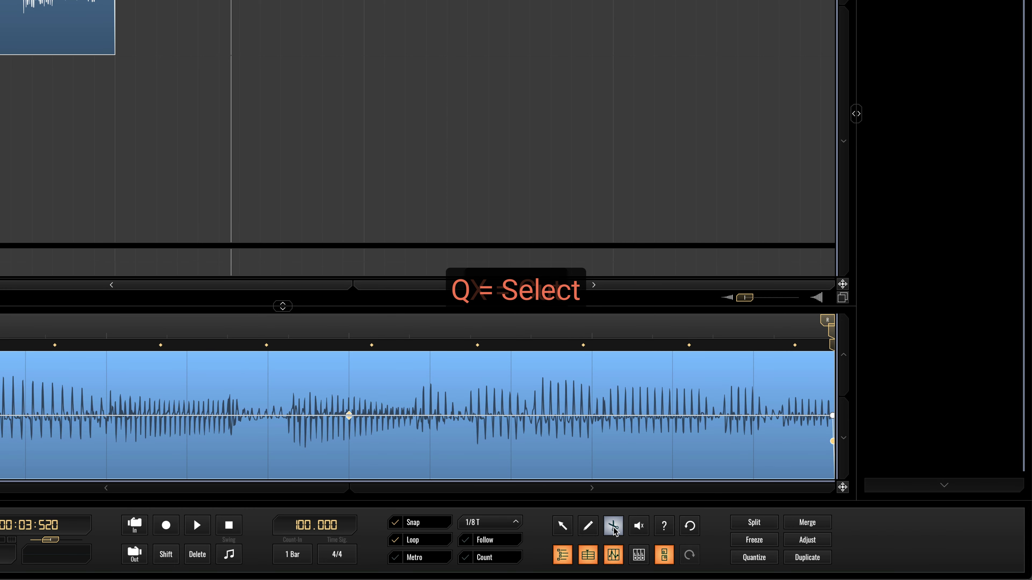
key(q)
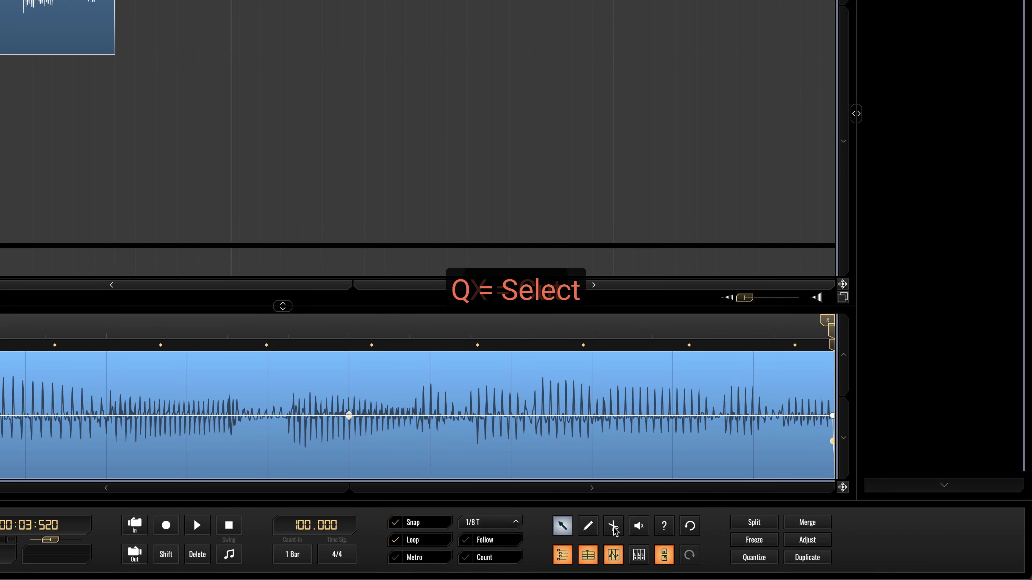
key(x)
key(q)
key(x)
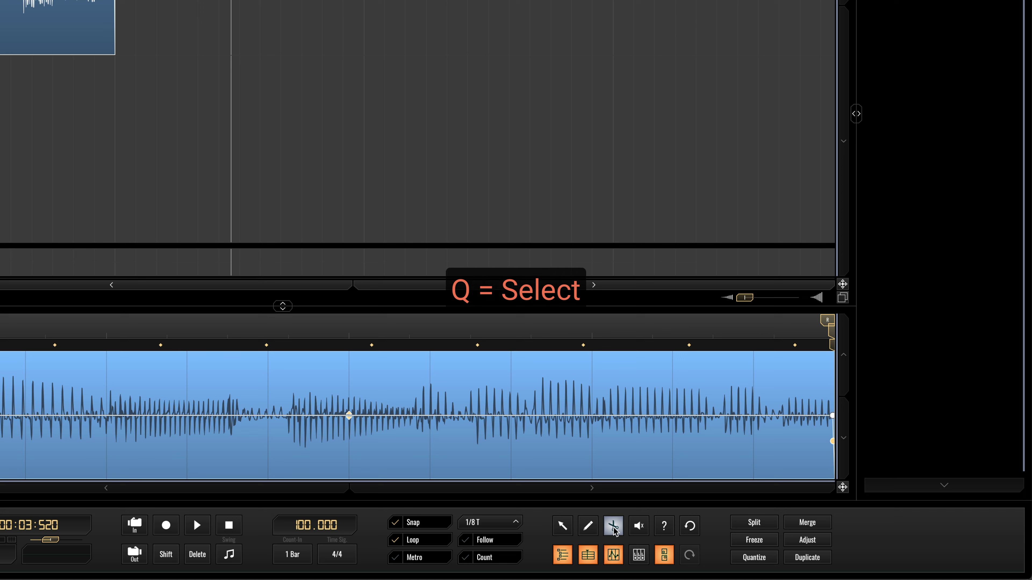
key(q)
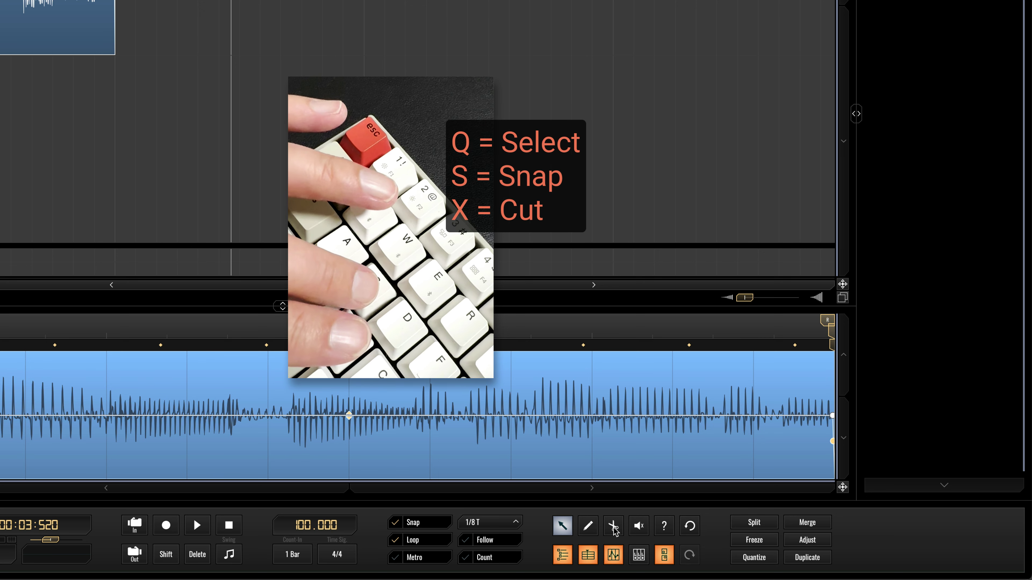
- Turn Snap off while switching between the Cut and Select tools, ending on Select
click(615, 531)
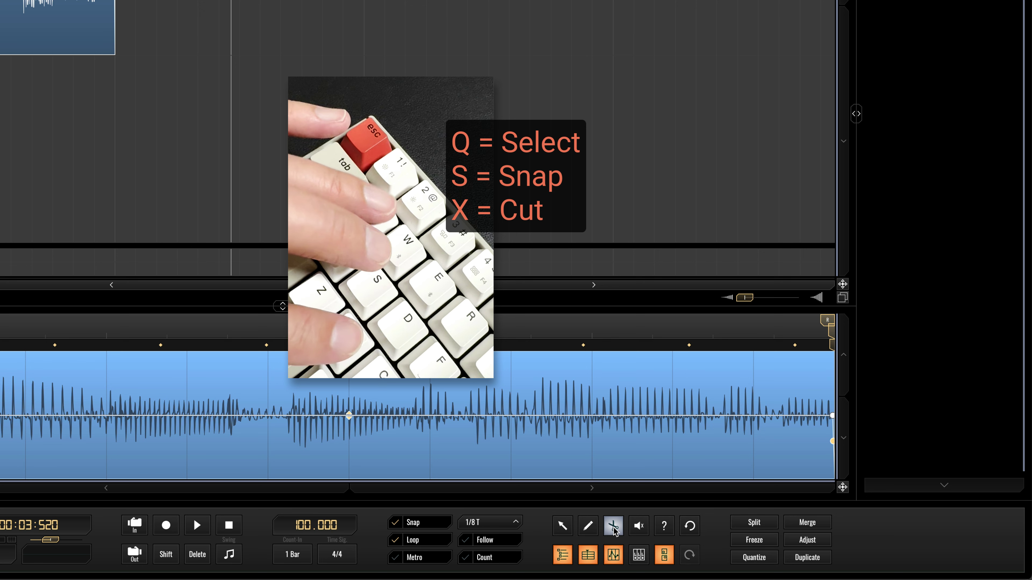
key(q)
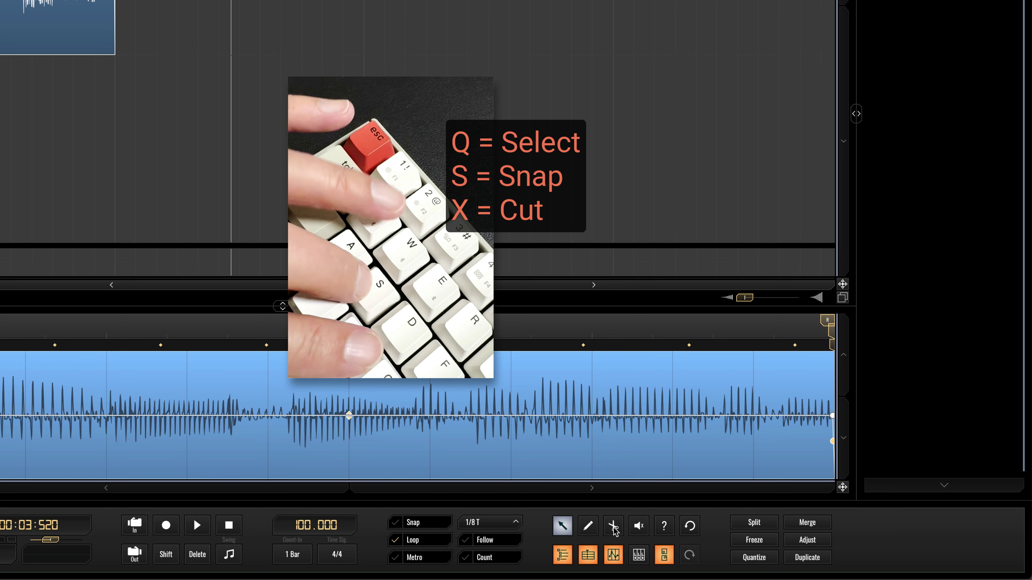
key(x)
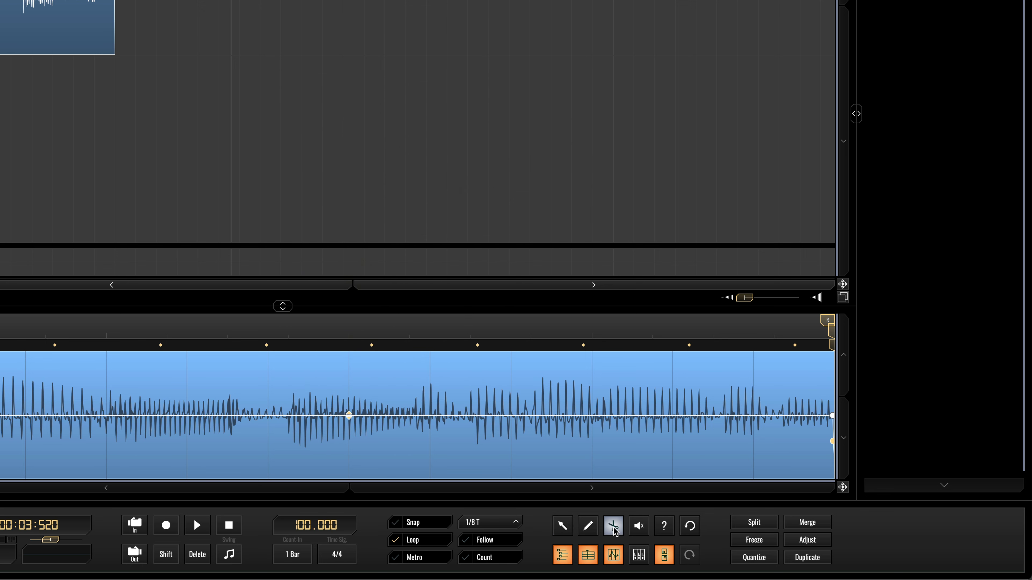
key(q)
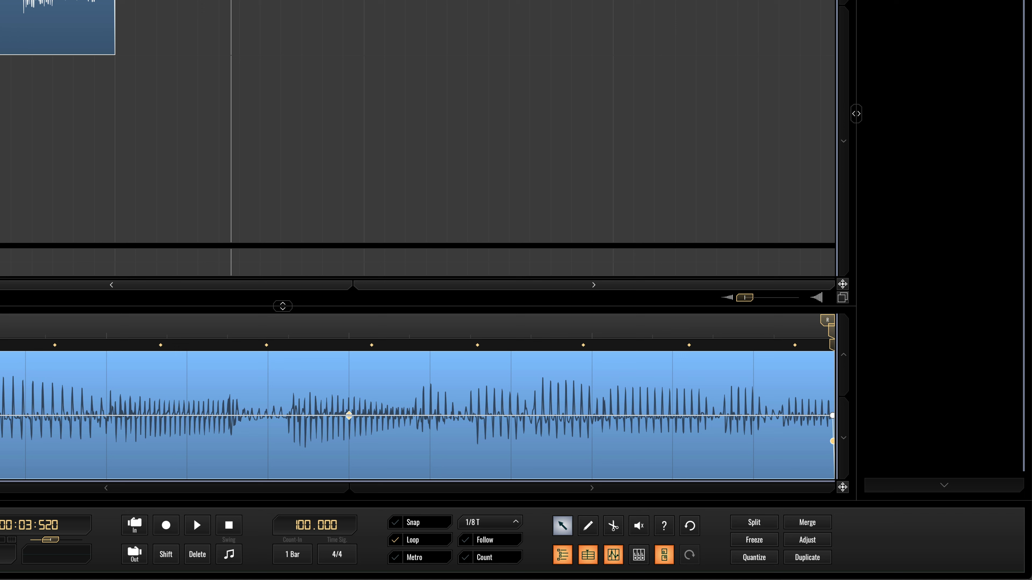
- Set the snap grid resolution to 1/8
click(498, 518)
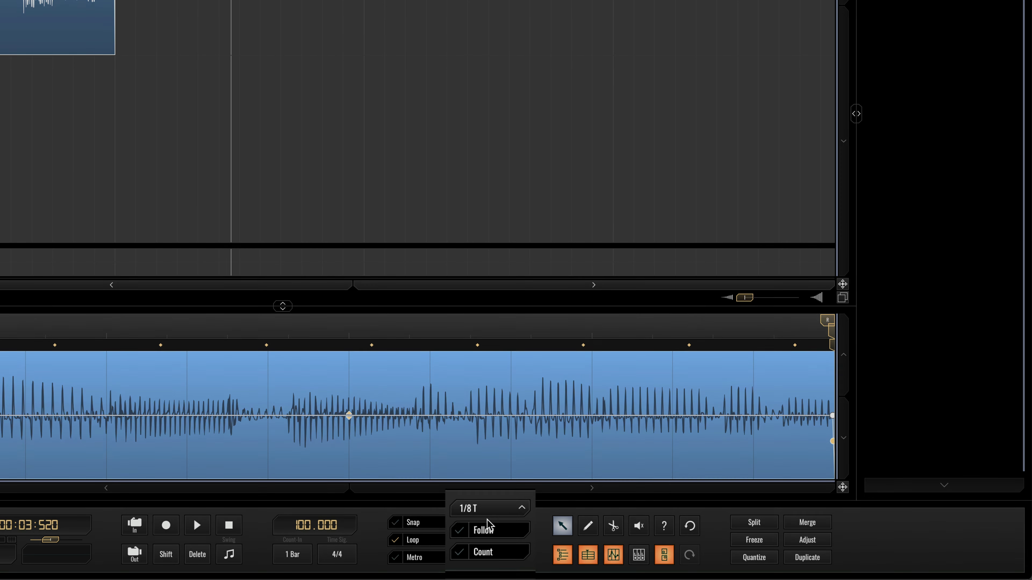
click(479, 489)
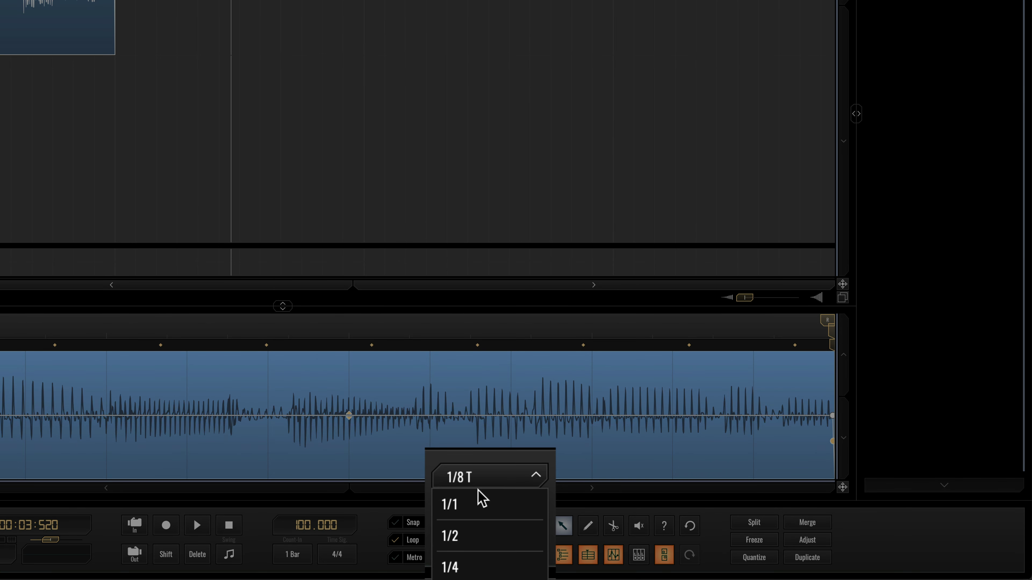
click(488, 568)
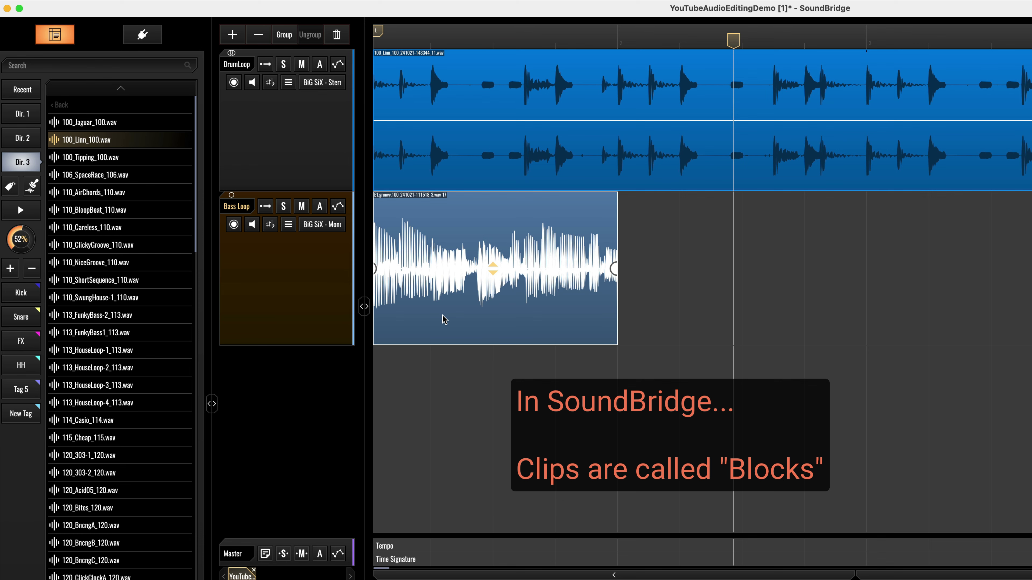
- Move the bass block freely along its track with Snap off, then place it at the drum loop's midpoint with Snap on
drag(444, 320, 716, 336)
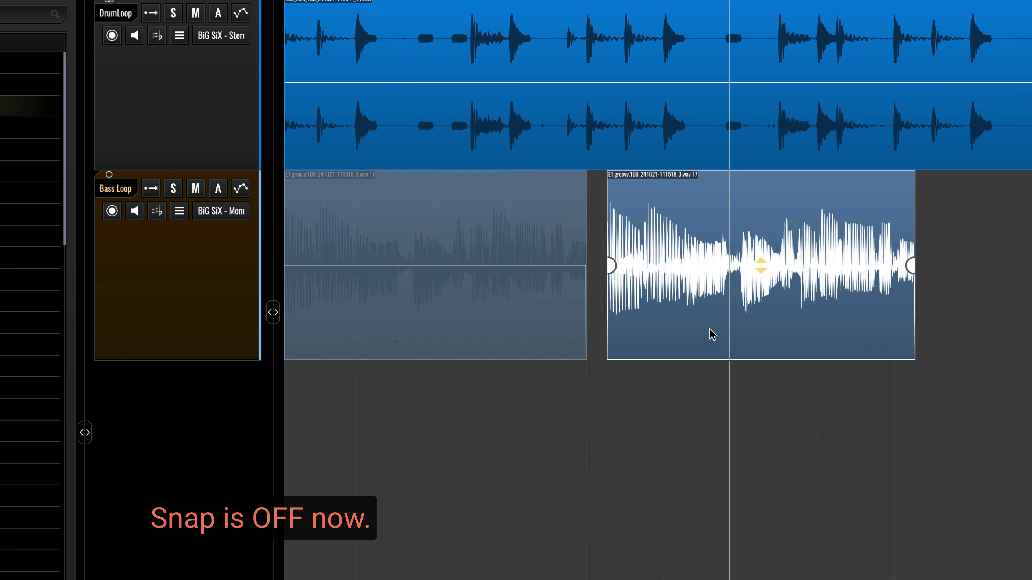
drag(707, 213, 555, 269)
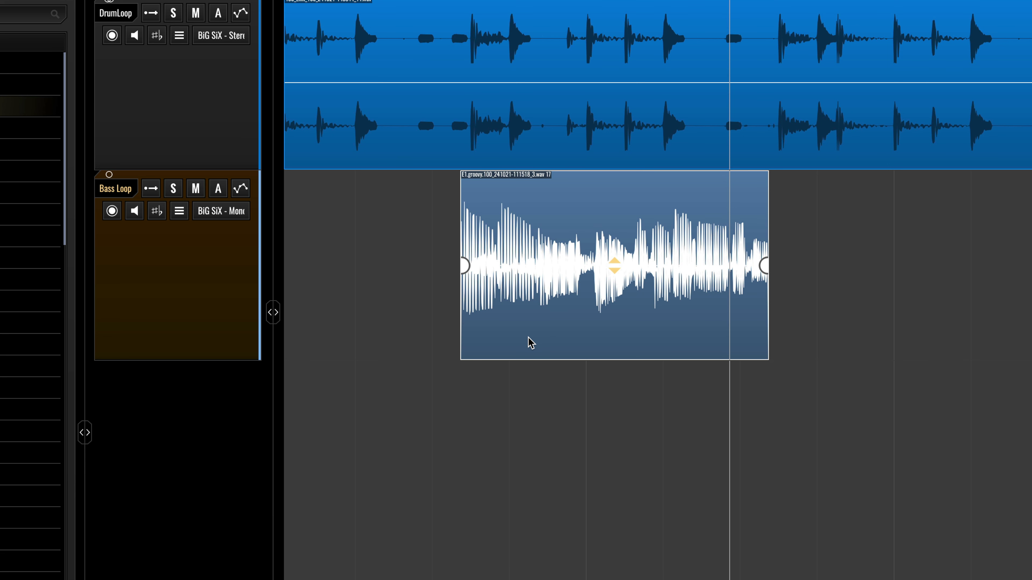
drag(546, 348, 358, 342)
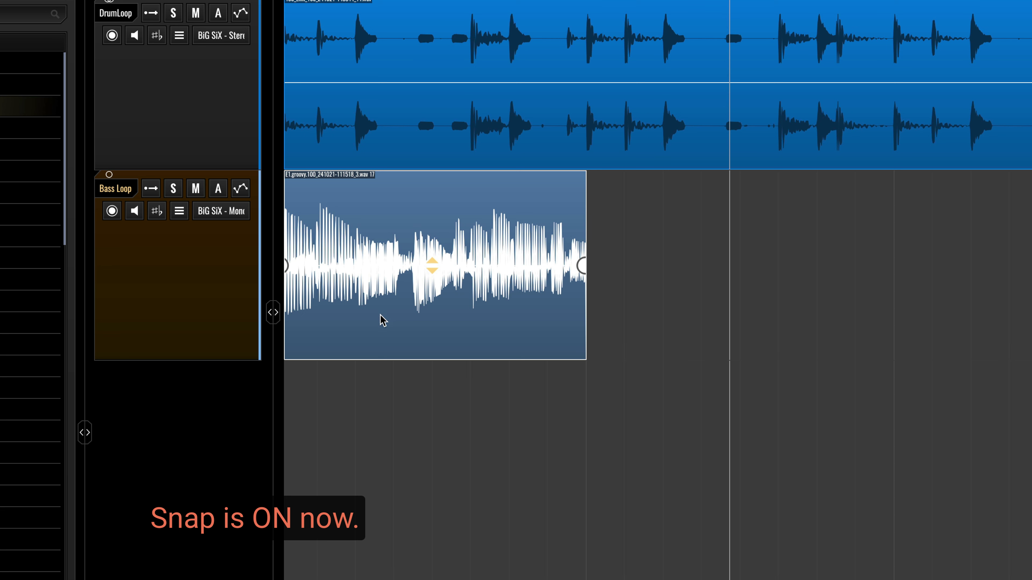
drag(398, 321, 894, 265)
- Try out a fade-in on the bass block, then give its end a very short fade-out
mouse_move(393, 280)
mouse_down()
mouse_move(422, 277)
mouse_move(395, 281)
mouse_up()
drag(439, 275, 385, 285)
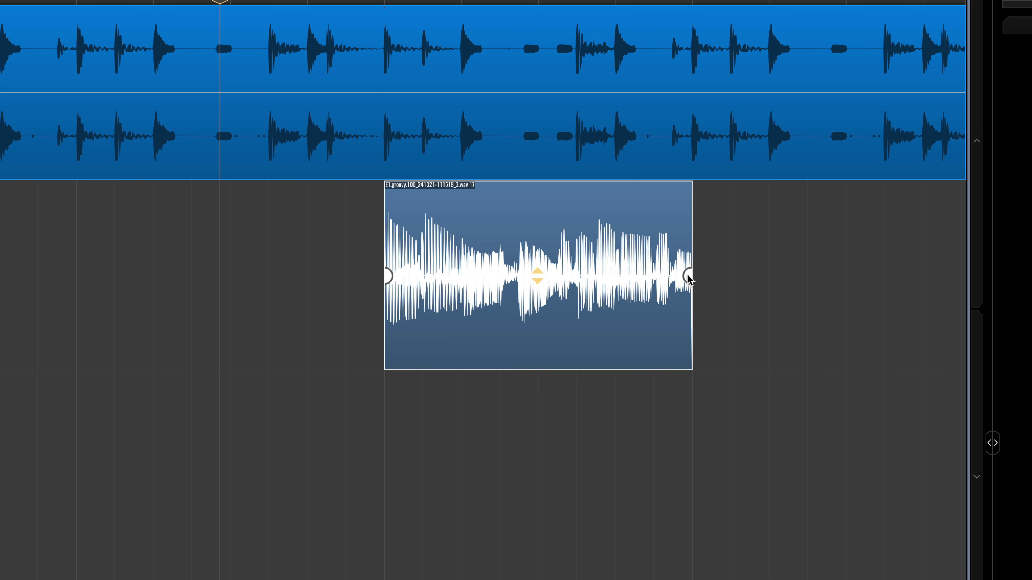
mouse_move(687, 277)
mouse_down()
mouse_move(657, 272)
mouse_move(686, 280)
mouse_move(648, 281)
mouse_move(682, 283)
mouse_move(668, 272)
mouse_move(683, 274)
mouse_up()
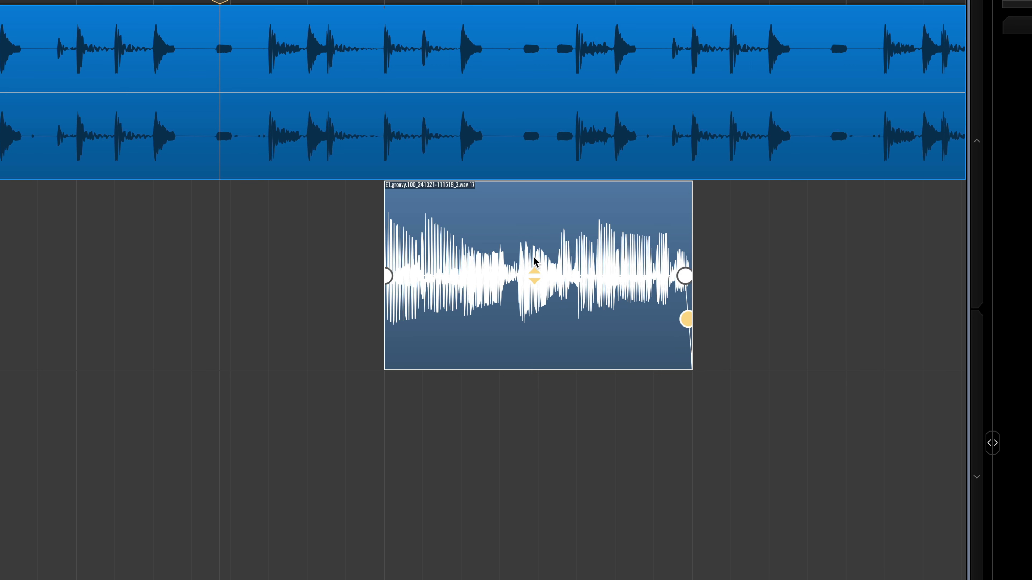
- Lengthen the bass block's fade-in and fade-out and bend both fade curves upward
scroll(535, 263, up, 10)
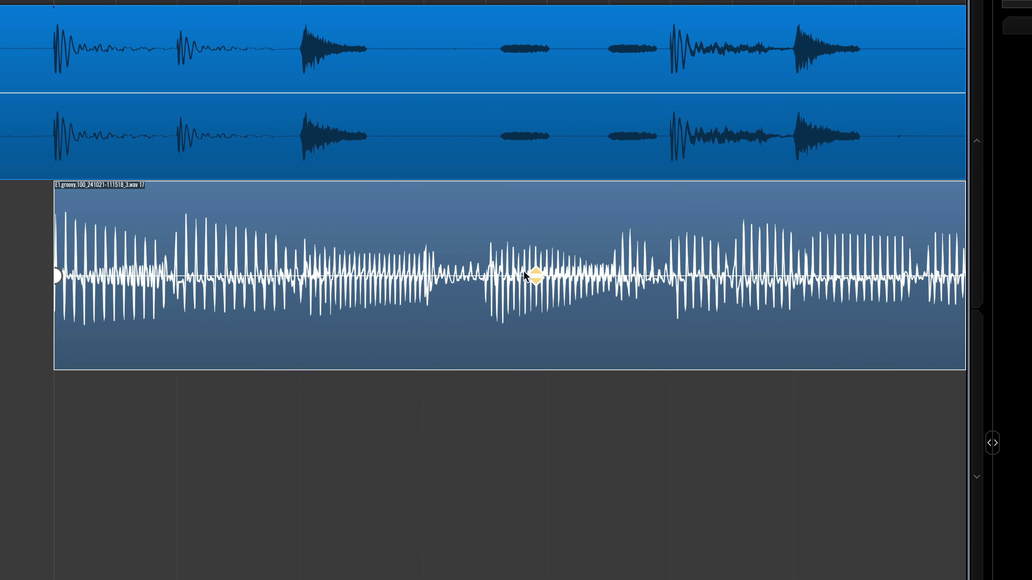
scroll(391, 439, right, 5)
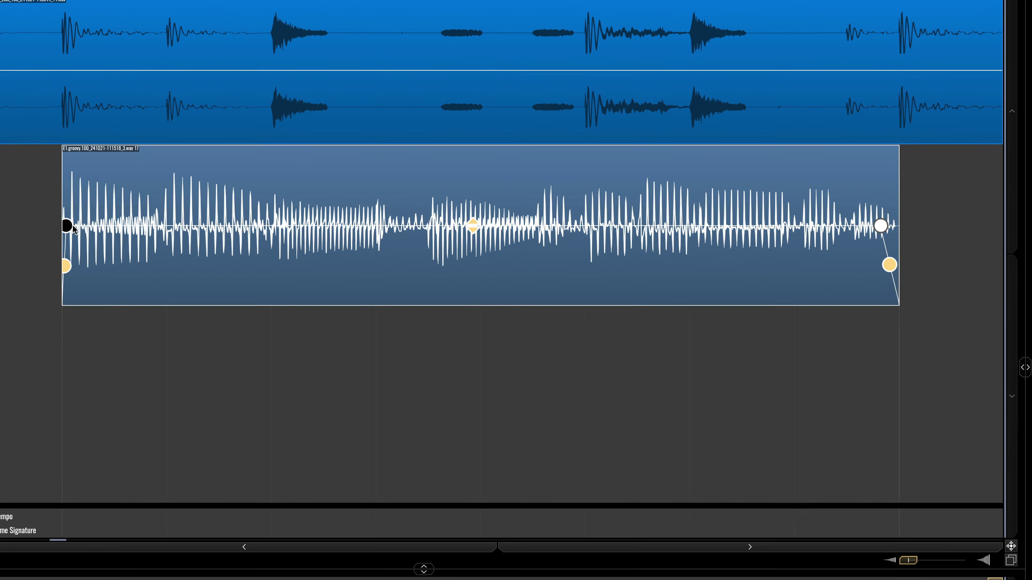
drag(73, 228, 180, 222)
mouse_move(137, 253)
mouse_down()
mouse_move(138, 268)
mouse_move(161, 285)
mouse_move(137, 233)
mouse_move(136, 266)
mouse_move(136, 232)
mouse_up()
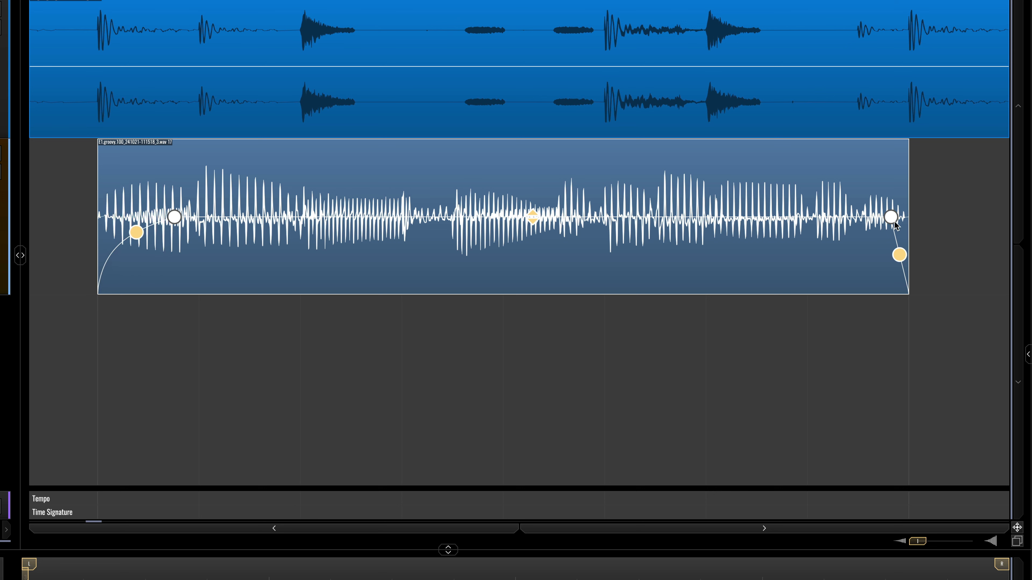
drag(891, 218, 815, 217)
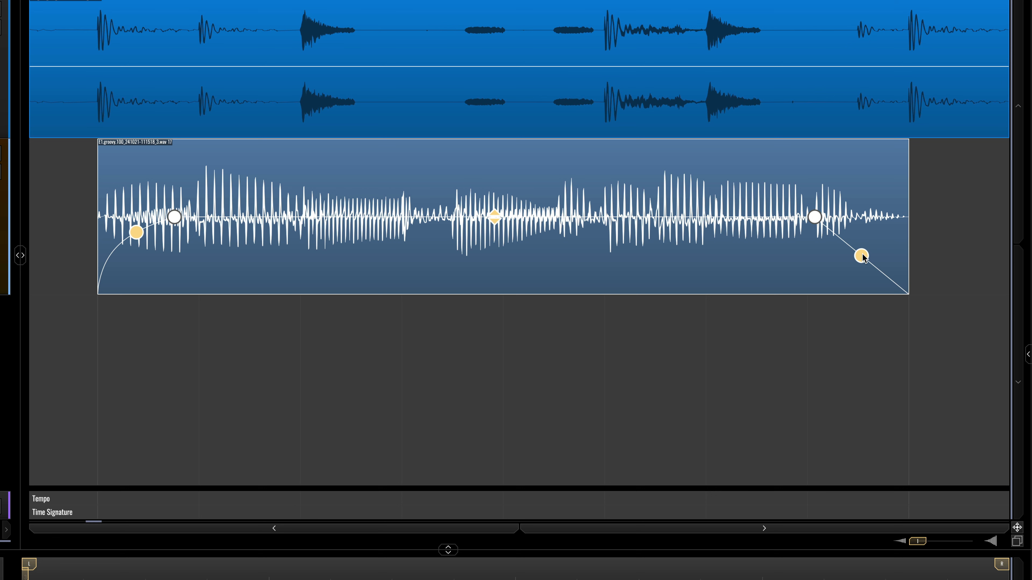
mouse_move(862, 256)
mouse_down()
mouse_move(867, 231)
mouse_move(869, 241)
mouse_up()
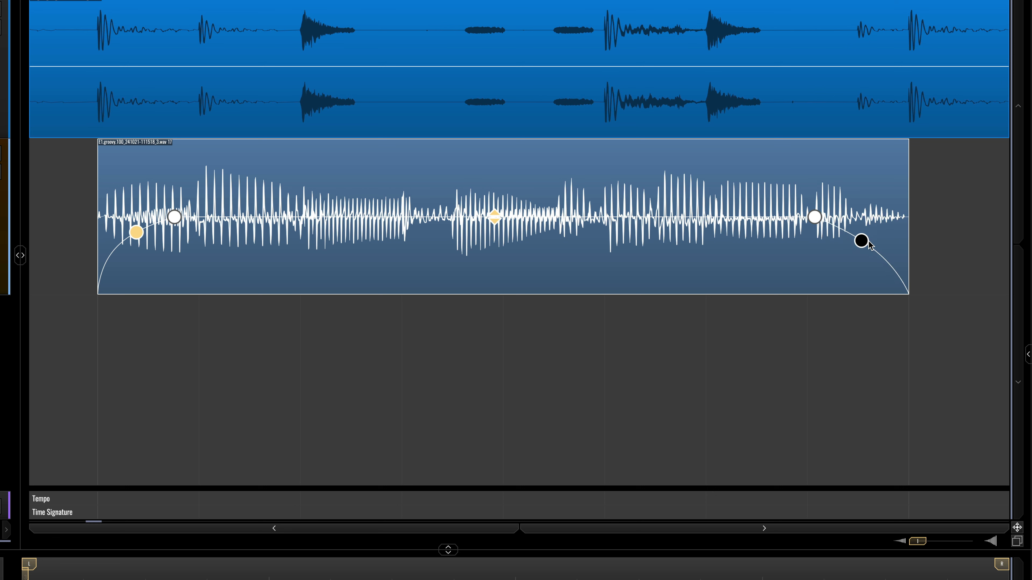
- Change the bass block's fade-in and fade-out to S-curves and lower the midpoint of each curve
click(176, 218)
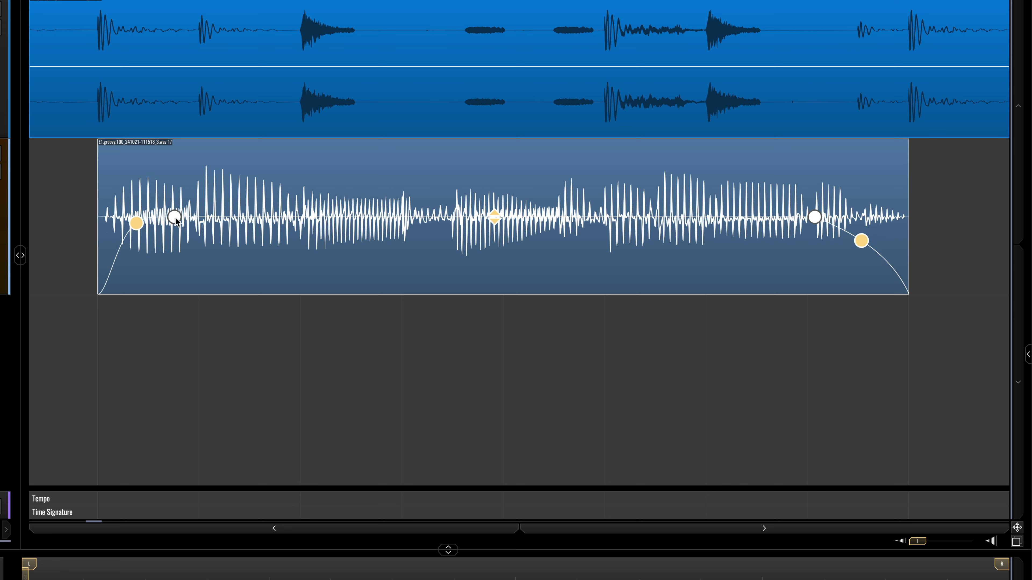
drag(139, 225, 139, 247)
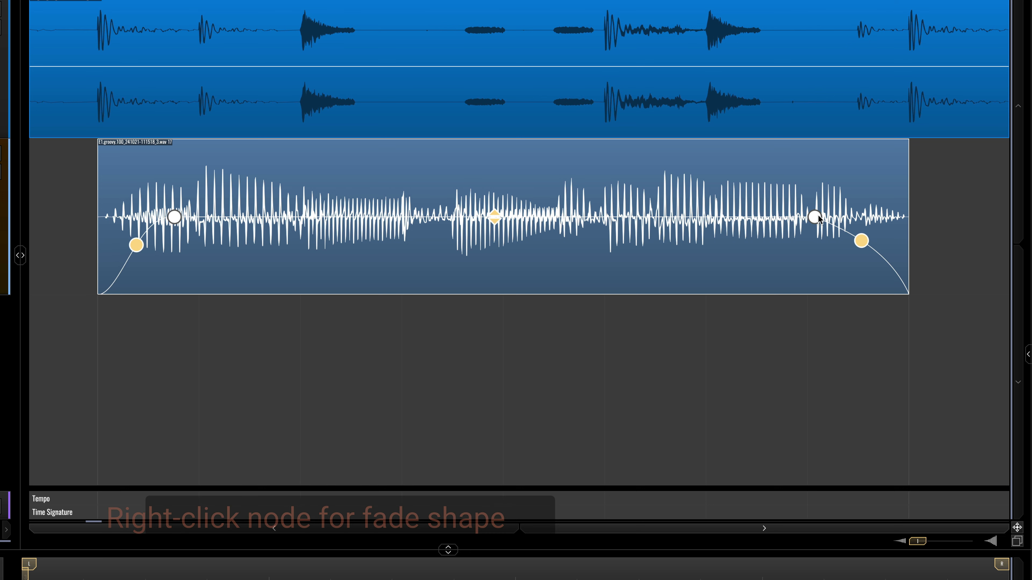
drag(861, 242, 861, 255)
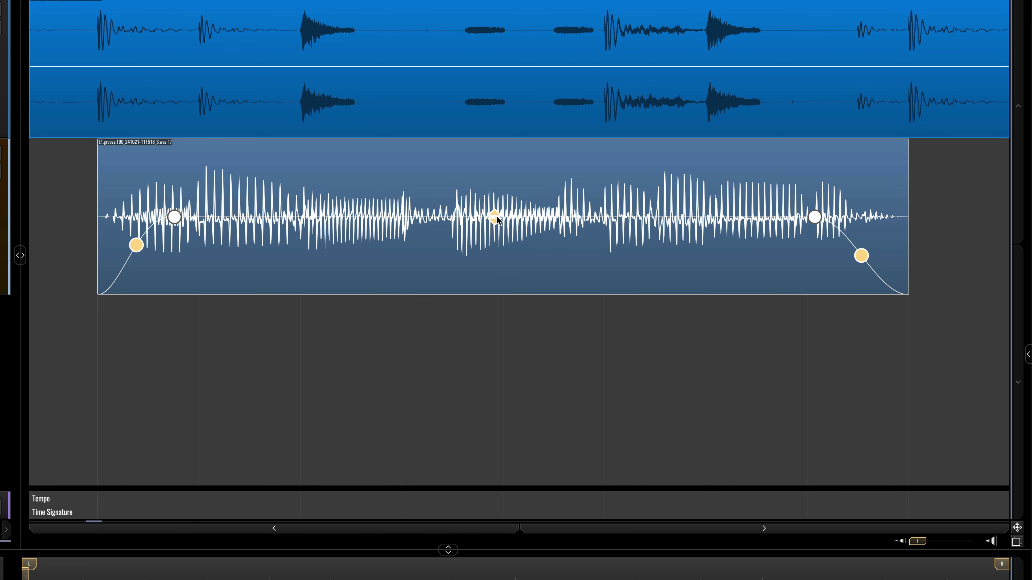
- Set the bass block's gain to -0.80 dB and its fade-in to 0.10
mouse_move(495, 220)
mouse_down()
mouse_move(494, 230)
mouse_move(494, 212)
mouse_up()
drag(563, 176, 563, 183)
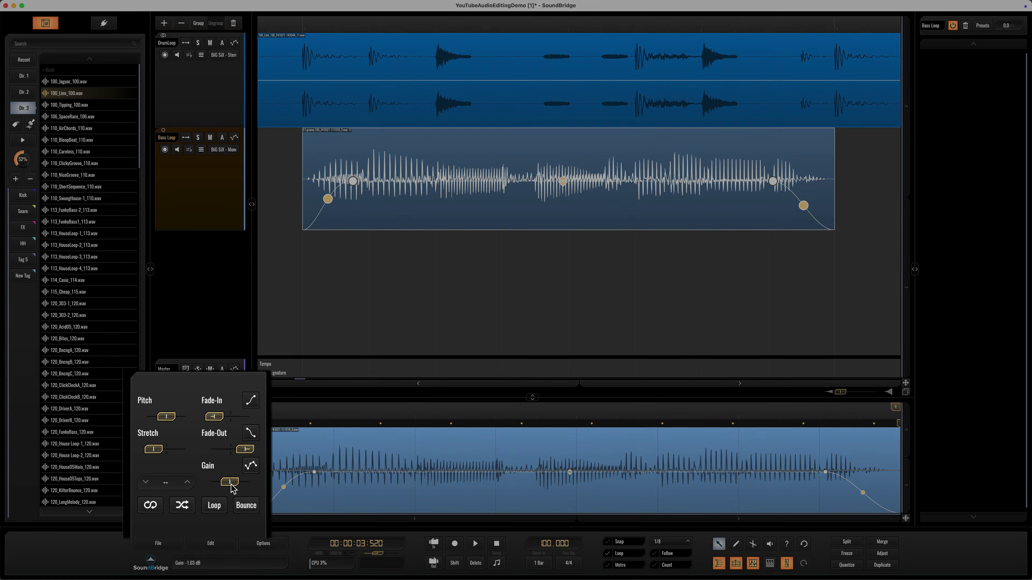
drag(218, 471, 238, 496)
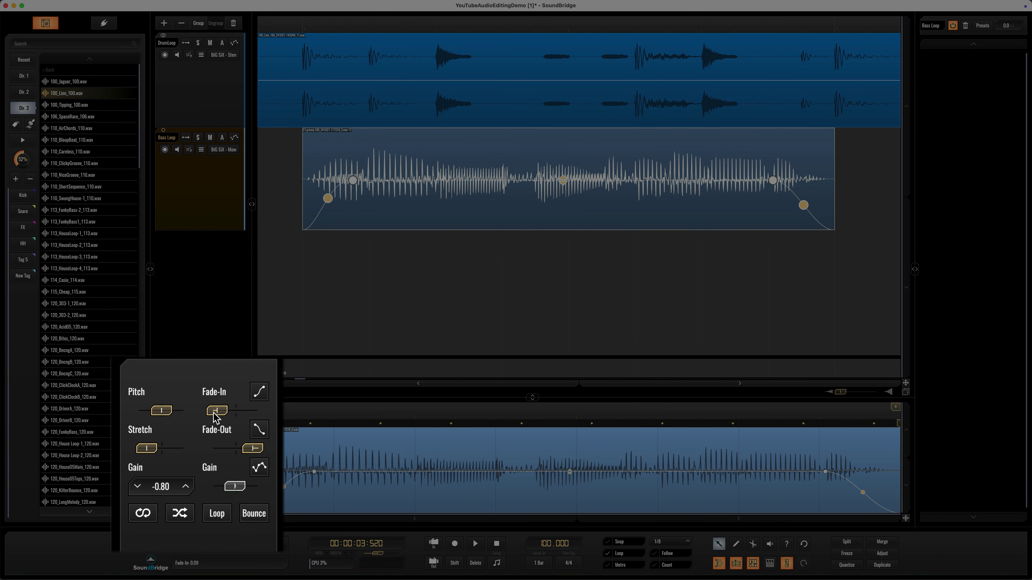
drag(216, 419, 218, 419)
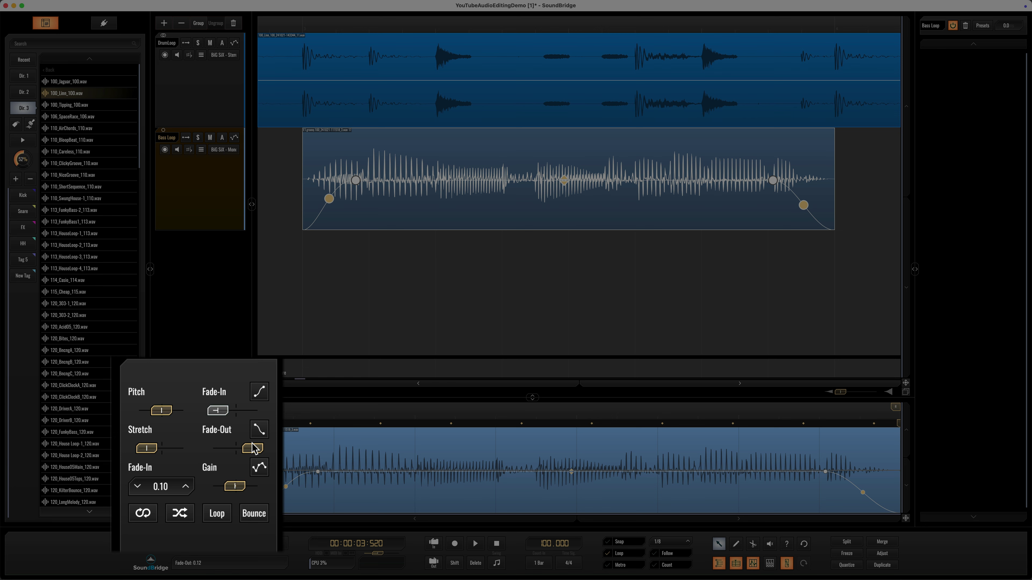
- Set the bass block's fade-out to 0.15 and cycle its fade-out curve through linear back to the S-curve
drag(253, 448, 250, 449)
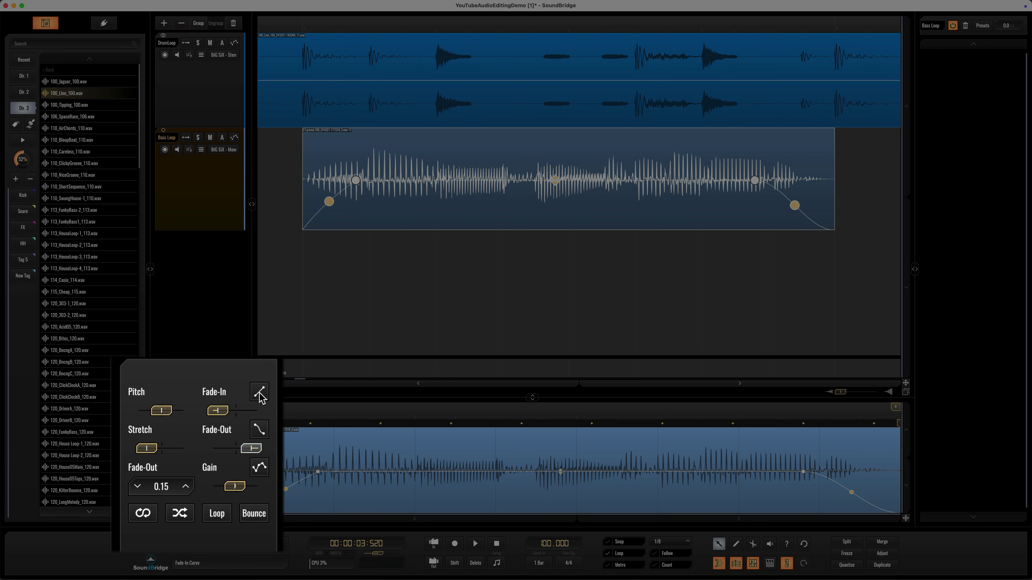
click(260, 431)
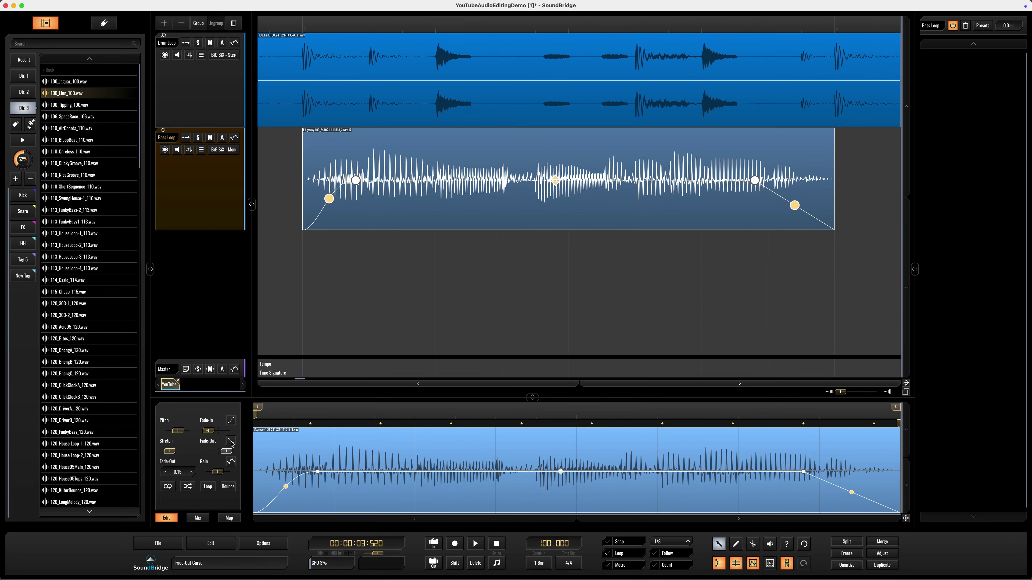
click(231, 442)
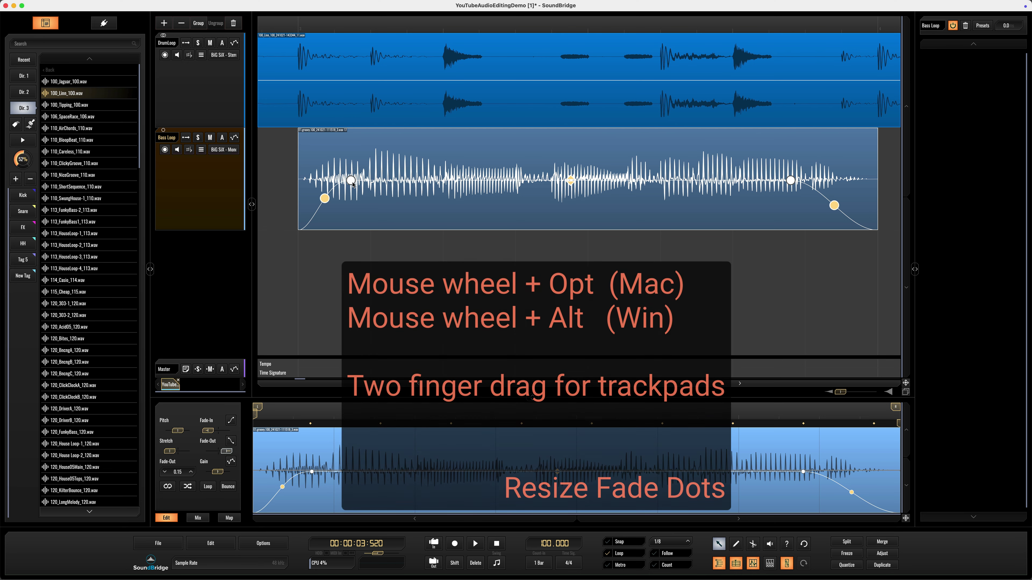
- Try out smaller and larger sizes for the fade dots on the bass block
key(alt)
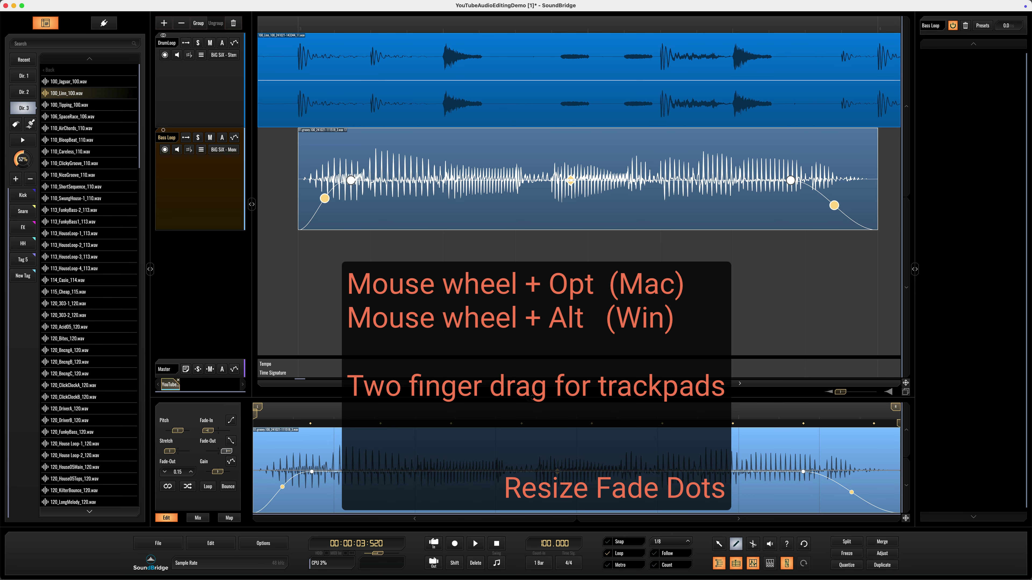
key(alt)
scroll(325, 198, down, 3)
scroll(352, 181, up, 2)
scroll(352, 182, down, 4)
scroll(353, 181, up, 2)
key(alt)
scroll(392, 191, down, 2)
scroll(393, 192, up, 2)
scroll(392, 192, down, 2)
scroll(392, 192, up, 2)
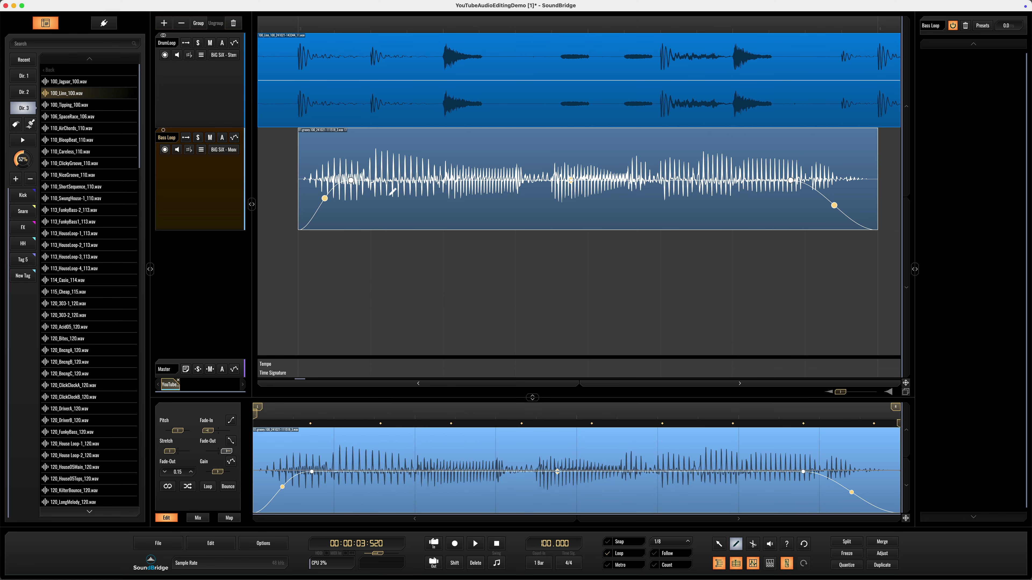
scroll(392, 191, up, 2)
alt+right_click(390, 196)
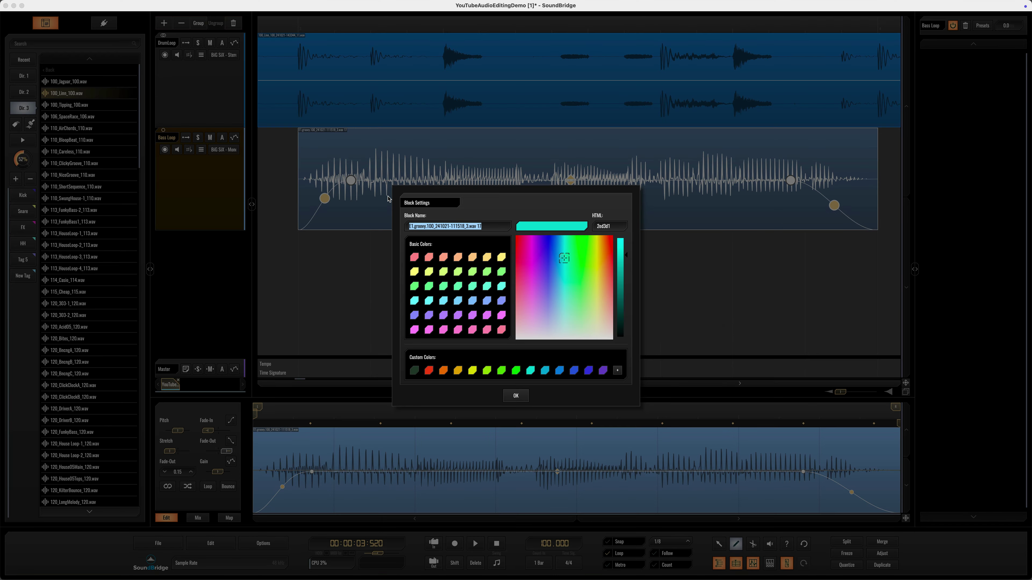
click(369, 214)
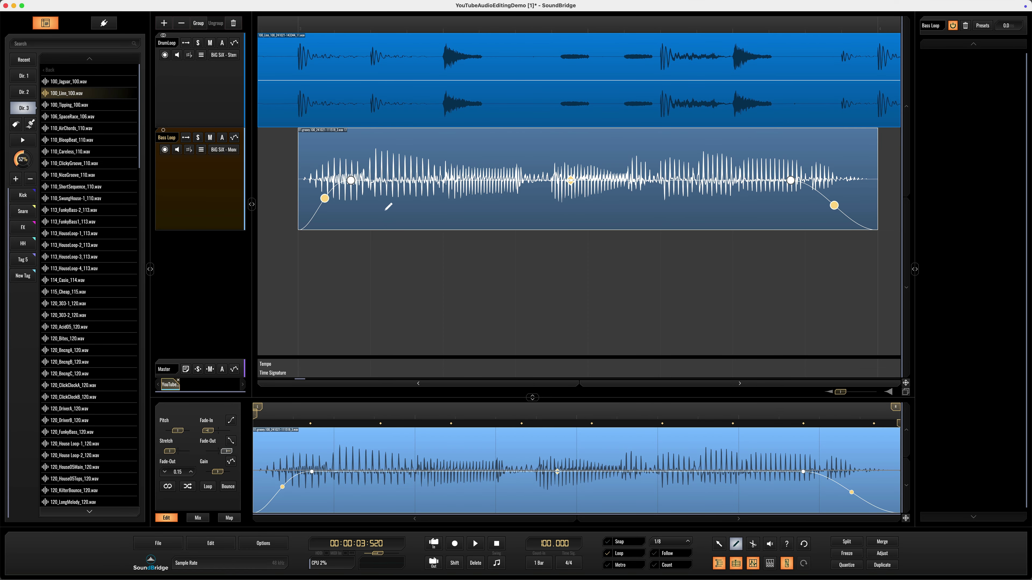
- Switch back and forth between the selection and pencil tools, ending on the selection tool
key(1)
key(2)
key(1)
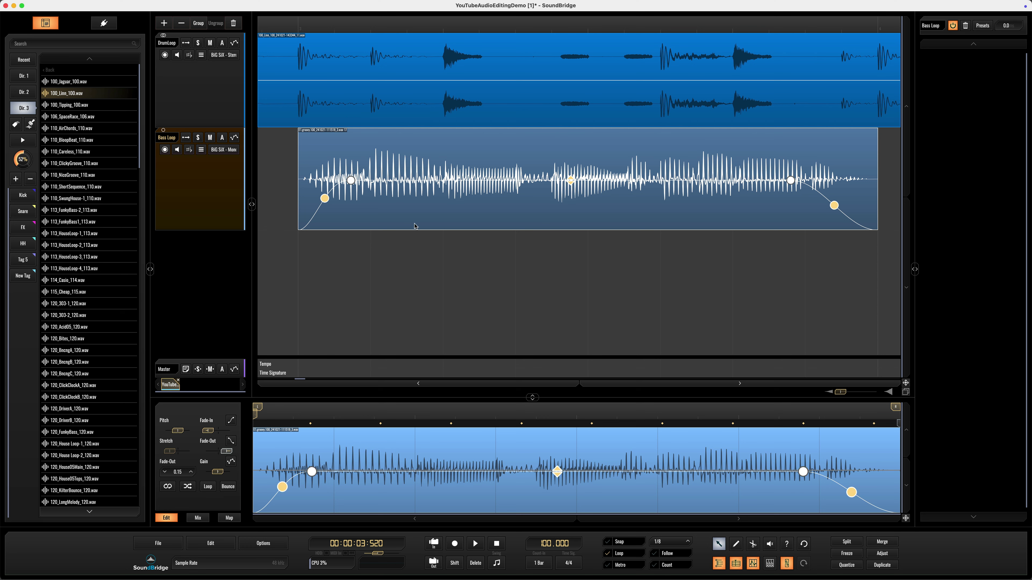
key(2)
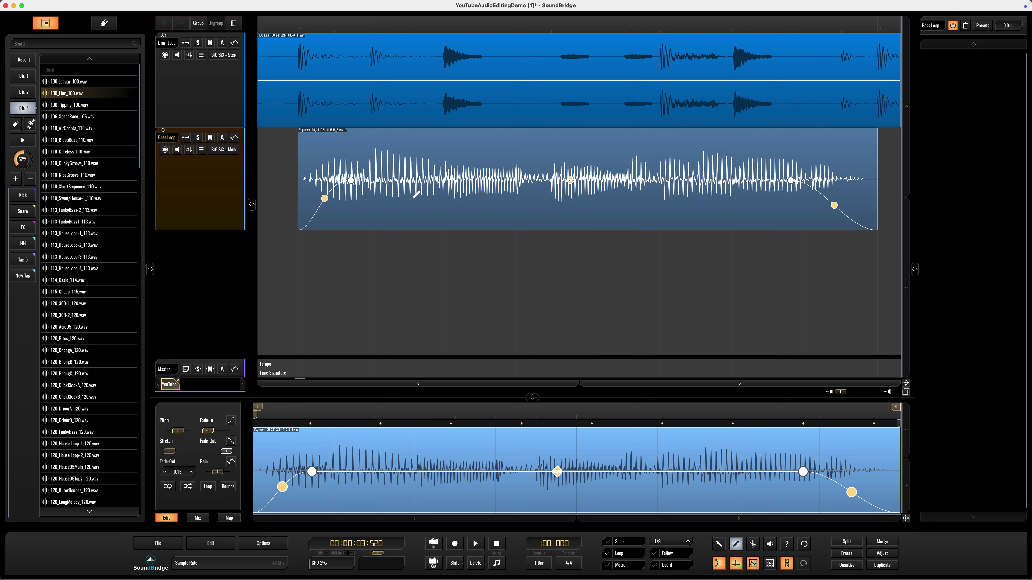
key(1)
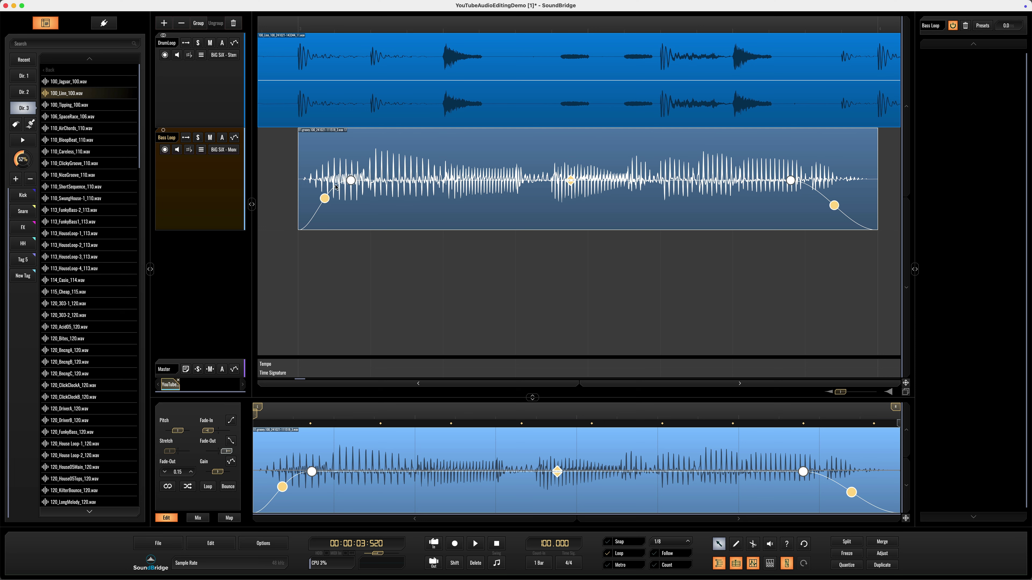
- Shorten the bass block's fade-in and fade-out directly on the block in the arrangement
drag(352, 183, 321, 184)
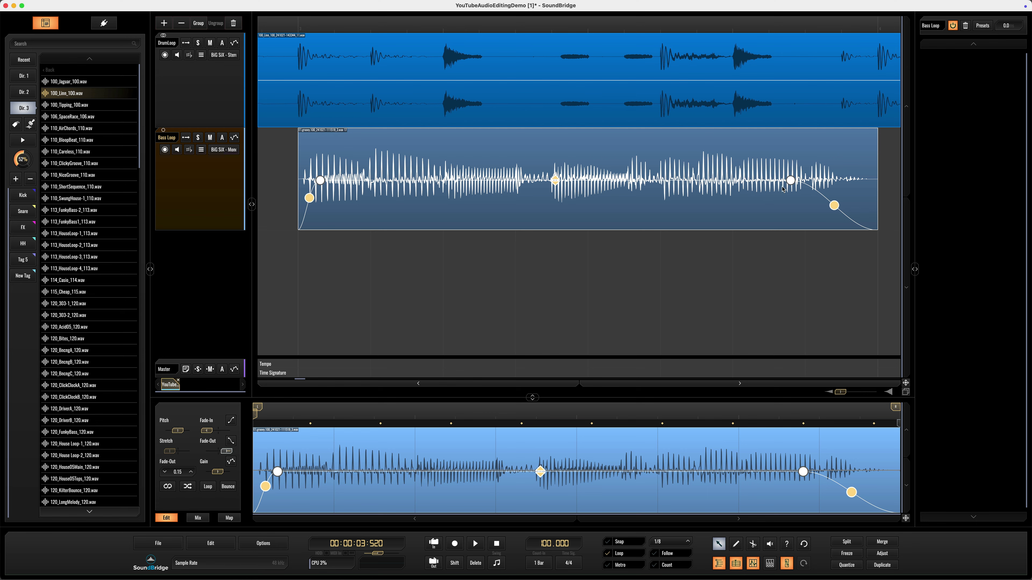
drag(790, 180, 857, 179)
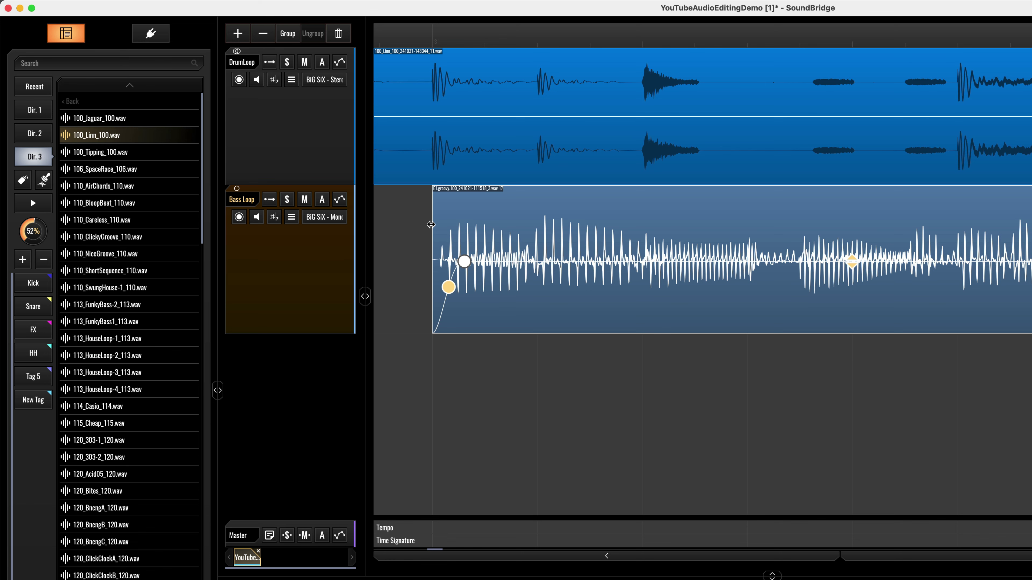
- Trim the bass block from its start and end down to a short middle section, shortening its fade-in
drag(430, 225, 769, 216)
drag(804, 263, 784, 260)
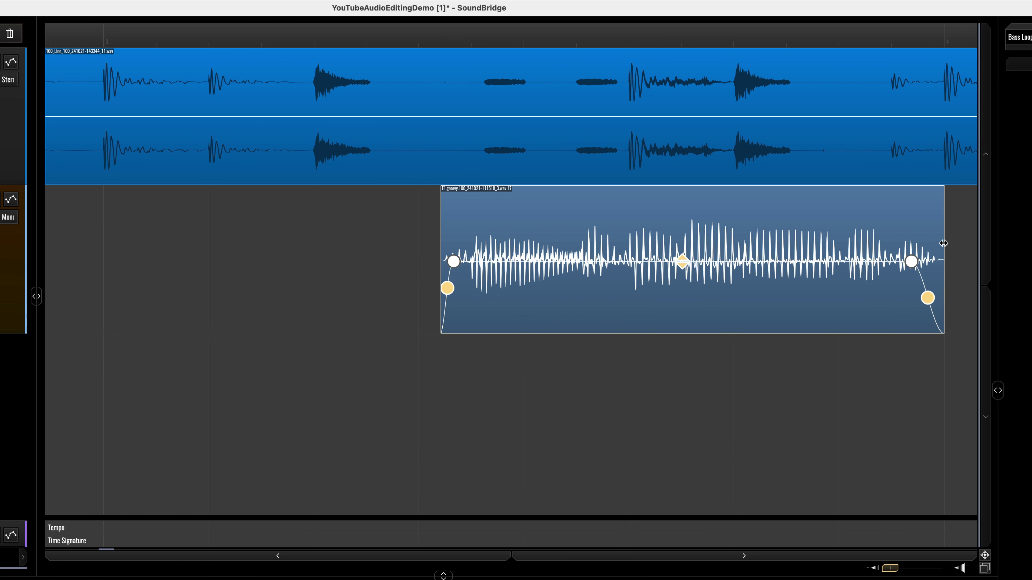
drag(943, 245, 577, 281)
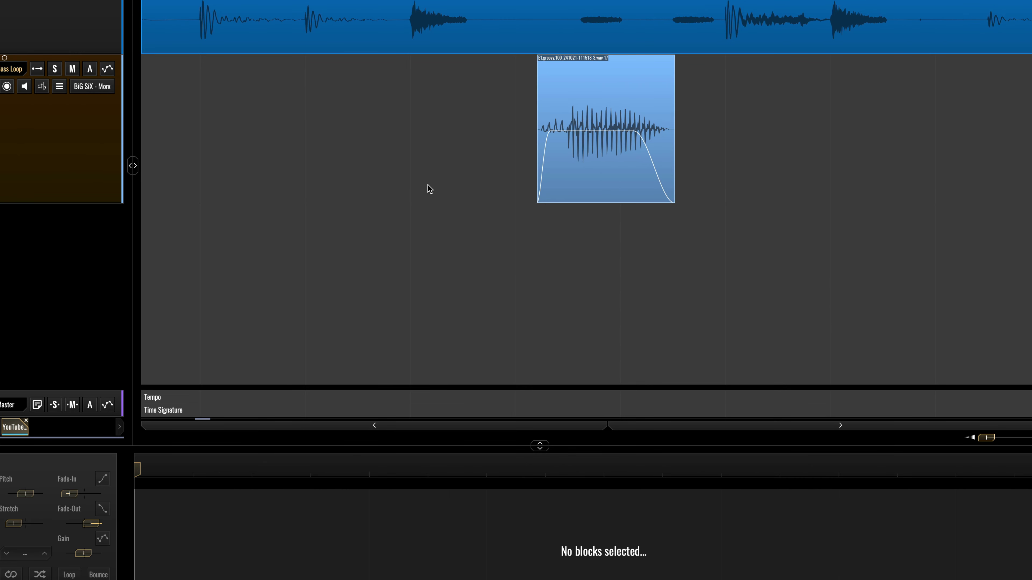
- Enable Show Block/Note Resize Arrows in the Sequencer settings
key(ctrl+comma)
click(386, 289)
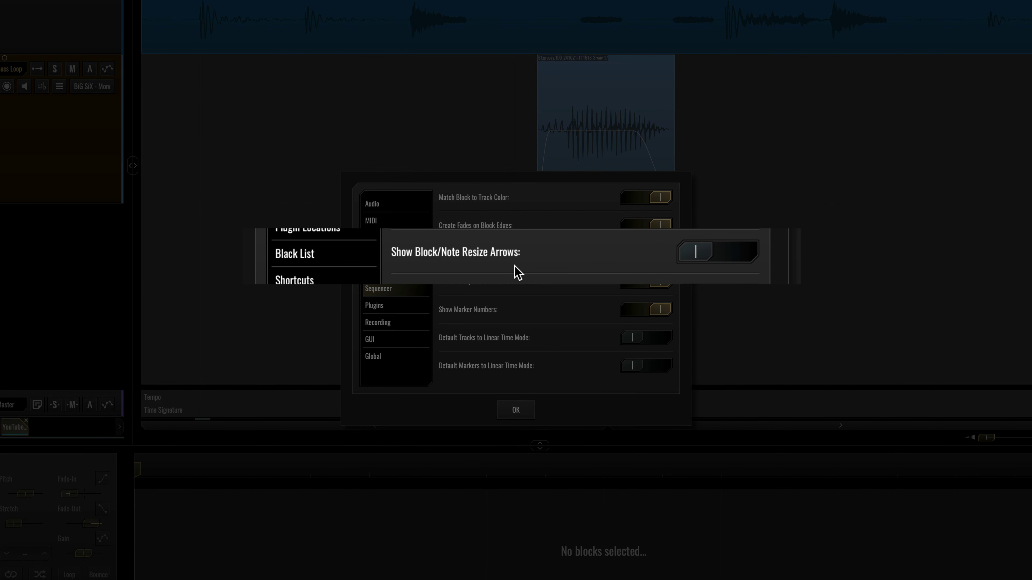
click(693, 260)
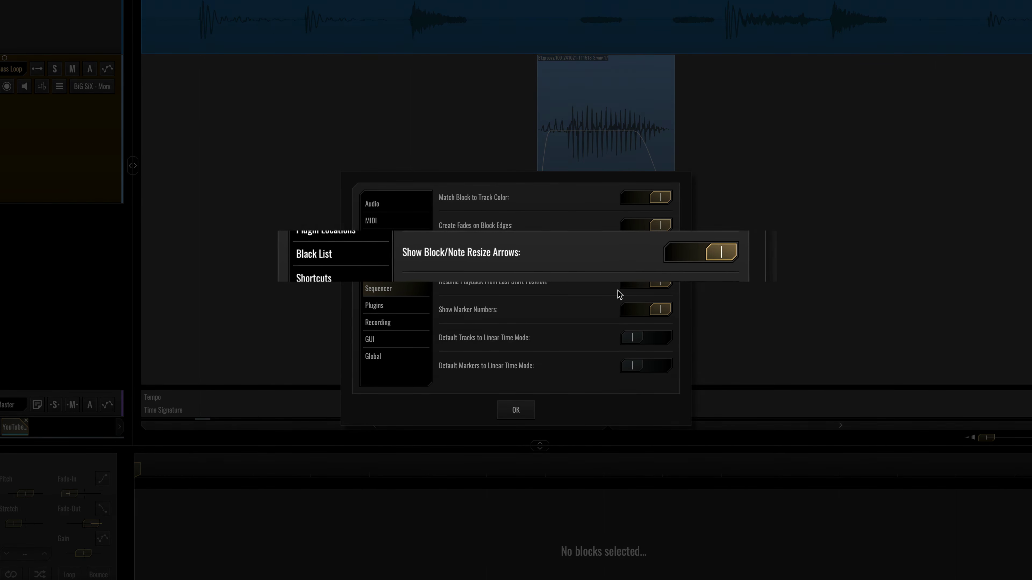
click(521, 406)
- Select the trimmed bass block and use its resize arrows to extend its start earlier and its end slightly later
click(534, 136)
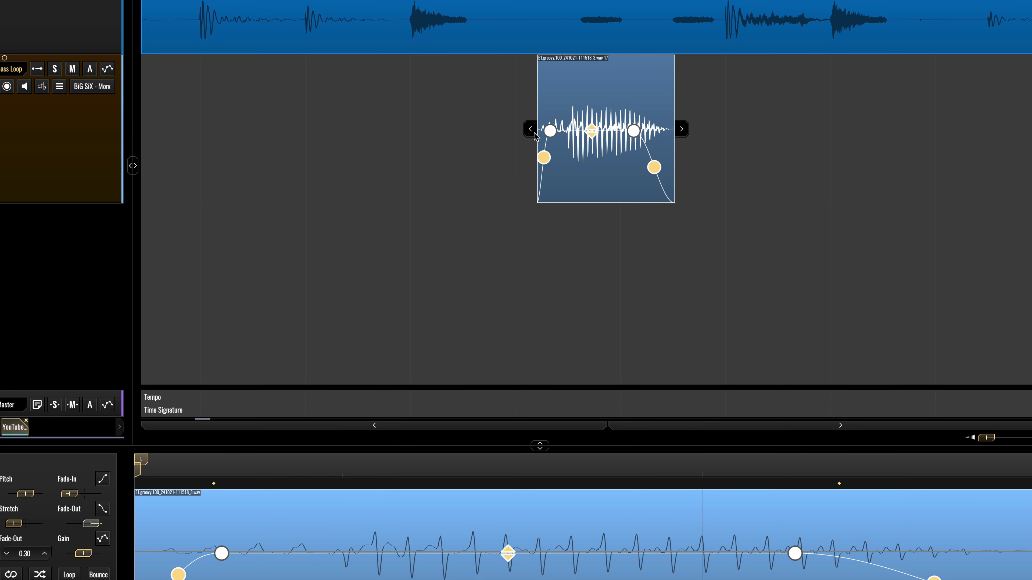
drag(533, 136, 472, 131)
mouse_move(679, 131)
mouse_down()
mouse_move(727, 131)
mouse_move(683, 133)
mouse_up()
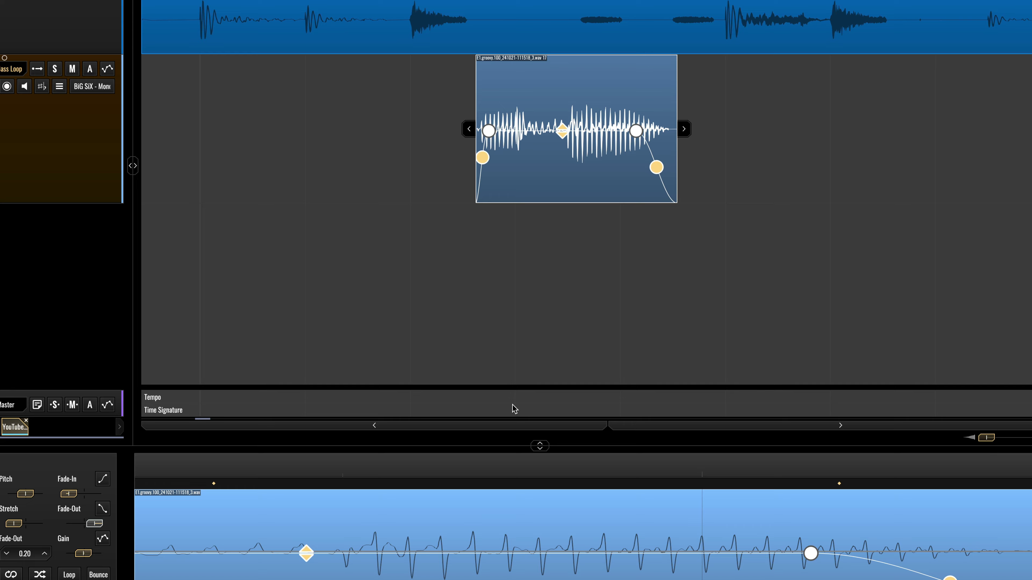
- Resize the workspace: make the block editor taller and widen the effects rack, track headers and sample browser slightly
drag(540, 446, 534, 421)
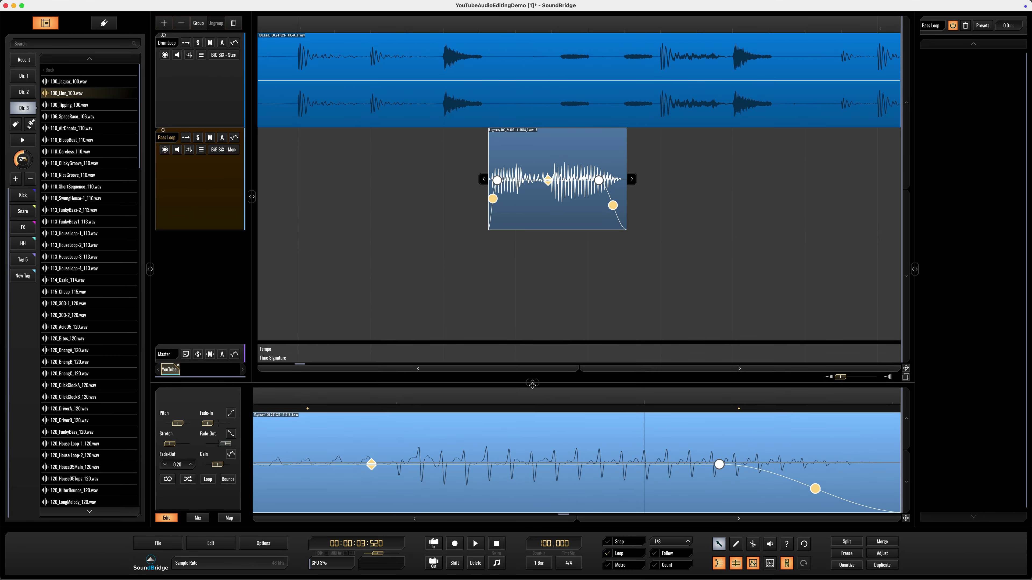
drag(532, 384, 533, 387)
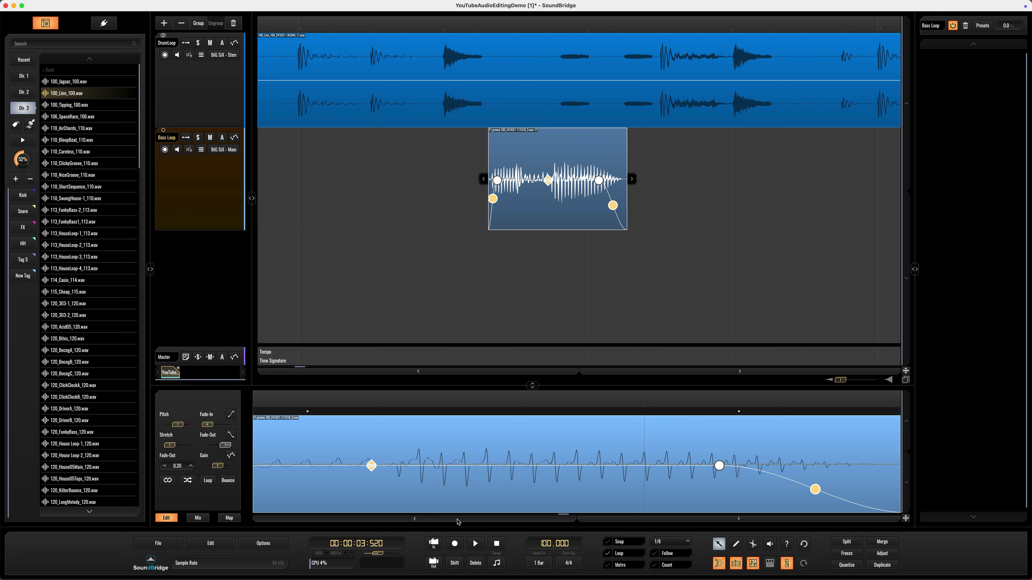
scroll(457, 522, left, 5)
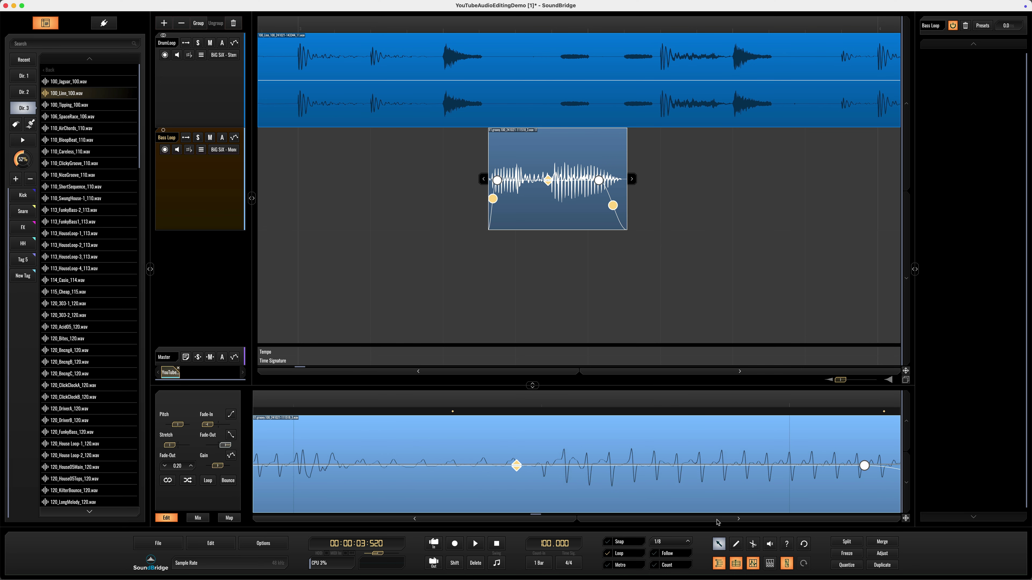
scroll(717, 522, right, 13)
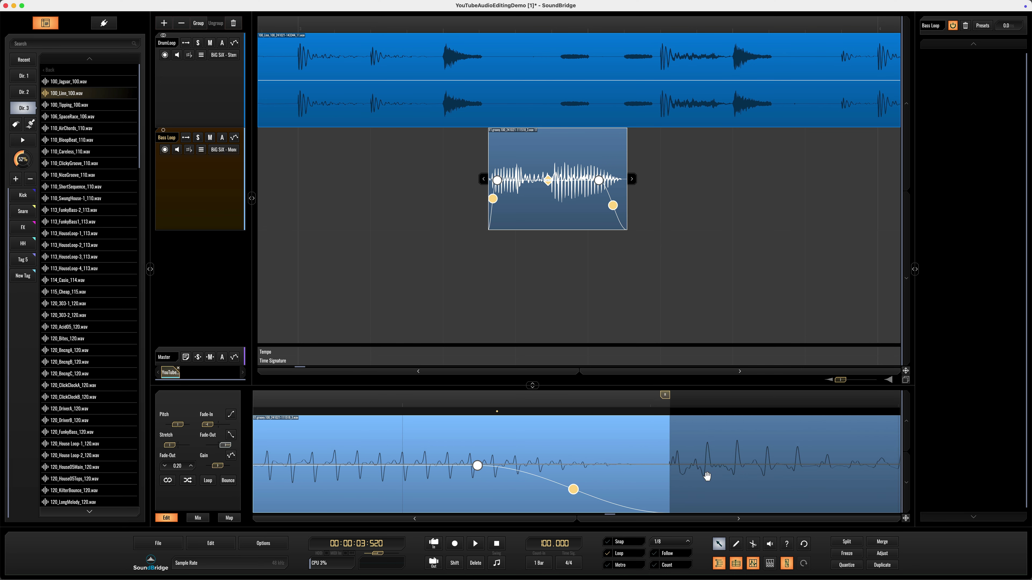
scroll(695, 376, right, 5)
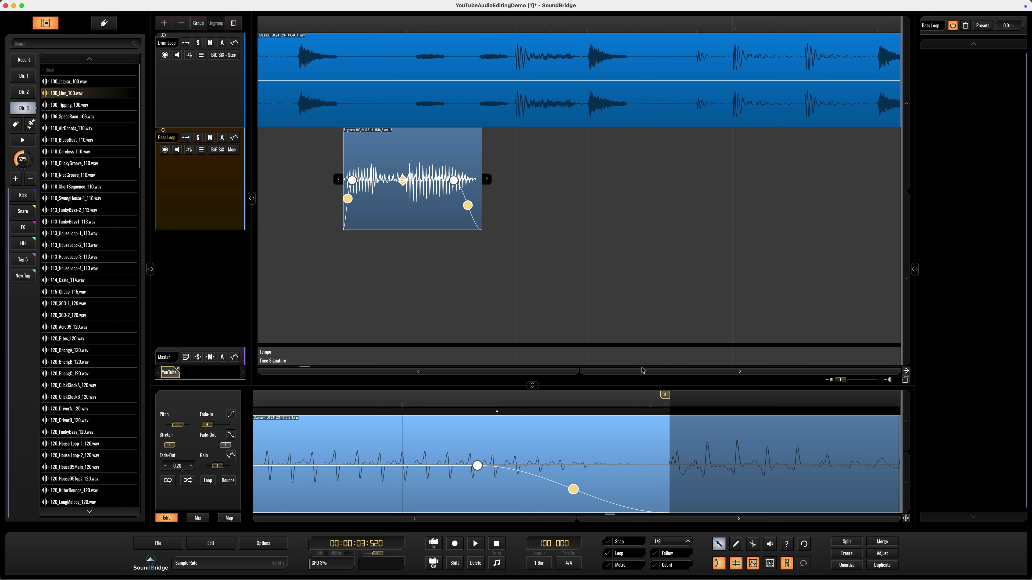
scroll(467, 375, left, 3)
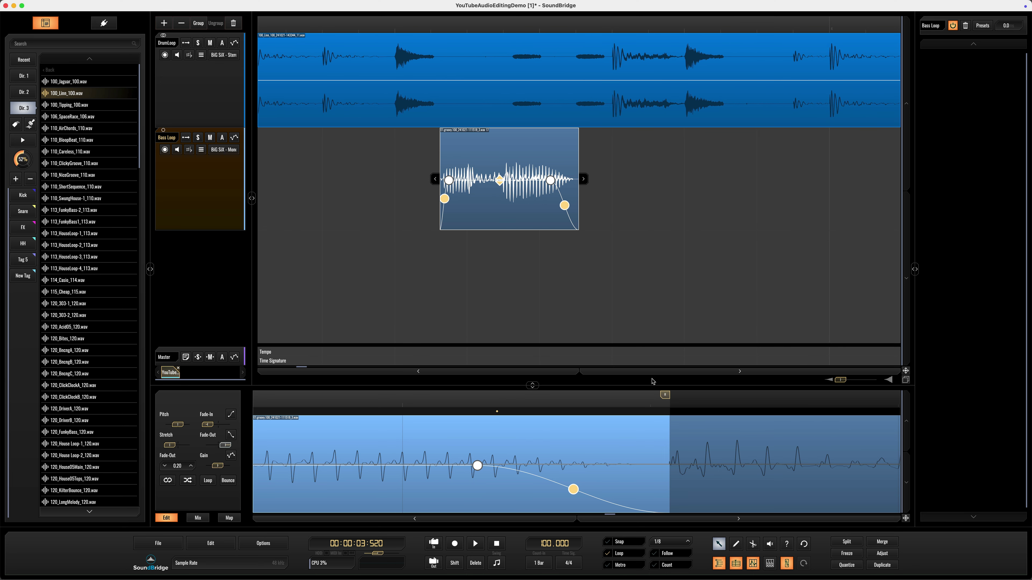
scroll(651, 375, right, 3)
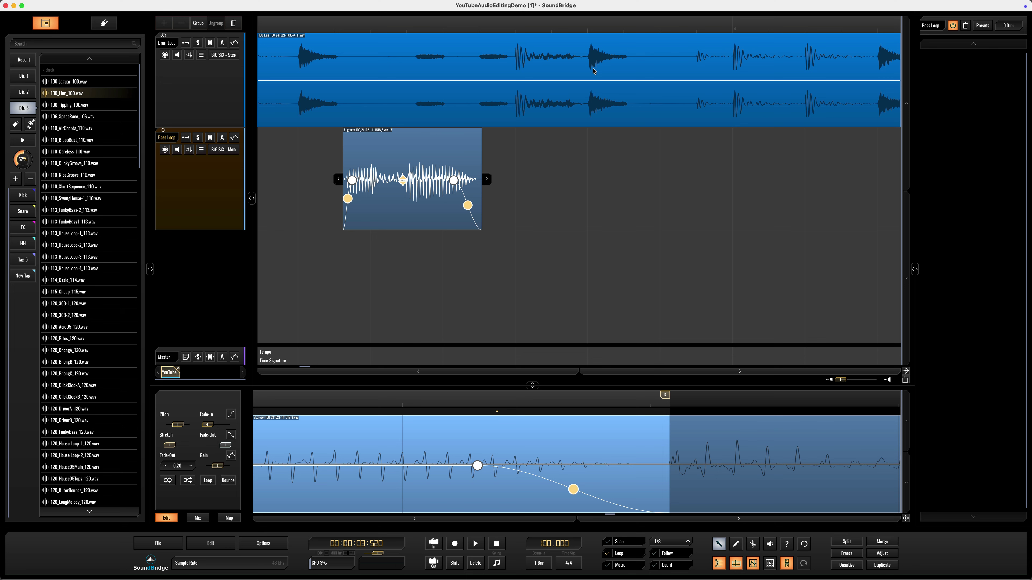
mouse_move(915, 269)
mouse_down()
mouse_move(861, 269)
mouse_move(902, 269)
mouse_up()
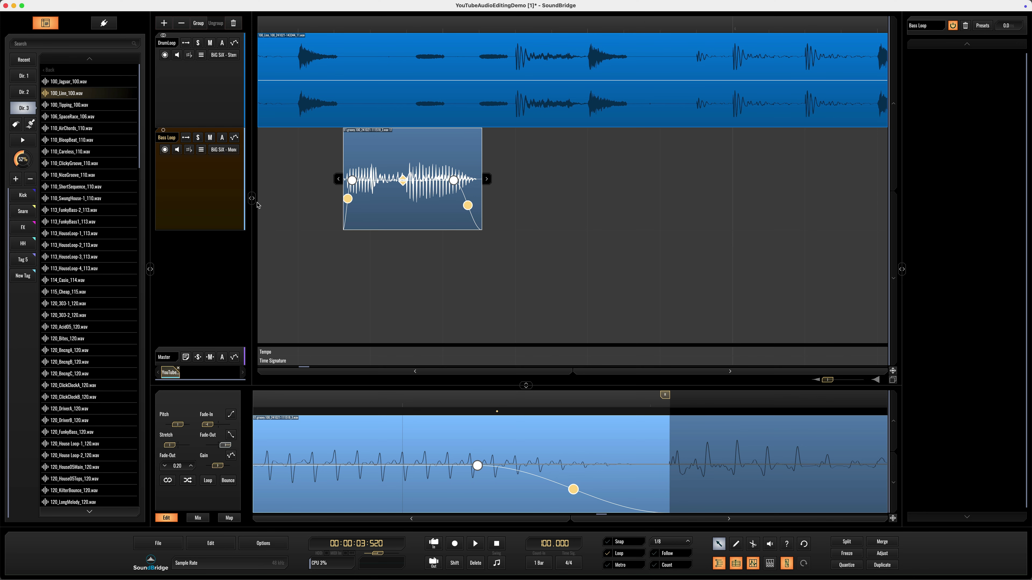
drag(251, 198, 265, 199)
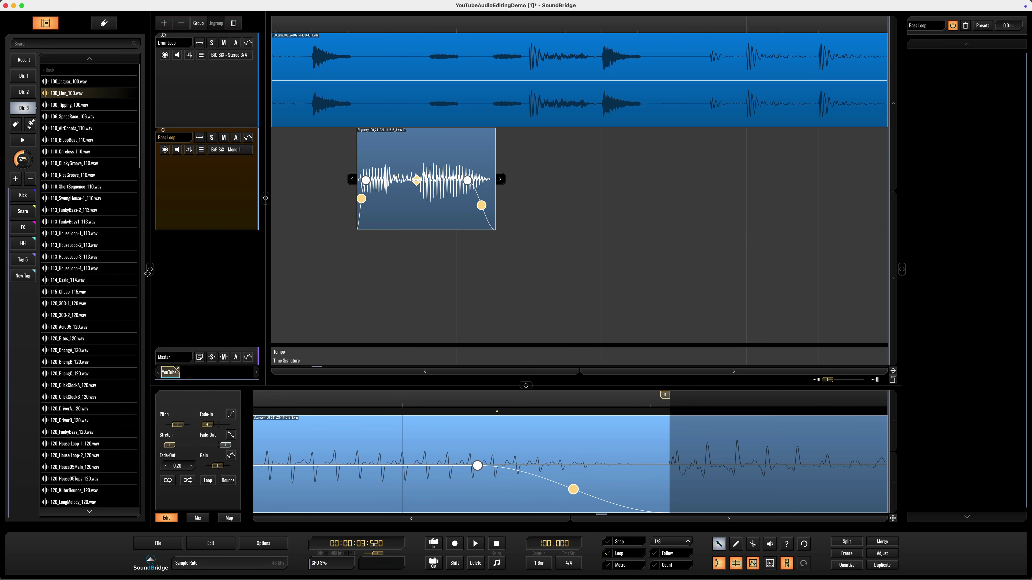
drag(150, 273, 152, 284)
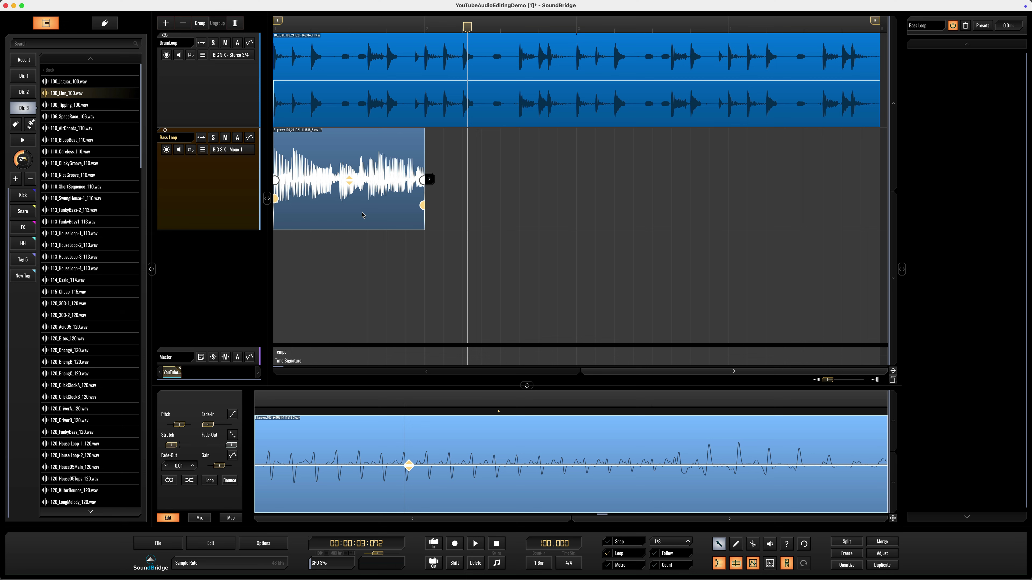
- Duplicate the full-length bass block directly after itself and select both copies
key(super+d)
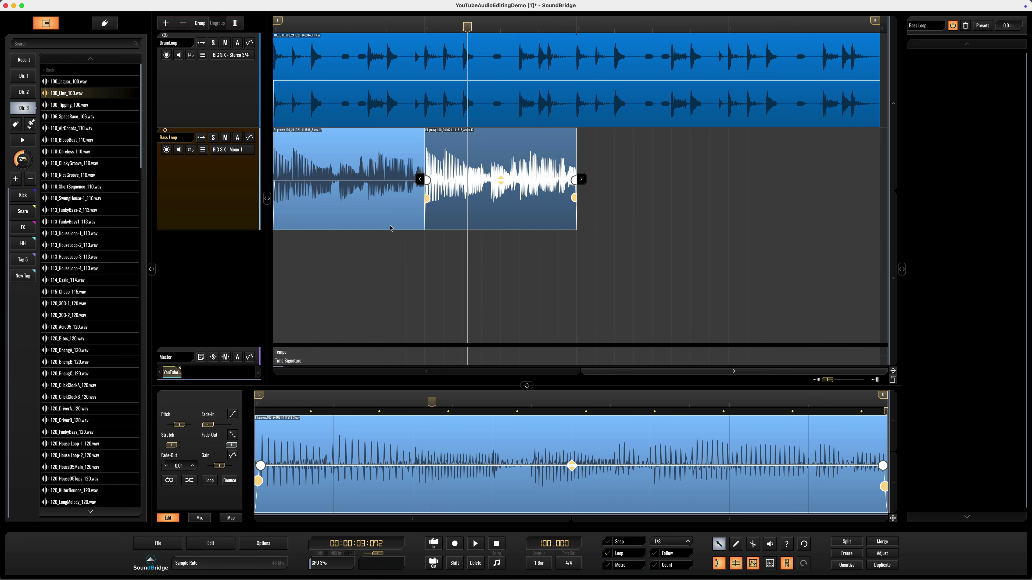
drag(401, 246, 453, 202)
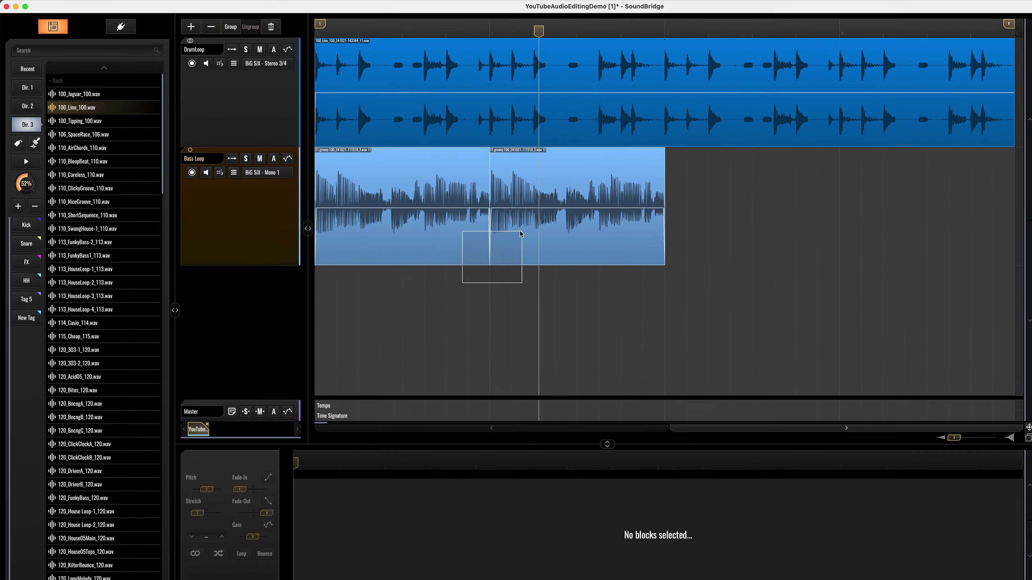
drag(521, 234, 520, 240)
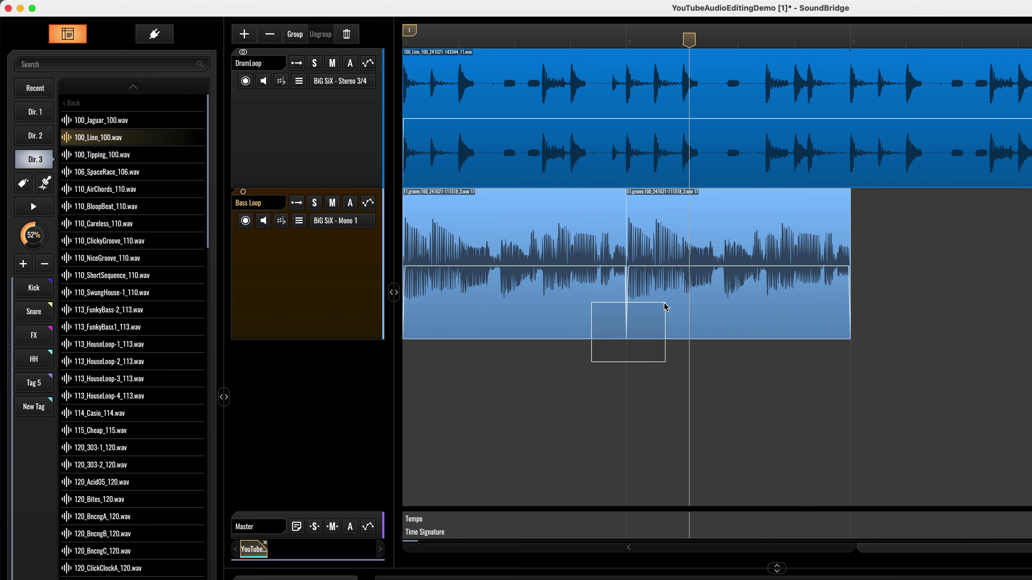
drag(665, 308, 666, 308)
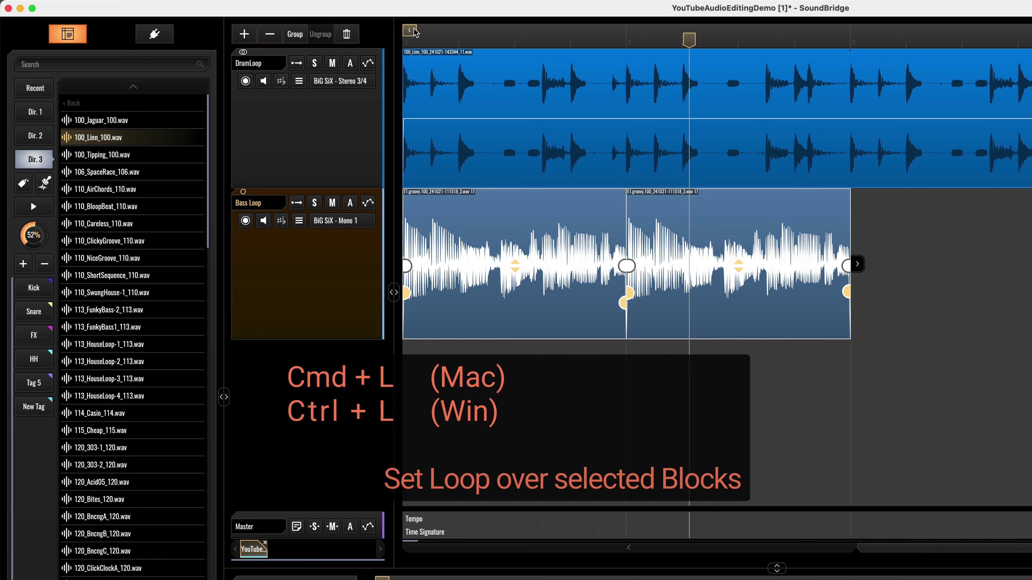
- Set the loop over the two selected bass blocks, then narrow it by moving its start later and its end earlier
key(super+l)
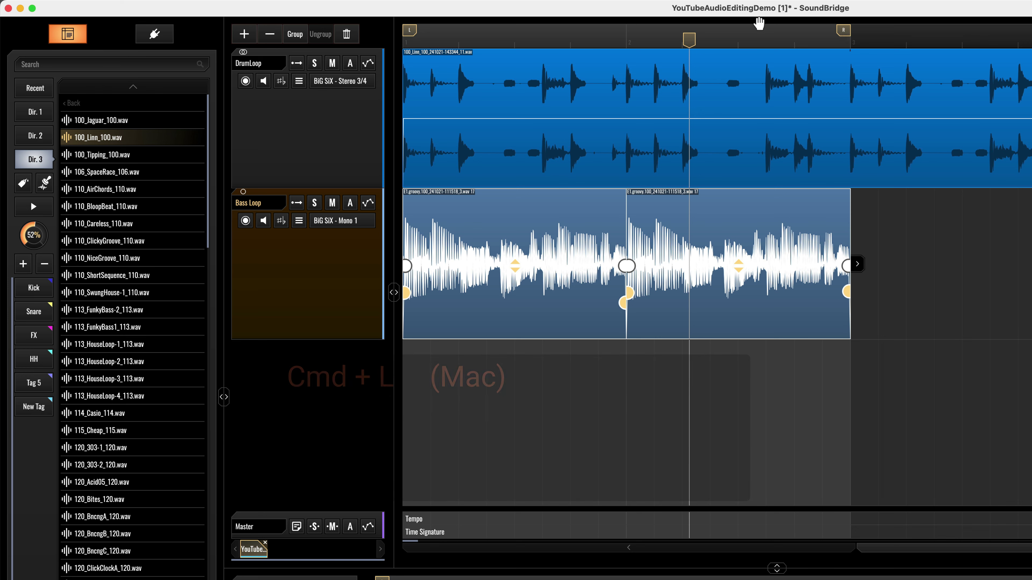
drag(410, 32, 511, 32)
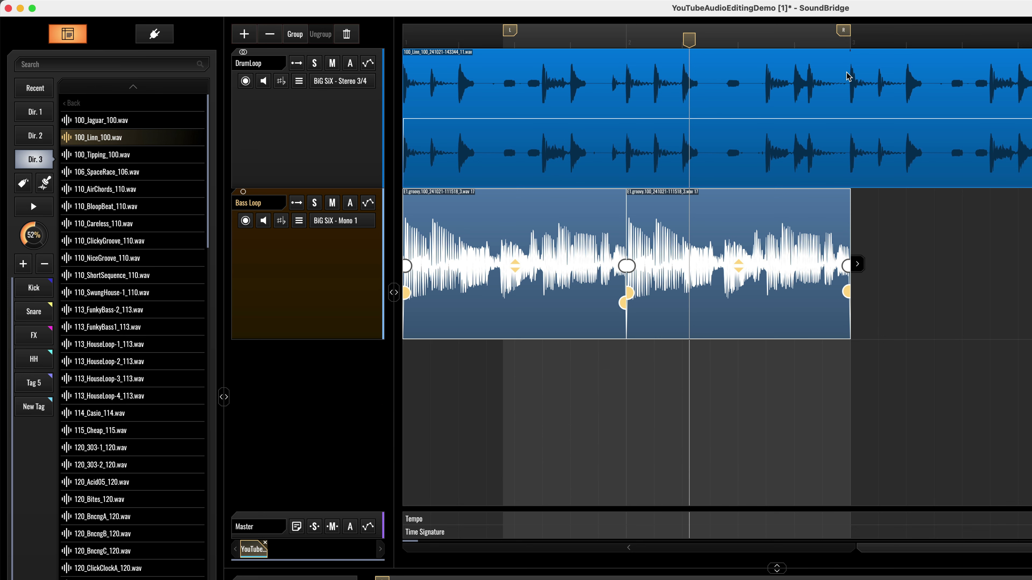
drag(843, 31, 744, 31)
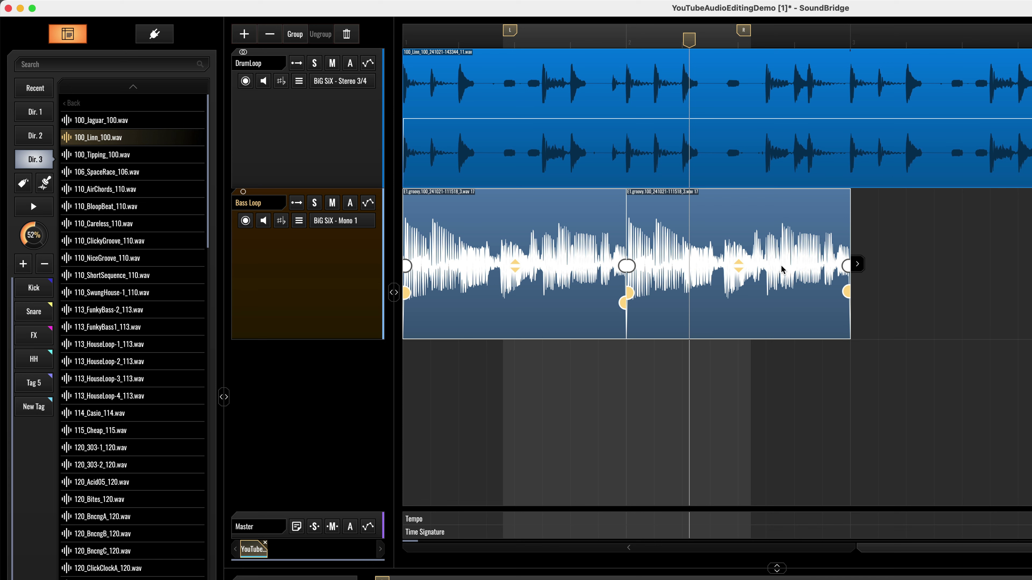
- Set the loop around the two selected bass blocks and play it back briefly
key(super+l)
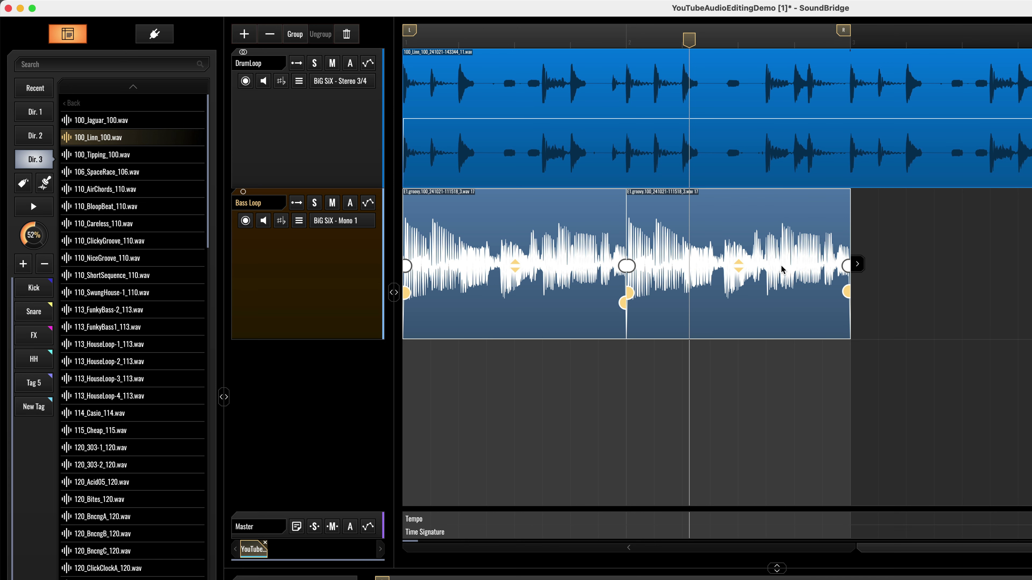
key(space)
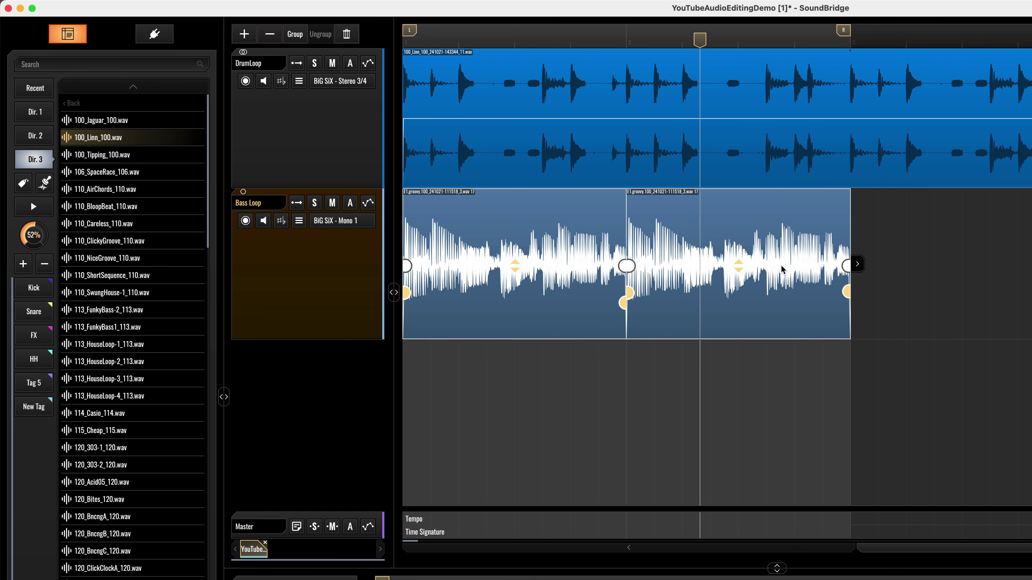
key(space)
- Undo the bass block duplication and clear the block selection
key(super+z)
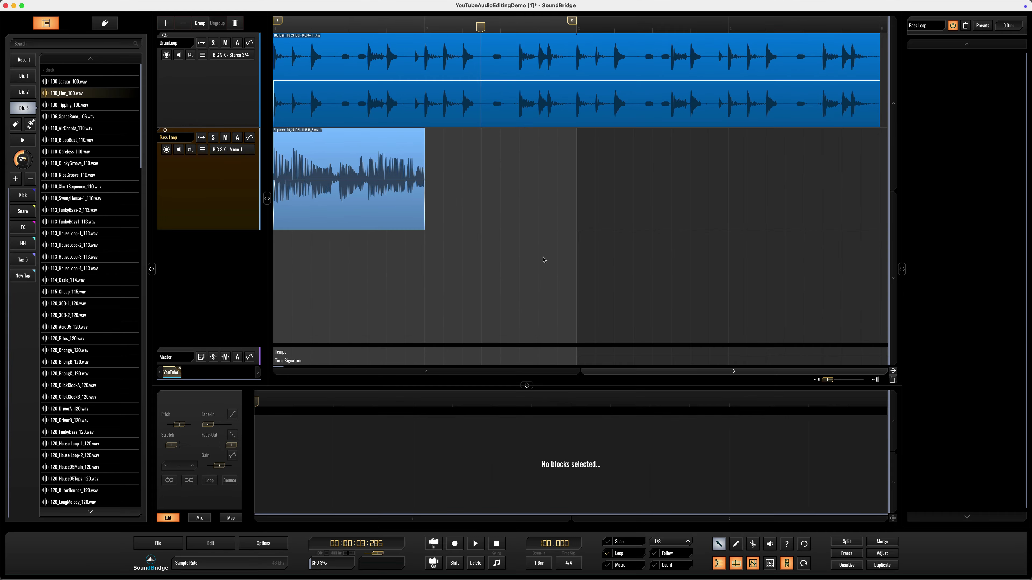
click(545, 328)
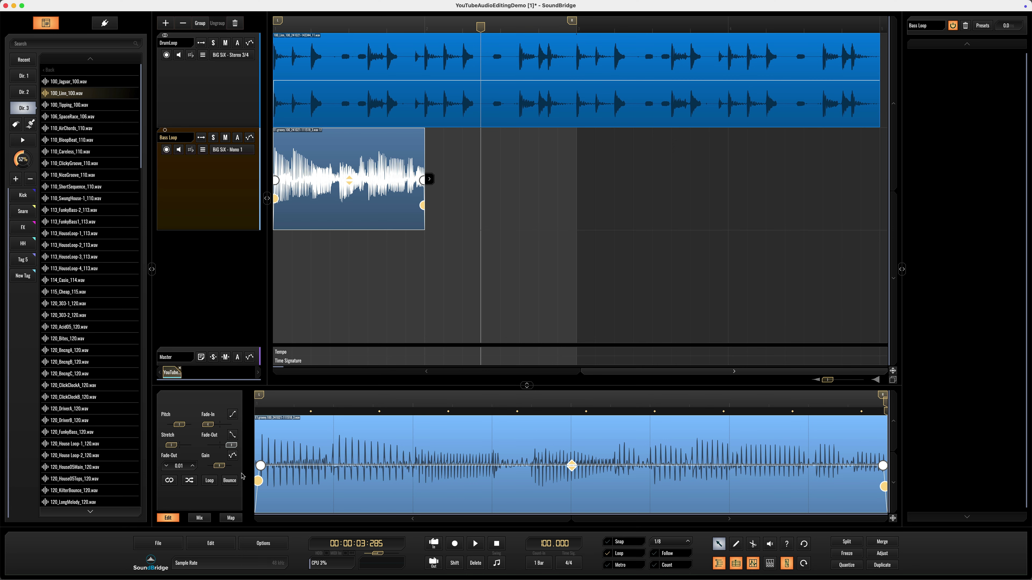
click(354, 276)
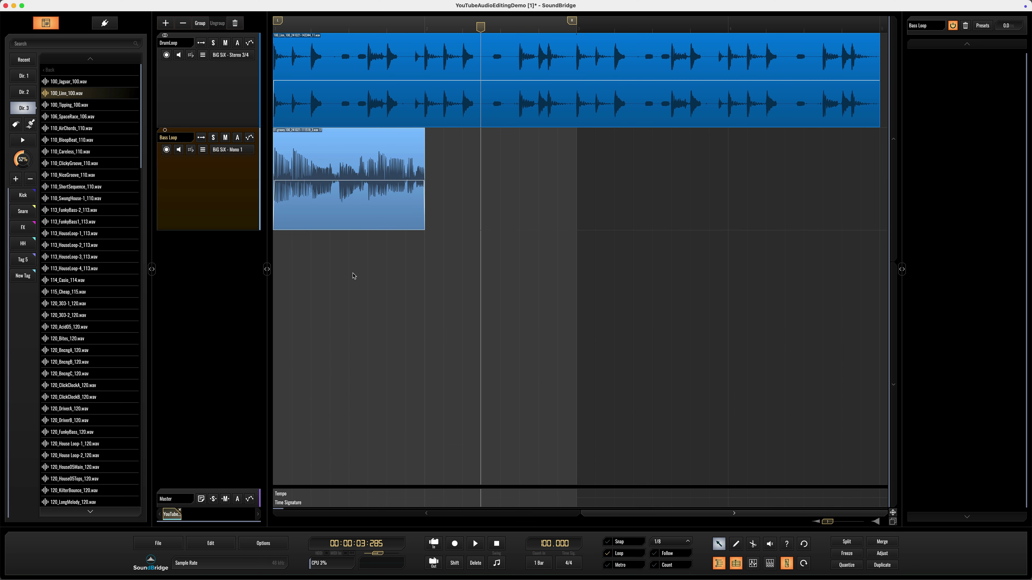
- Enable Loop on the bass block and extend its end to the drum loop's end, and undo both the extension and the Loop setting
click(350, 205)
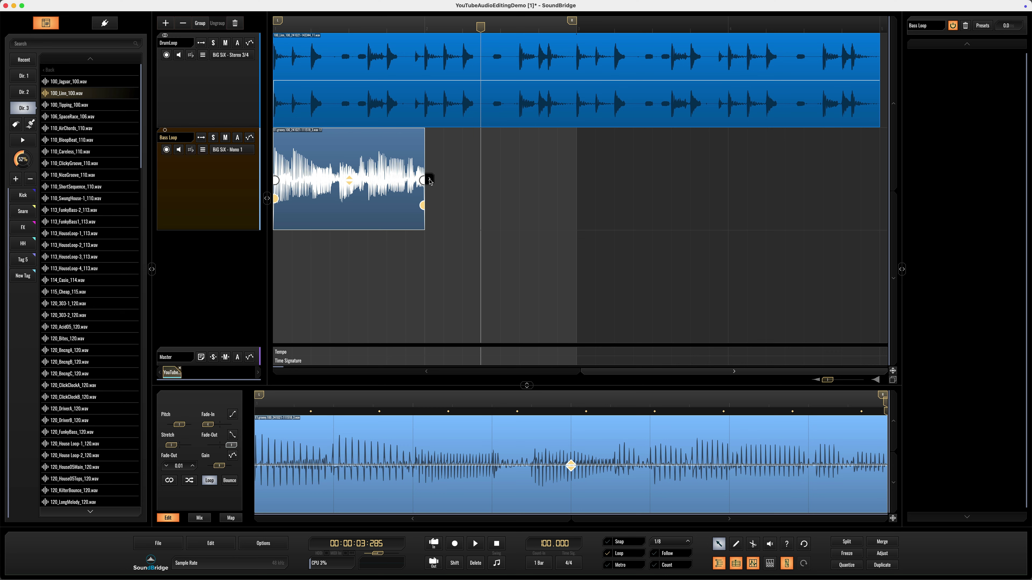
drag(430, 180, 886, 180)
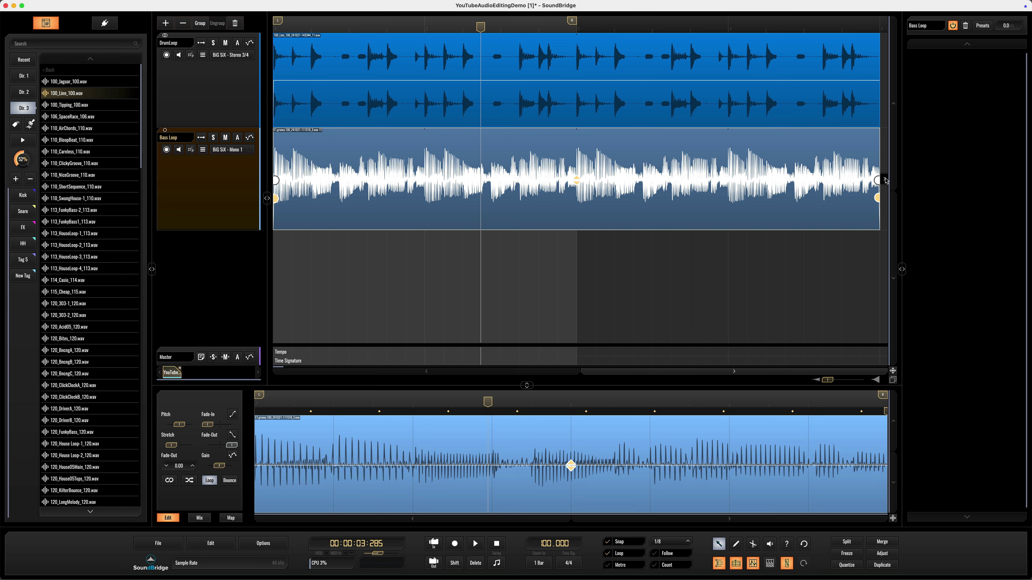
key(super+z)
key(super+z)
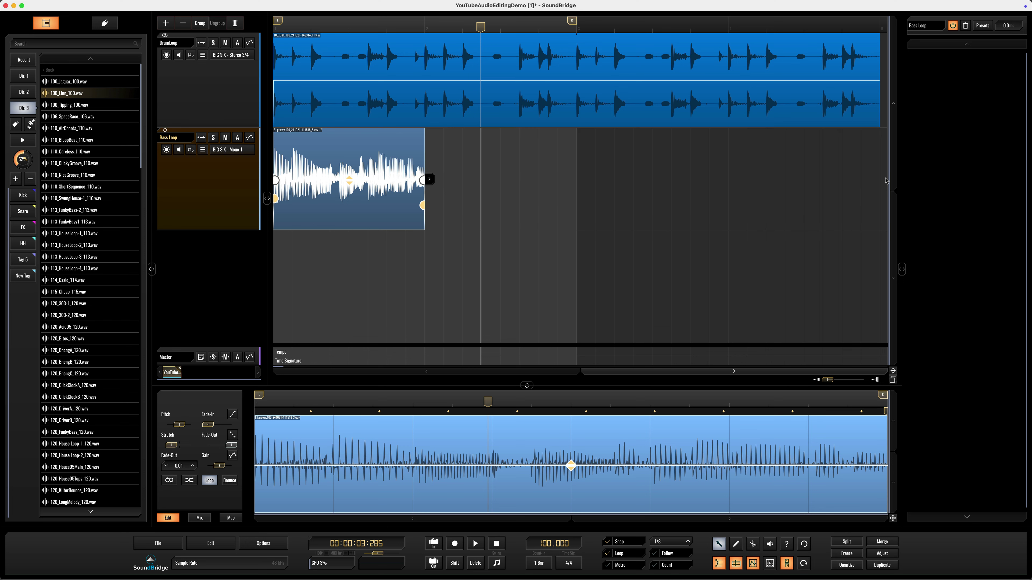
key(super+z)
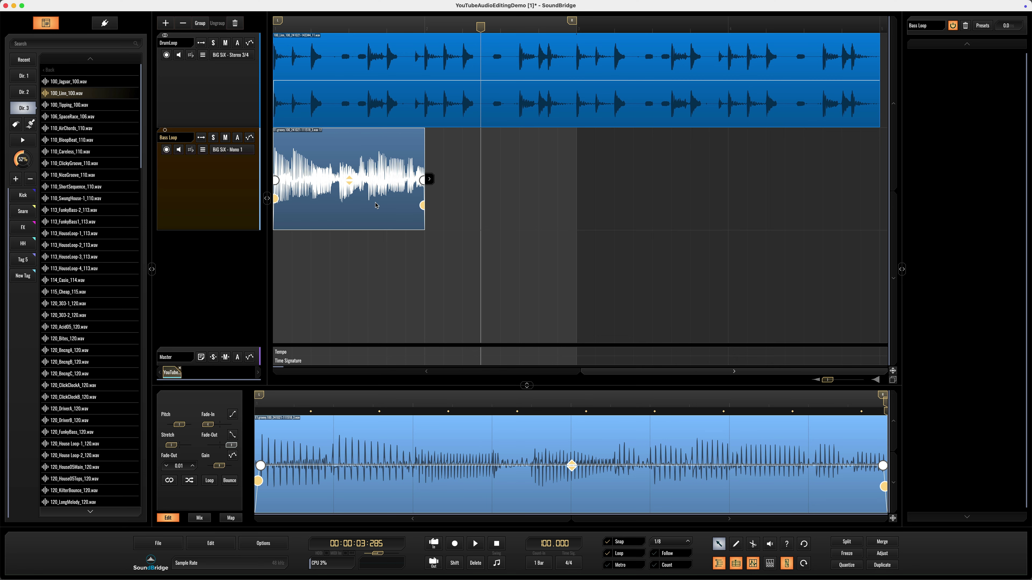
- Duplicate the bass block twice in a row and undo both duplicates
key(super+d)
key(super+d)
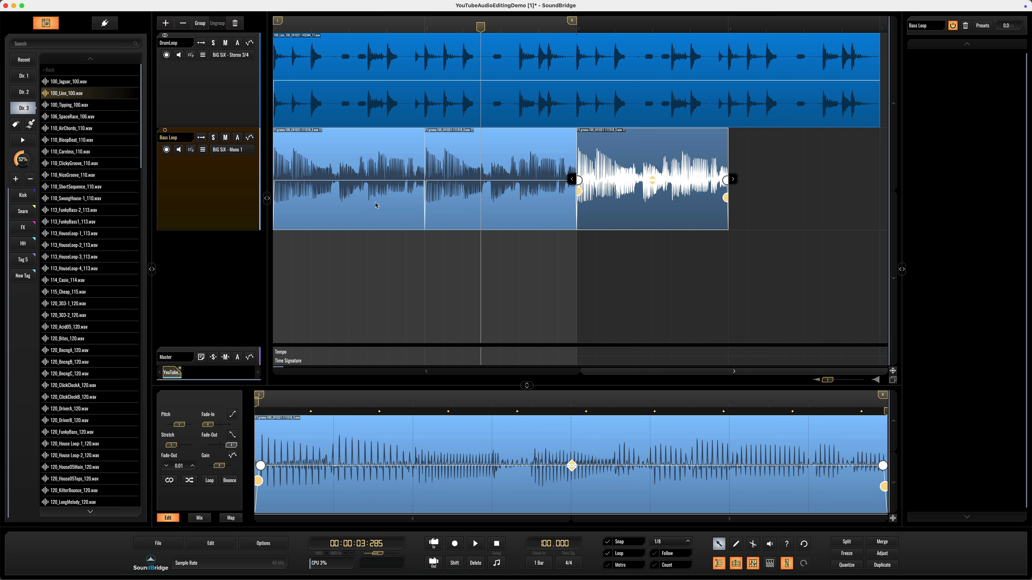
key(super+z)
key(super+z)
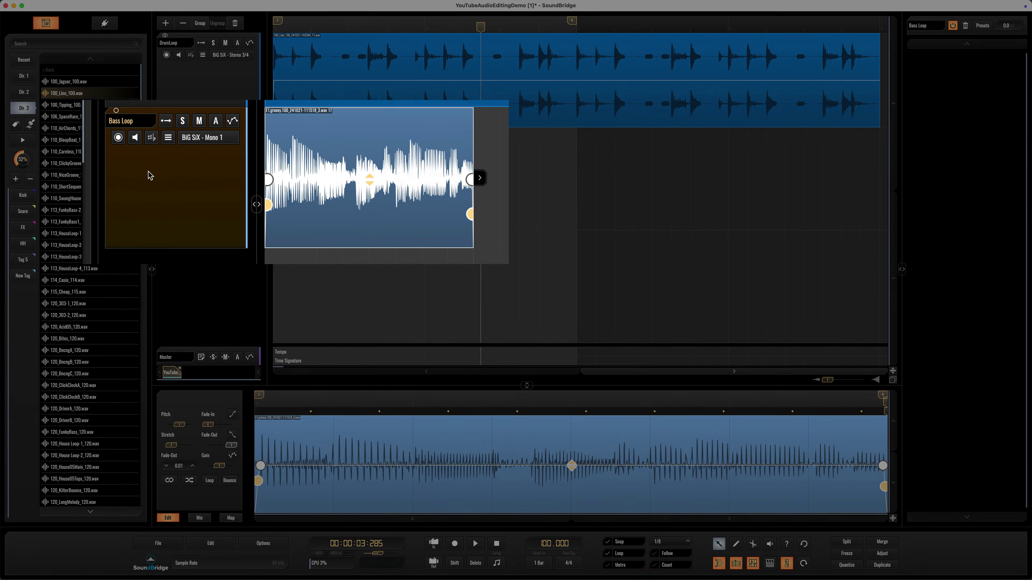
- Set the Bass Loop track's pitch and stretch mode to Advance
click(181, 179)
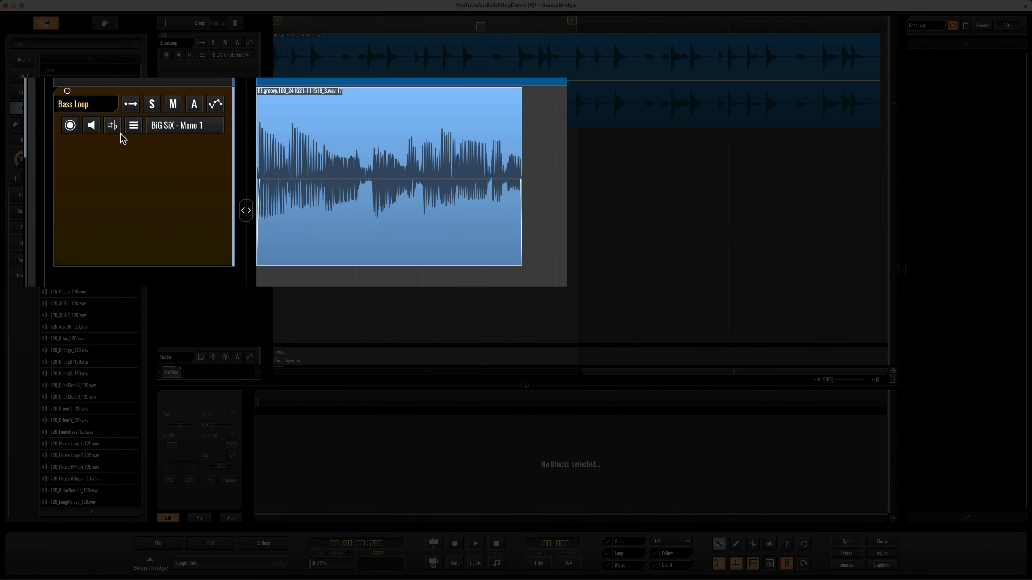
click(113, 127)
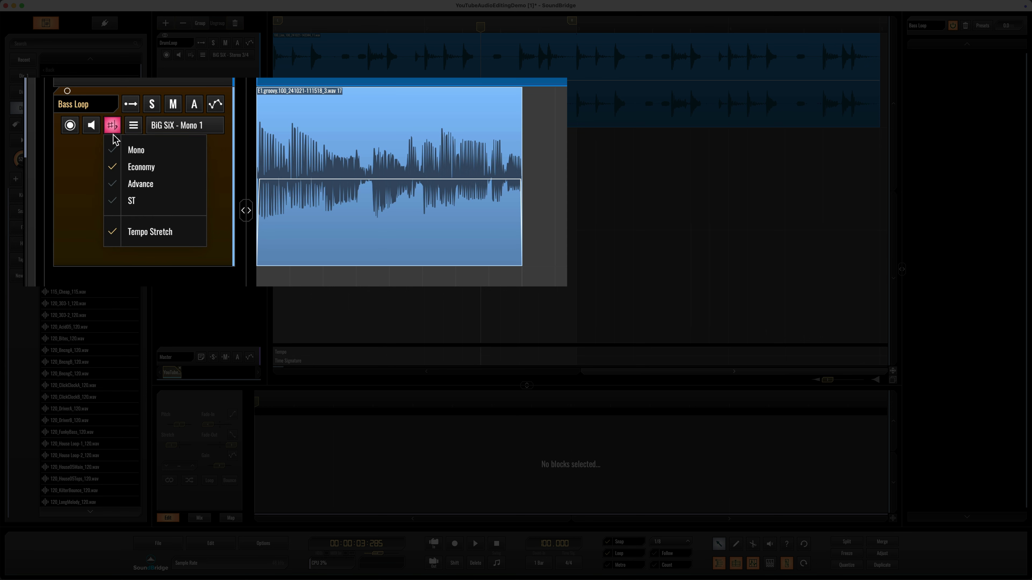
click(127, 184)
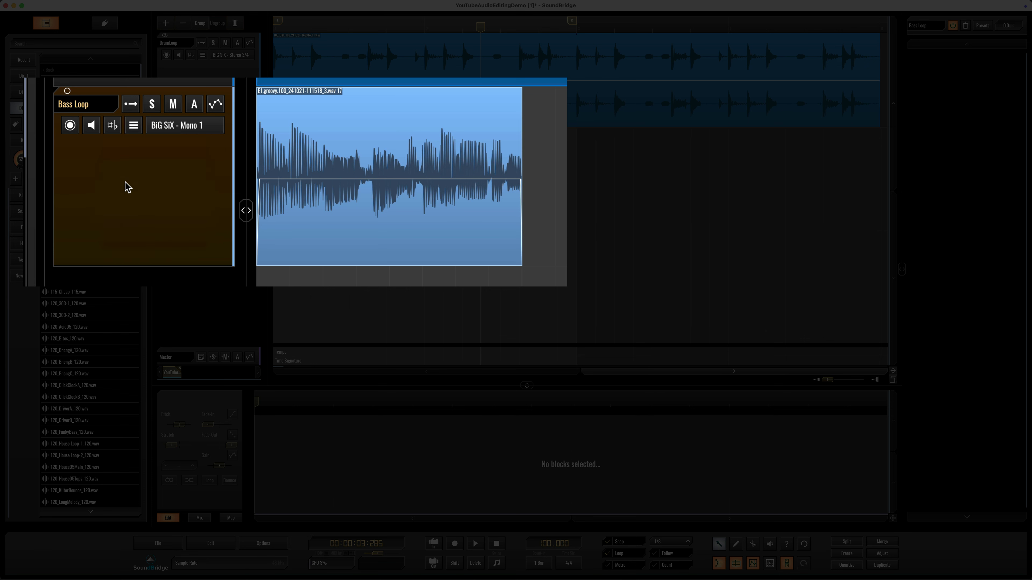
- Turn Tempo Stretch off for the Bass Loop track and turn it back on
click(113, 127)
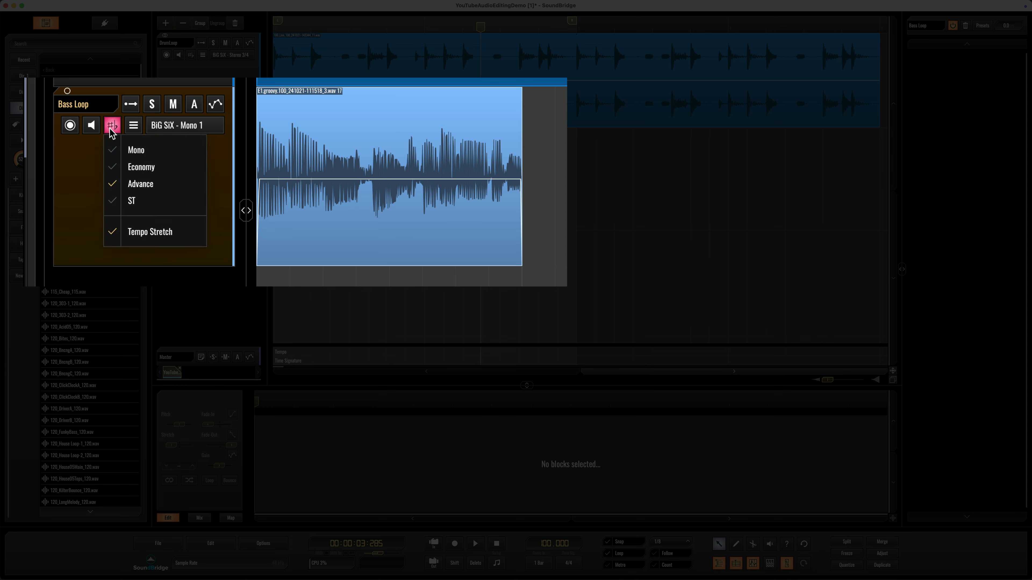
click(136, 236)
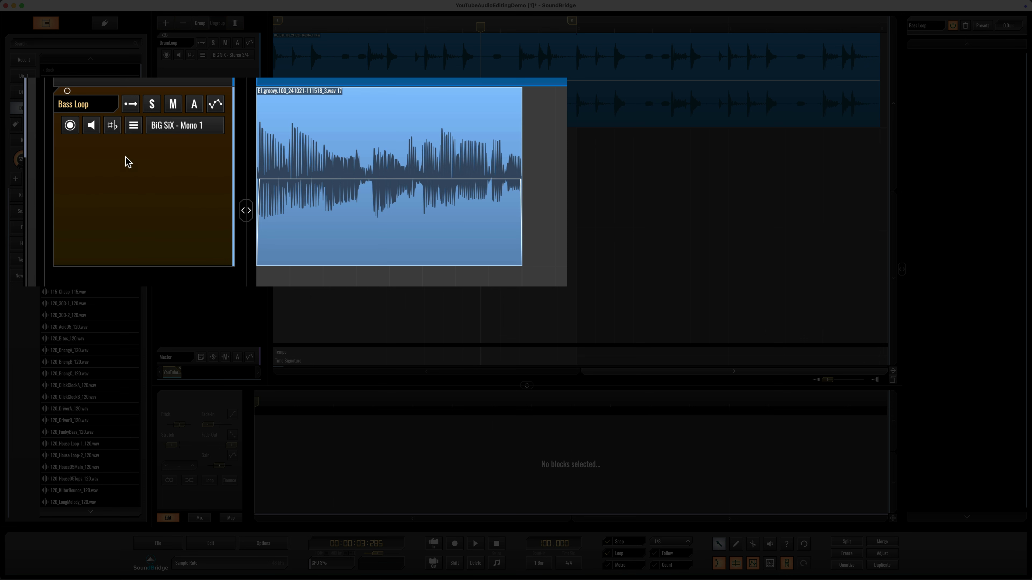
click(112, 125)
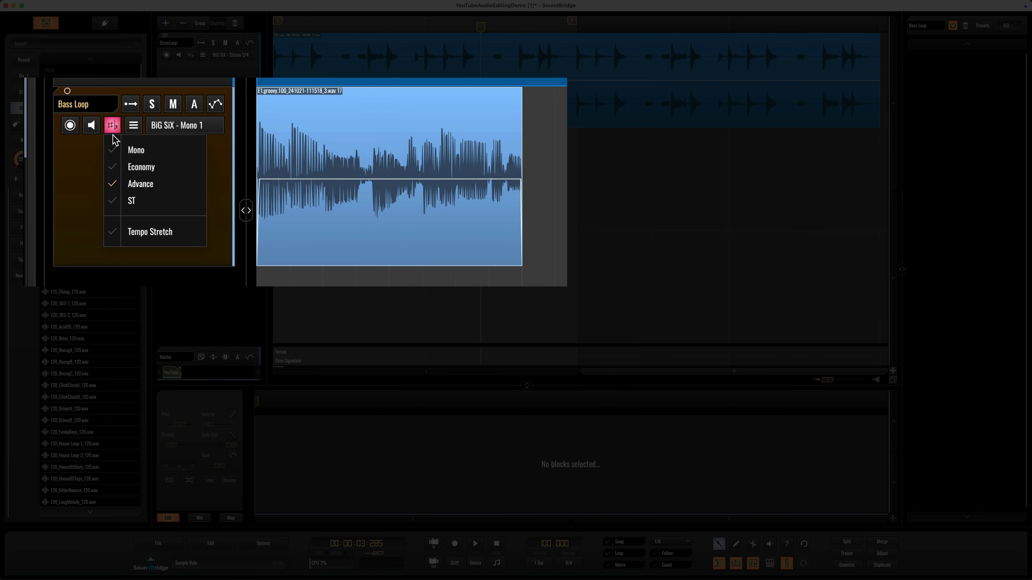
click(141, 233)
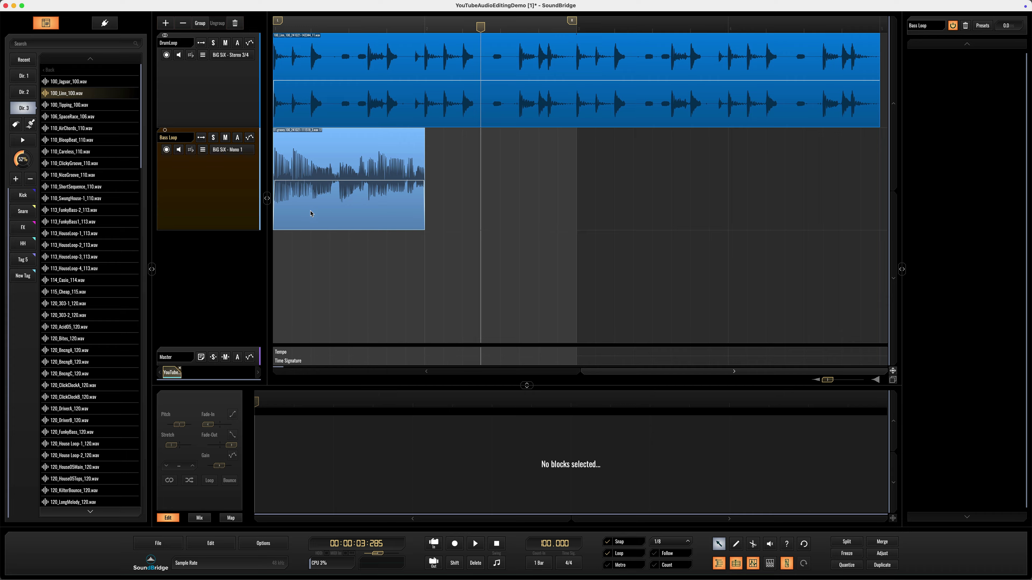
- Select the bass block and time-stretch it in the block editor to twice its length, ending at the arrangement loop's end
click(308, 213)
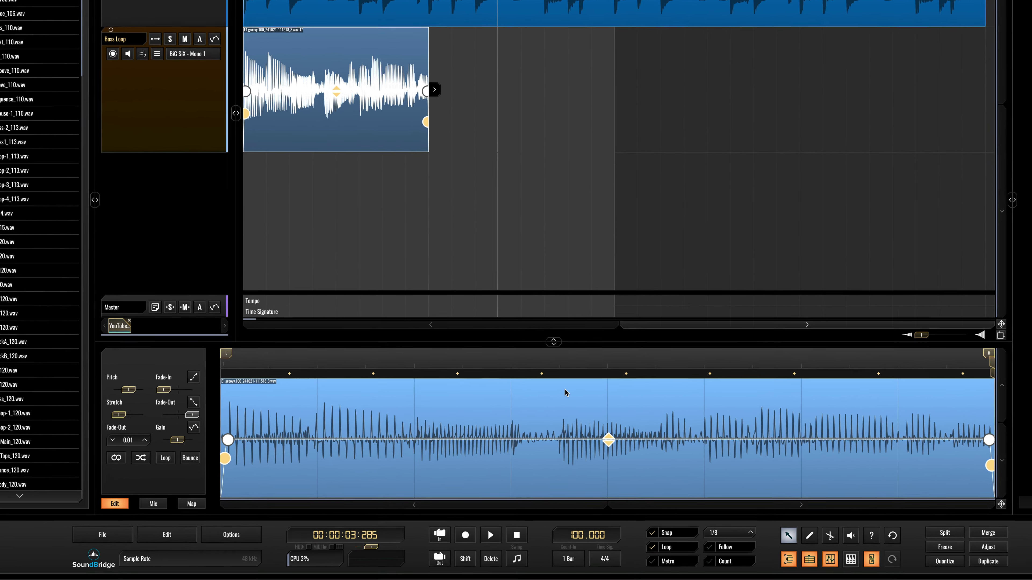
scroll(565, 394, down, 5)
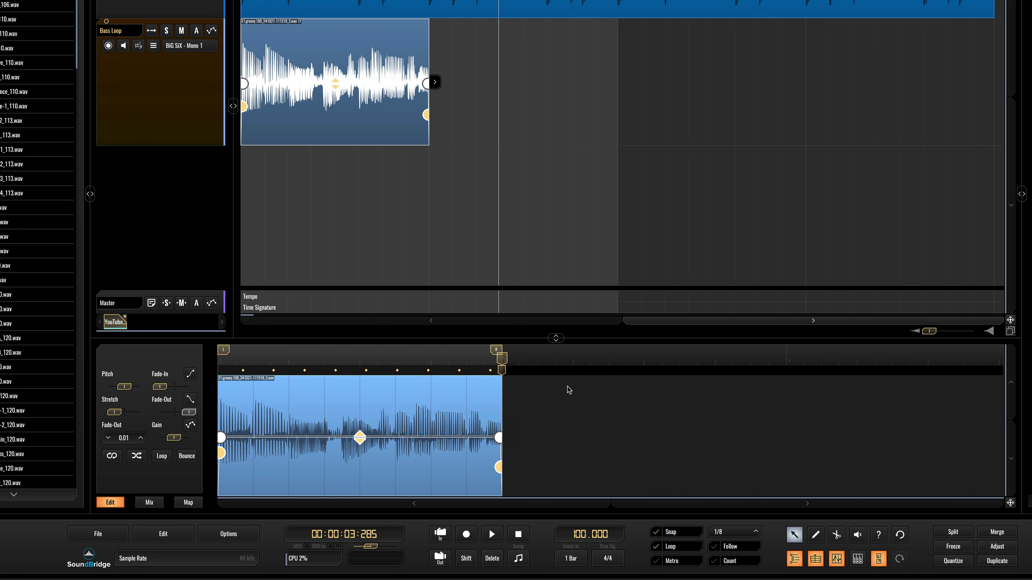
scroll(568, 387, down, 5)
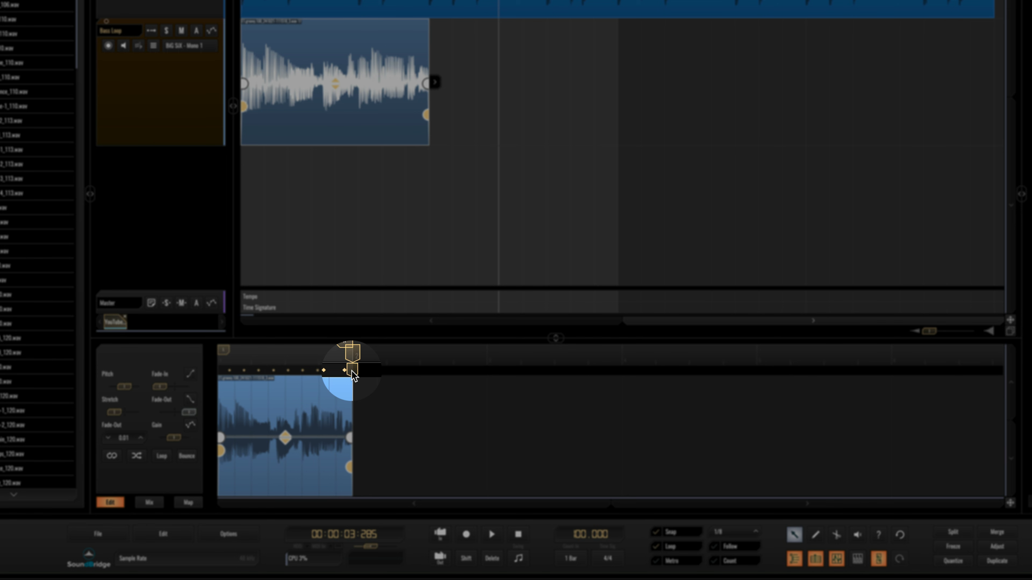
mouse_move(353, 375)
mouse_down()
mouse_move(486, 371)
mouse_move(296, 378)
mouse_move(479, 386)
mouse_move(486, 369)
mouse_move(404, 382)
mouse_move(486, 382)
mouse_up()
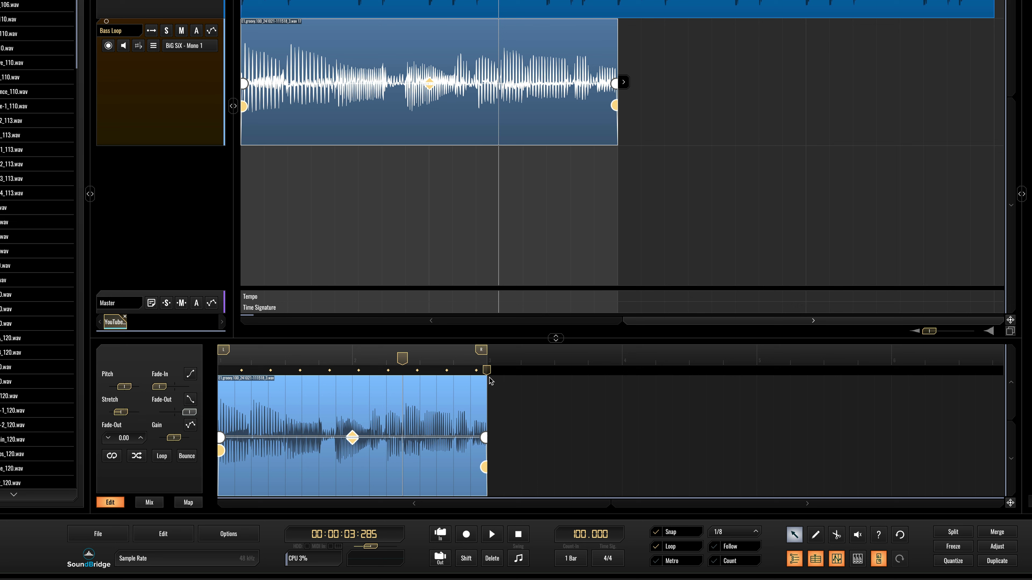
mouse_move(489, 376)
mouse_down()
mouse_move(380, 376)
mouse_move(487, 376)
mouse_up()
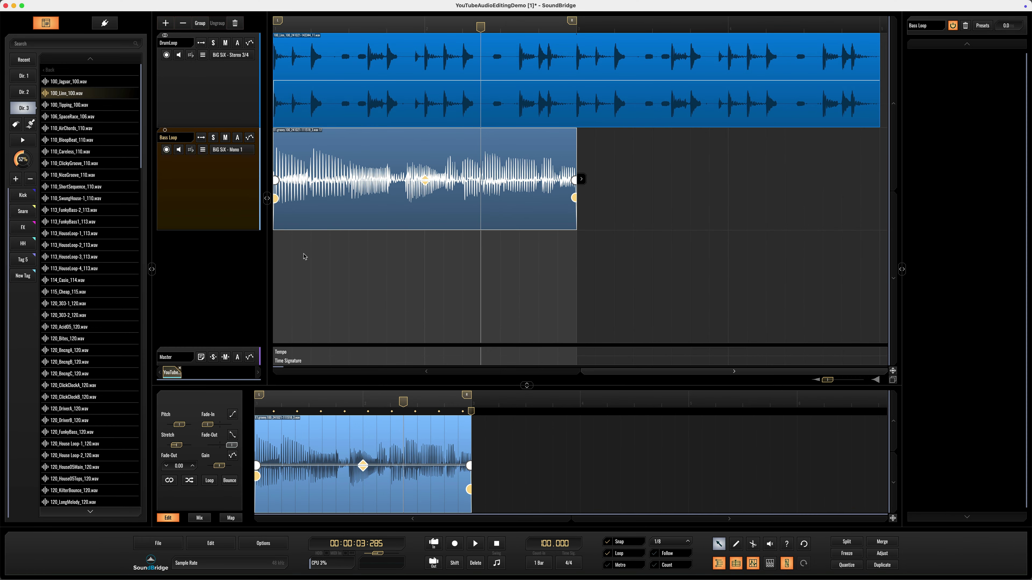
- Play the stretched bass block against the drum loop, and undo the stretch
key(space)
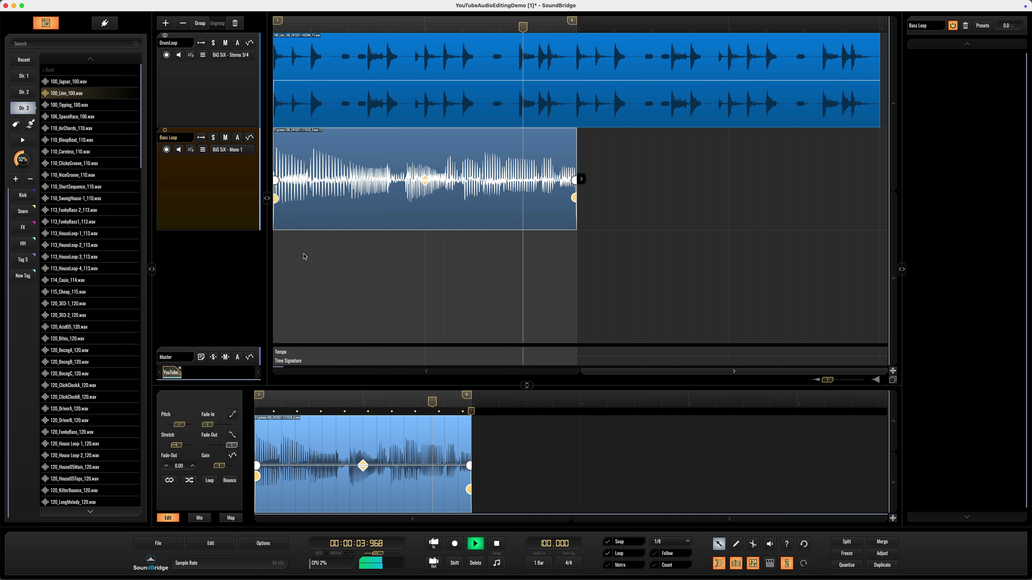
key(space)
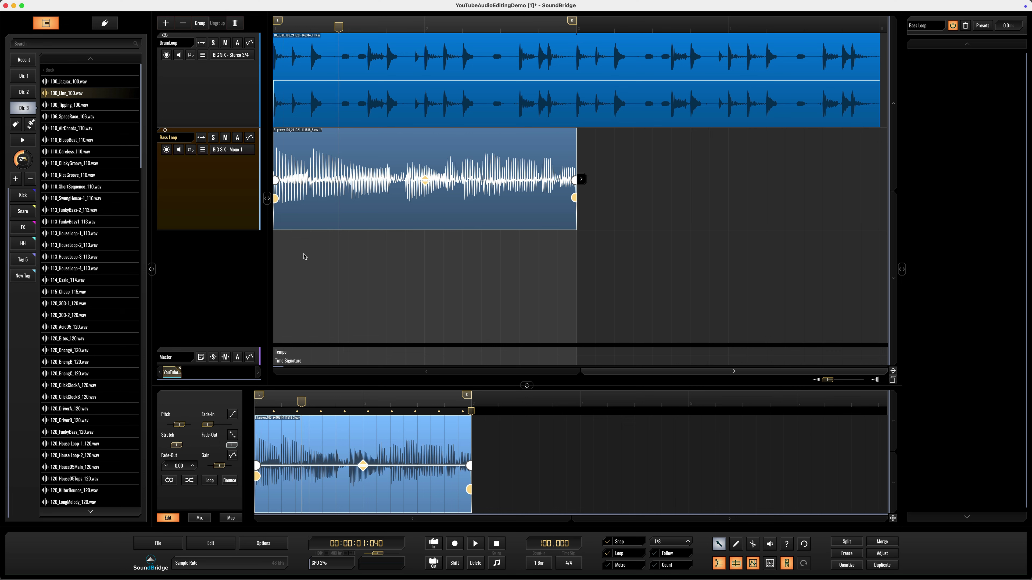
key(super+z)
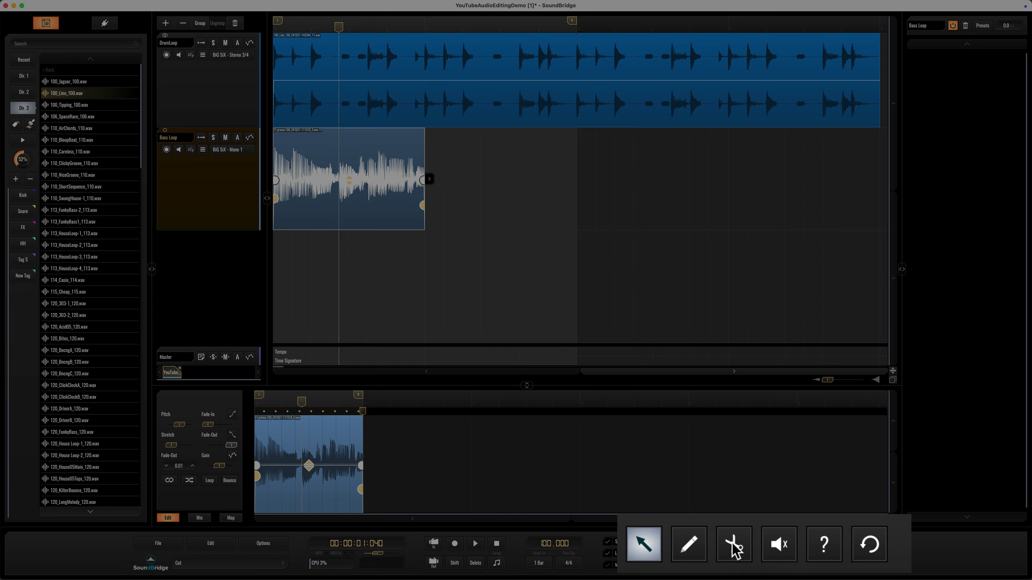
- Split the bass block with the scissors tool at the playhead and again just before the next bass note group
click(735, 548)
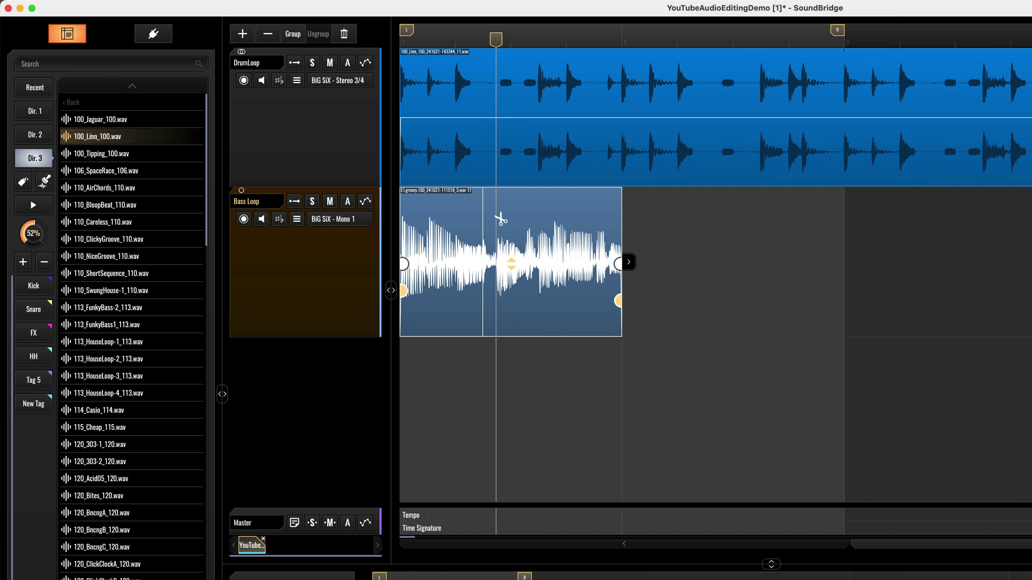
scroll(500, 220, up, 5)
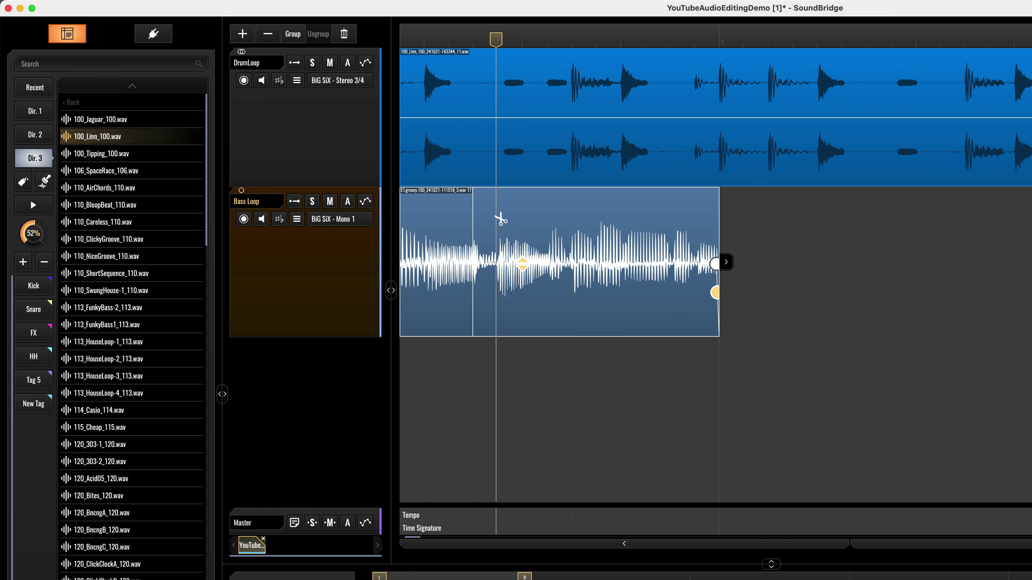
scroll(500, 220, up, 5)
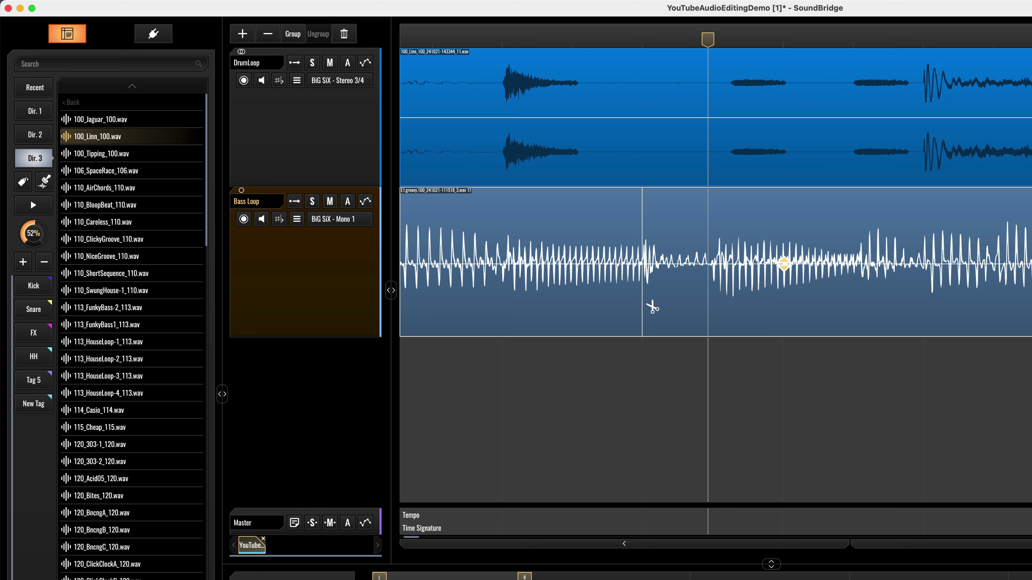
click(707, 305)
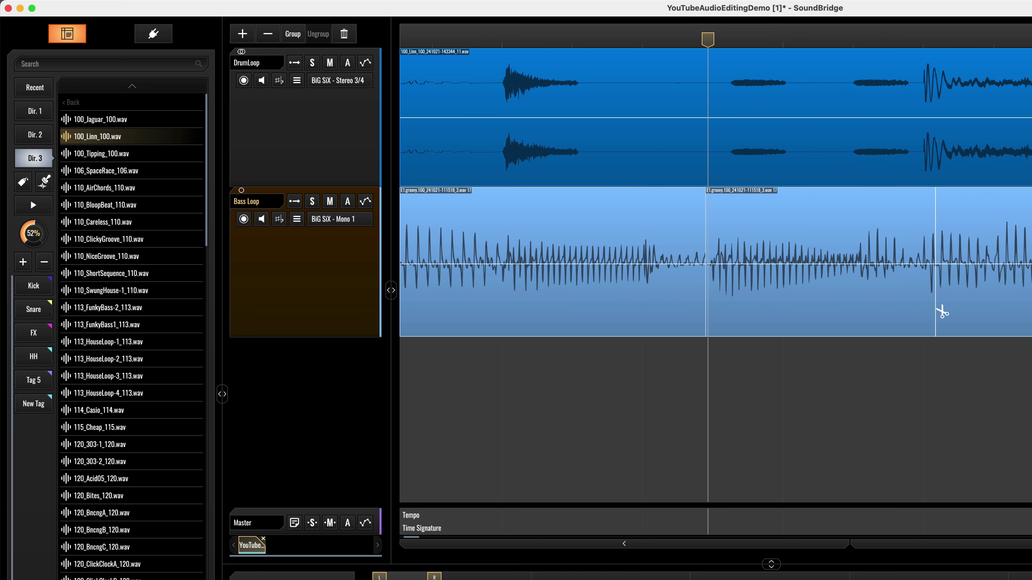
click(924, 317)
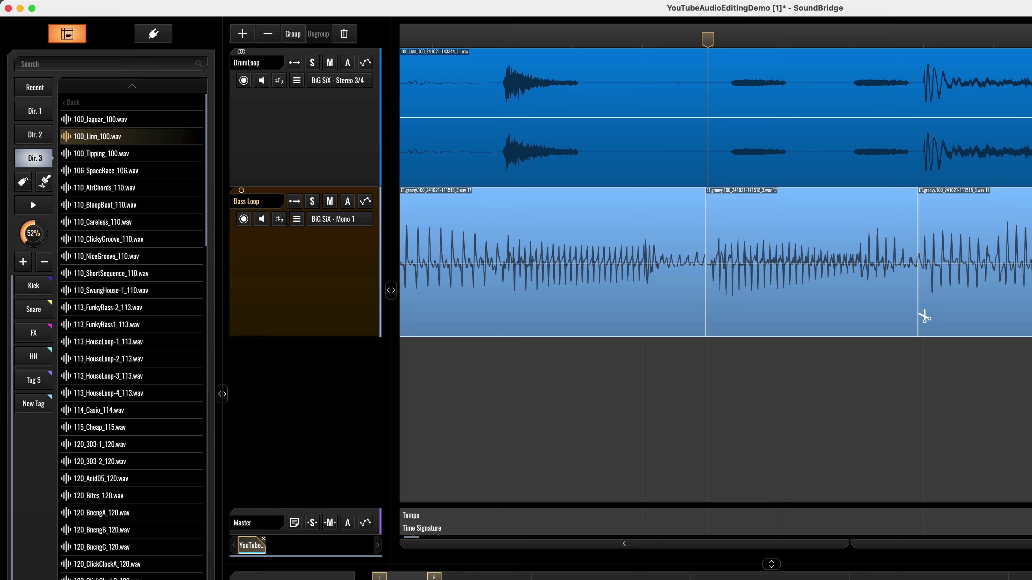
- Delete the middle bass segment, and undo the deletion and both splits
click(846, 311)
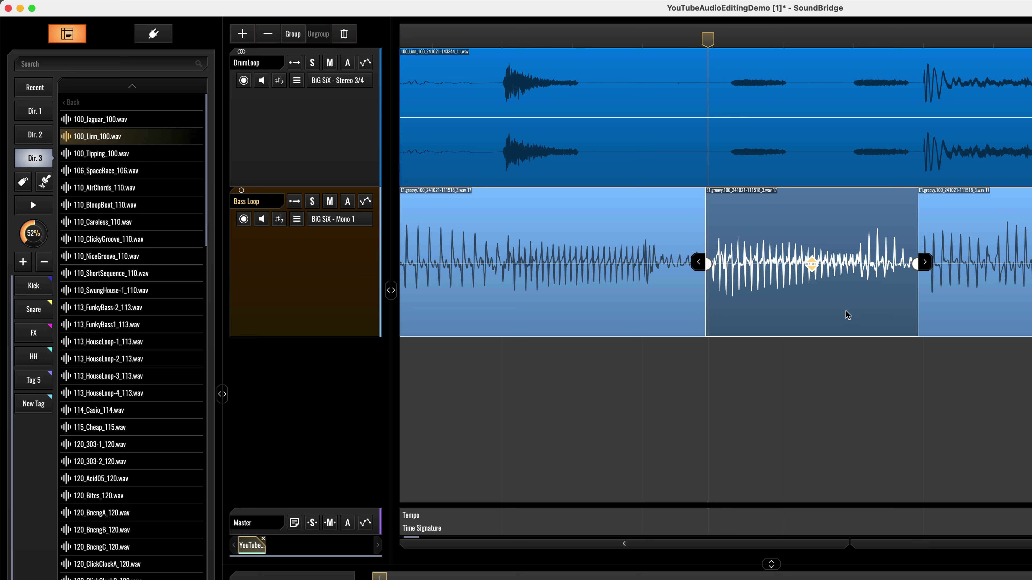
key(Delete)
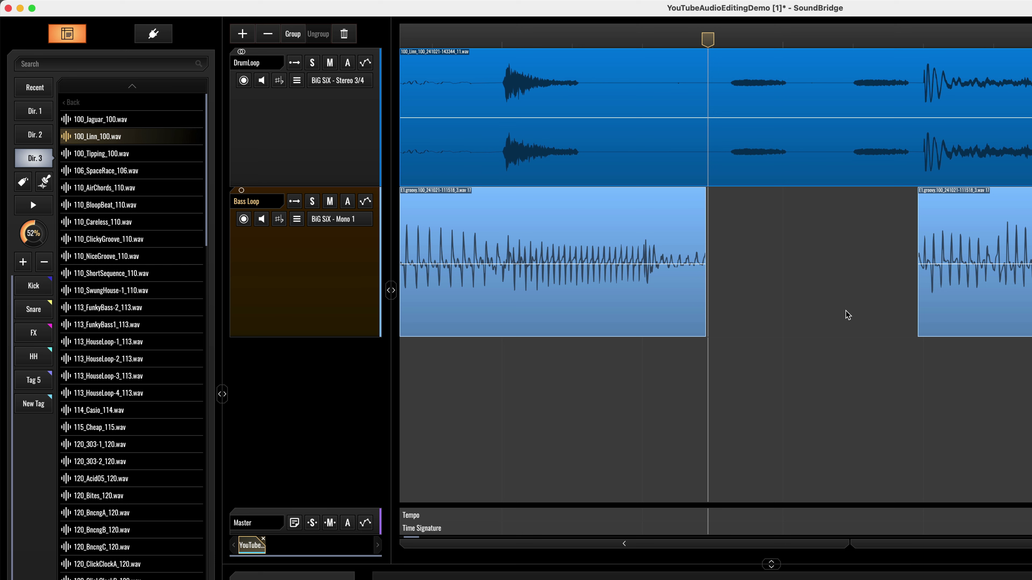
key(super+z)
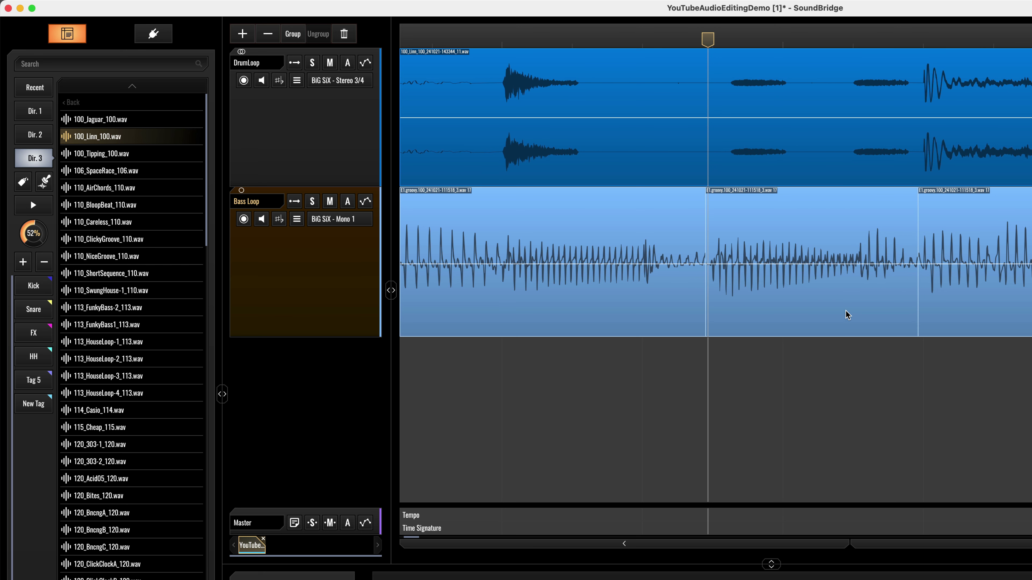
key(super+z)
key(super+z)
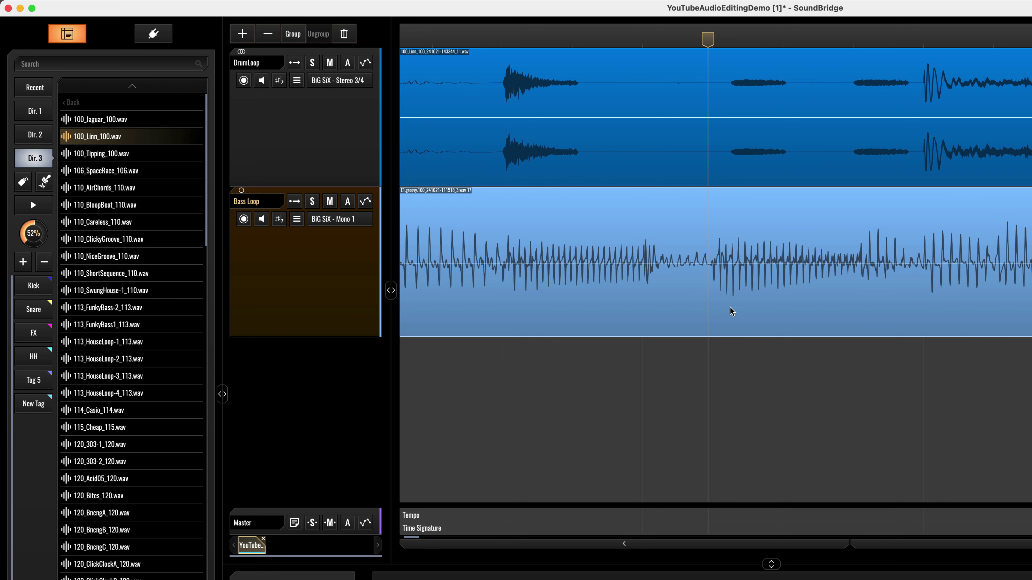
- Split the bass block with the scissors tool just before the playhead, and move the second segment earlier so it overlaps the first
scroll(731, 310, left, 2)
scroll(731, 311, down, 5)
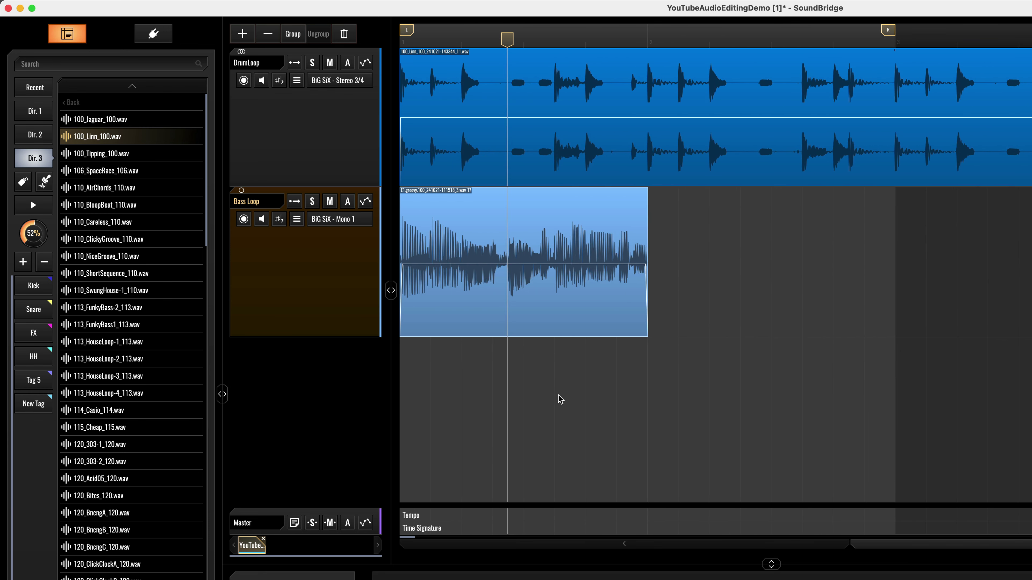
scroll(559, 400, up, 4)
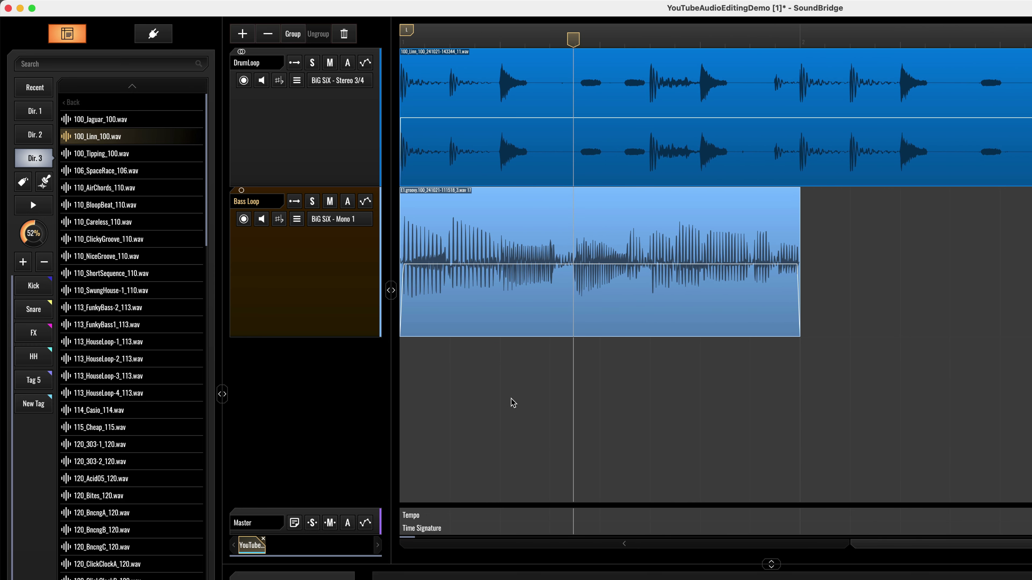
scroll(512, 402, up, 4)
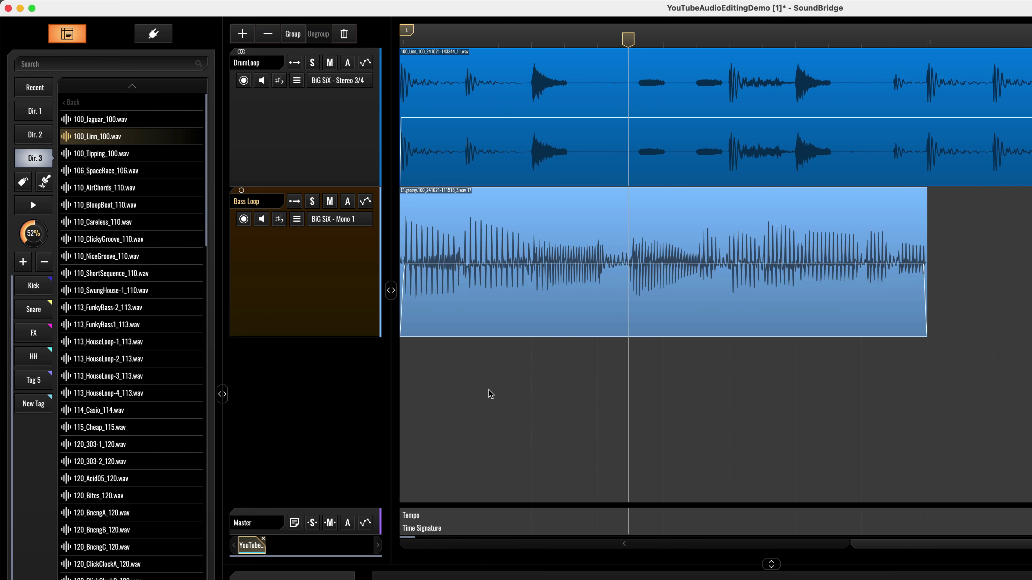
scroll(490, 393, up, 4)
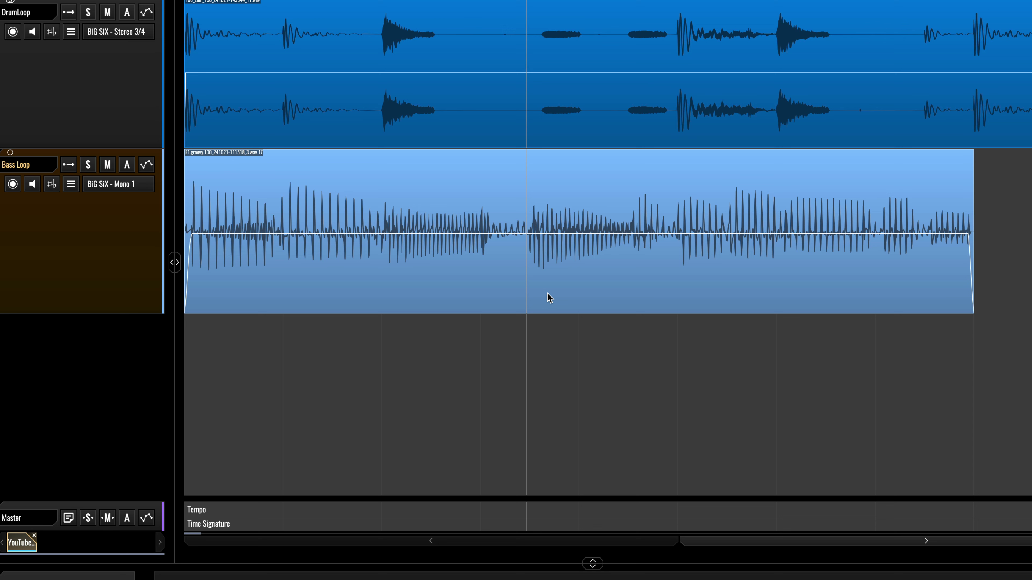
click(514, 287)
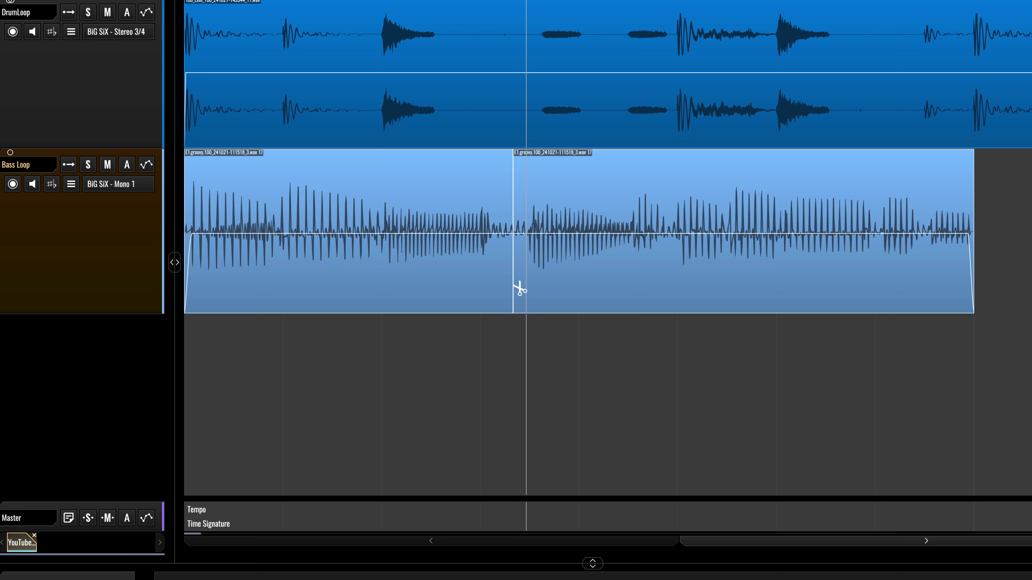
drag(554, 286, 421, 297)
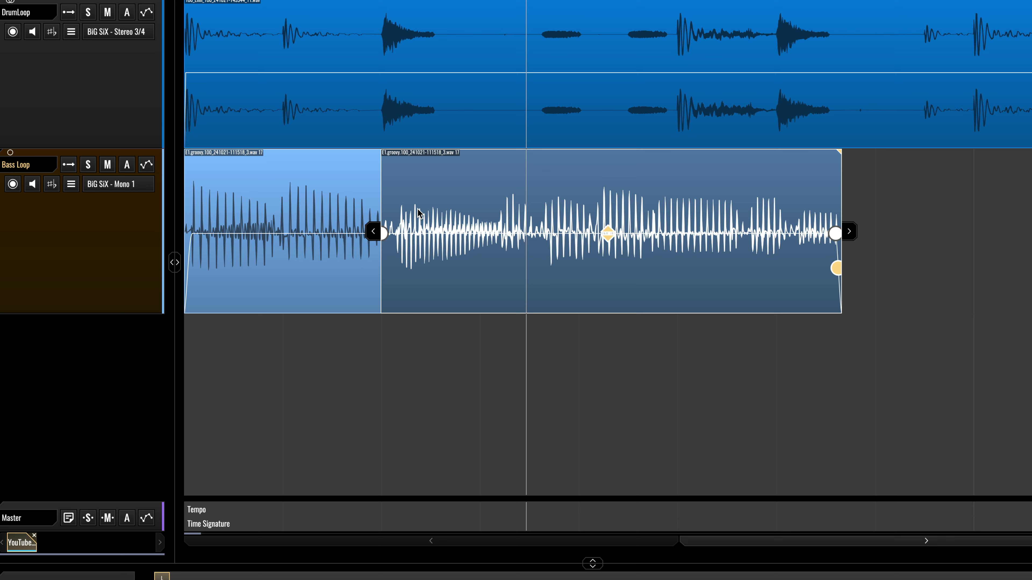
- Create a crossfade across the overlapping bass segments and shape it as an S-curve with a slightly raised midpoint
mouse_move(384, 154)
drag(382, 152, 558, 175)
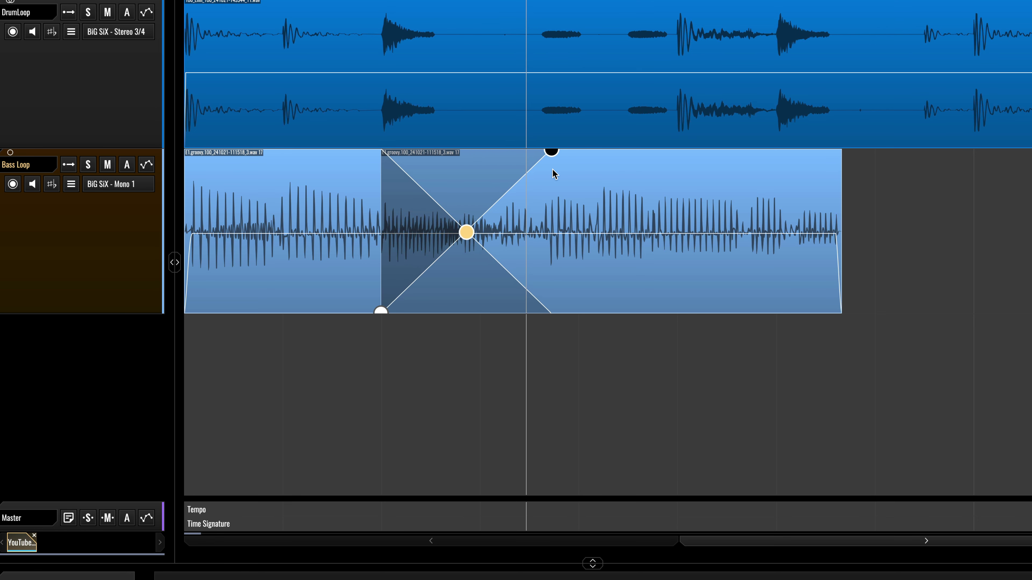
mouse_move(467, 233)
mouse_down()
mouse_move(470, 205)
mouse_move(474, 225)
mouse_up()
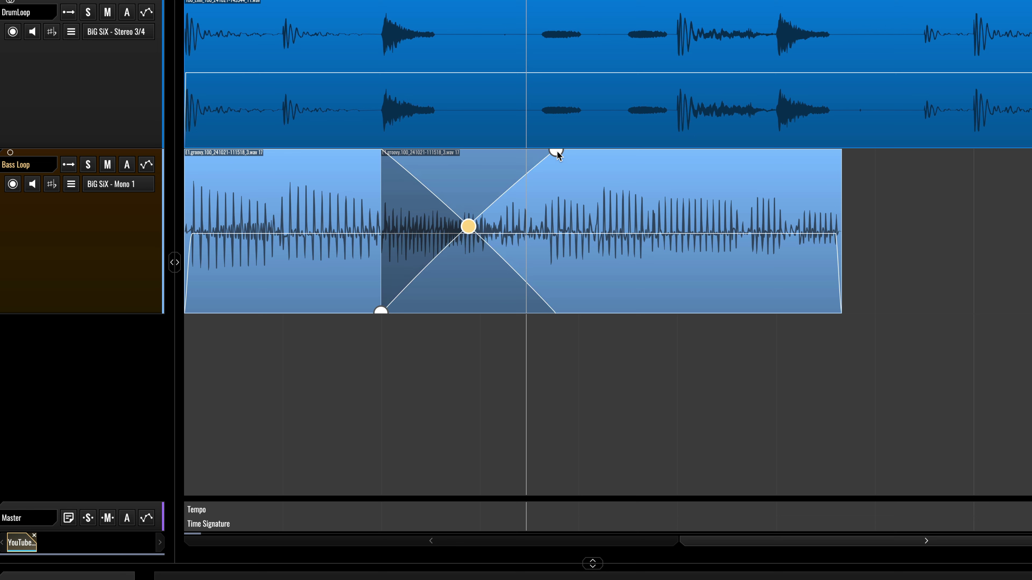
click(555, 153)
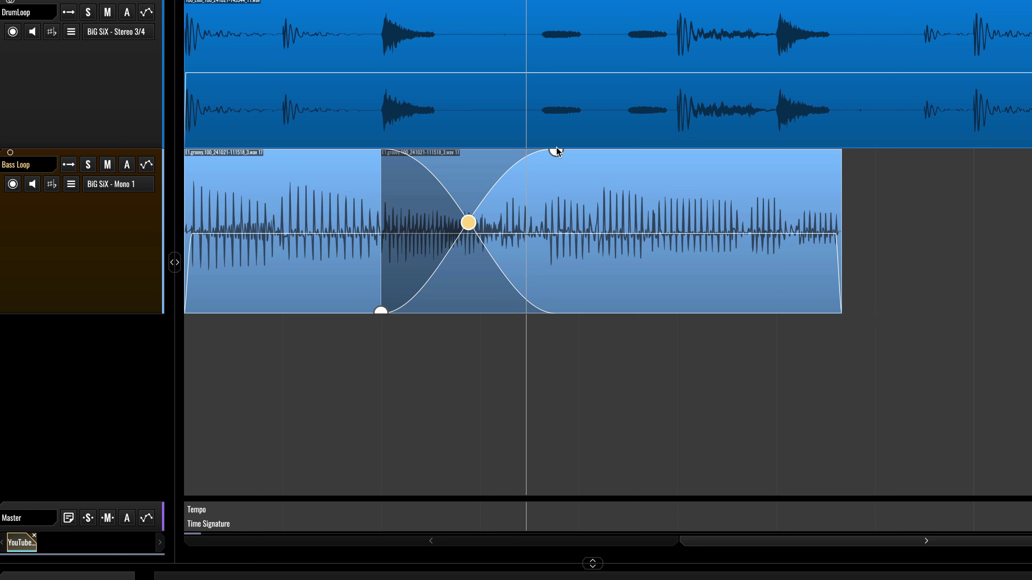
- Shorten the bass crossfade at its end, start it slightly earlier, and lower its midpoint
drag(556, 153, 514, 153)
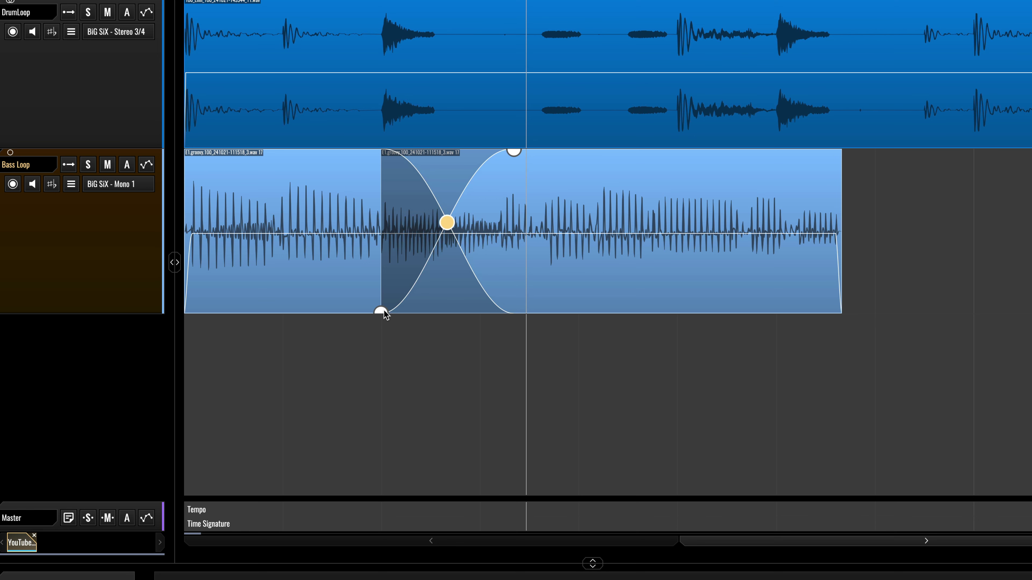
mouse_move(385, 314)
mouse_down()
mouse_move(397, 310)
mouse_move(375, 312)
mouse_up()
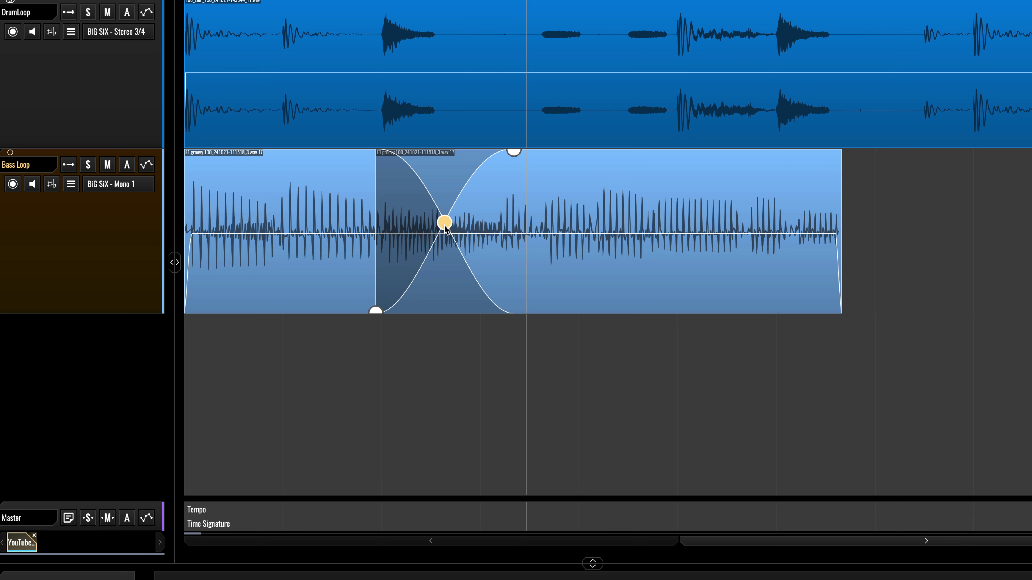
drag(446, 222, 446, 238)
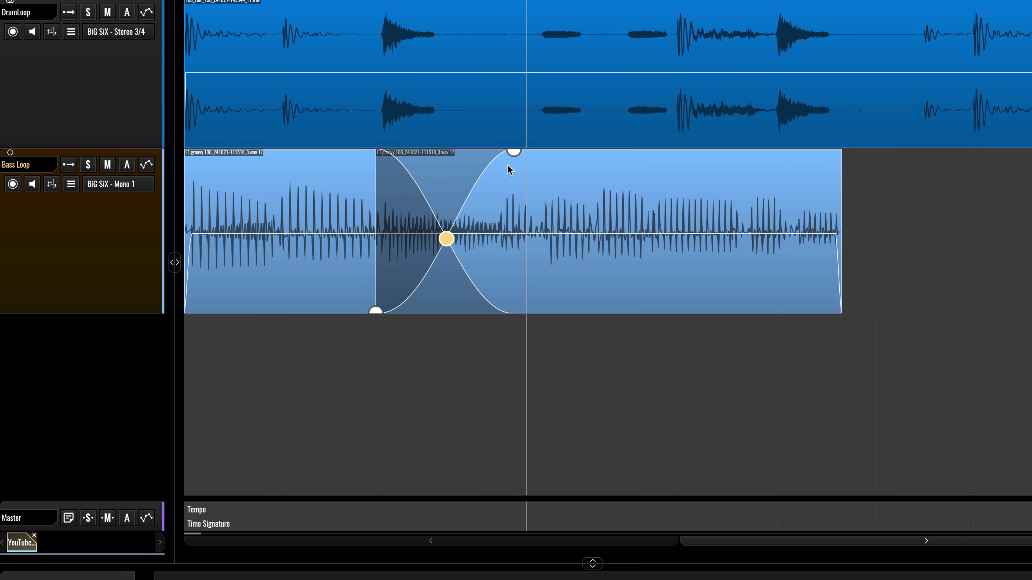
drag(516, 148, 475, 162)
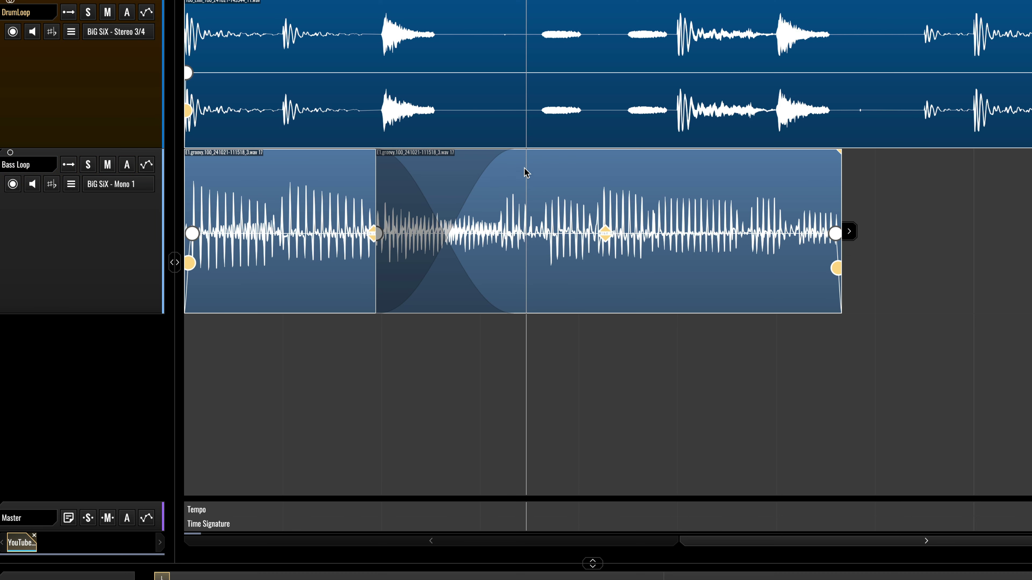
click(530, 445)
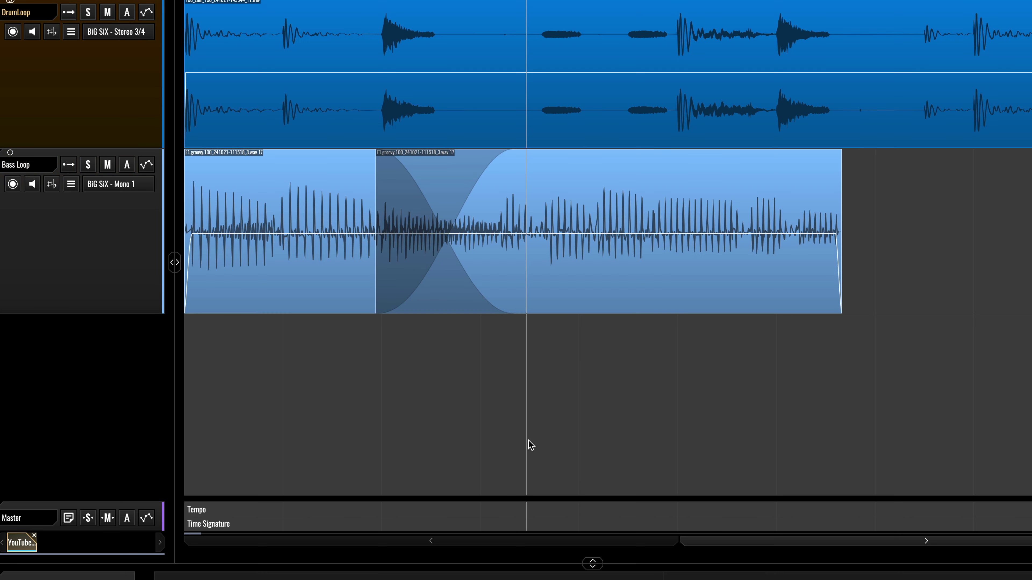
- Select the two bass segments and their crossfade in turn, and try readjusting the crossfade's midpoint
click(520, 273)
click(398, 247)
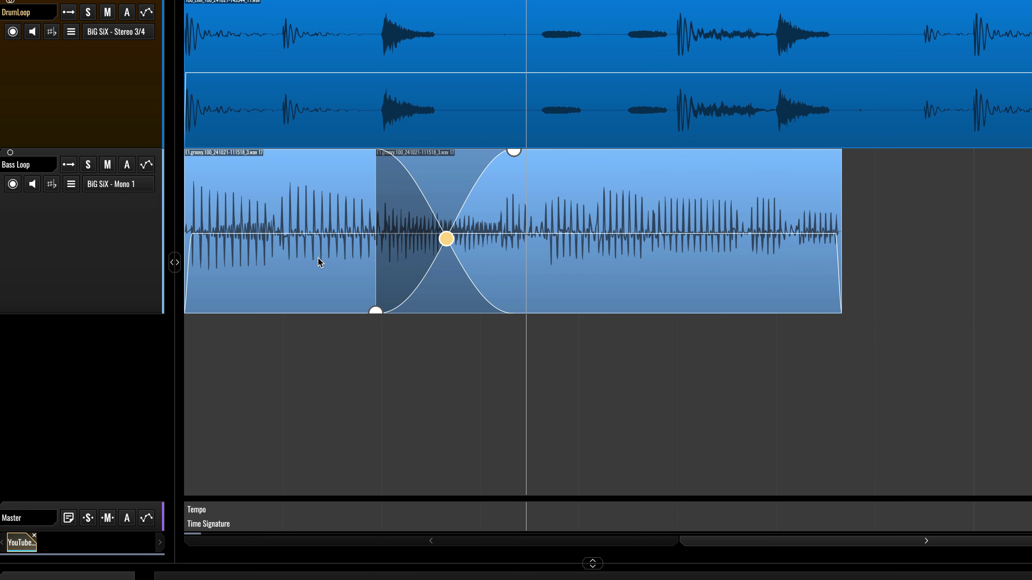
click(319, 258)
click(642, 263)
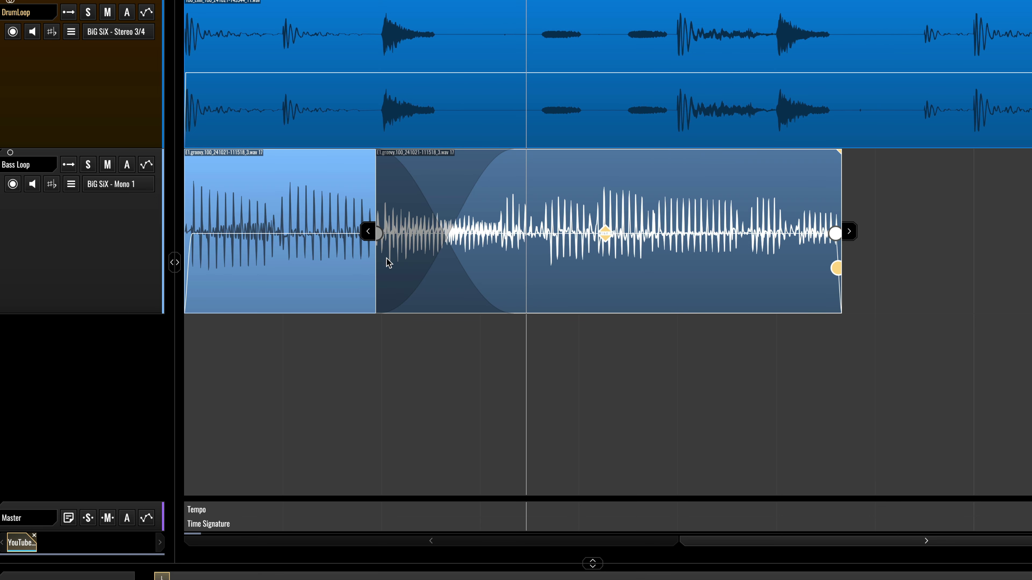
click(312, 260)
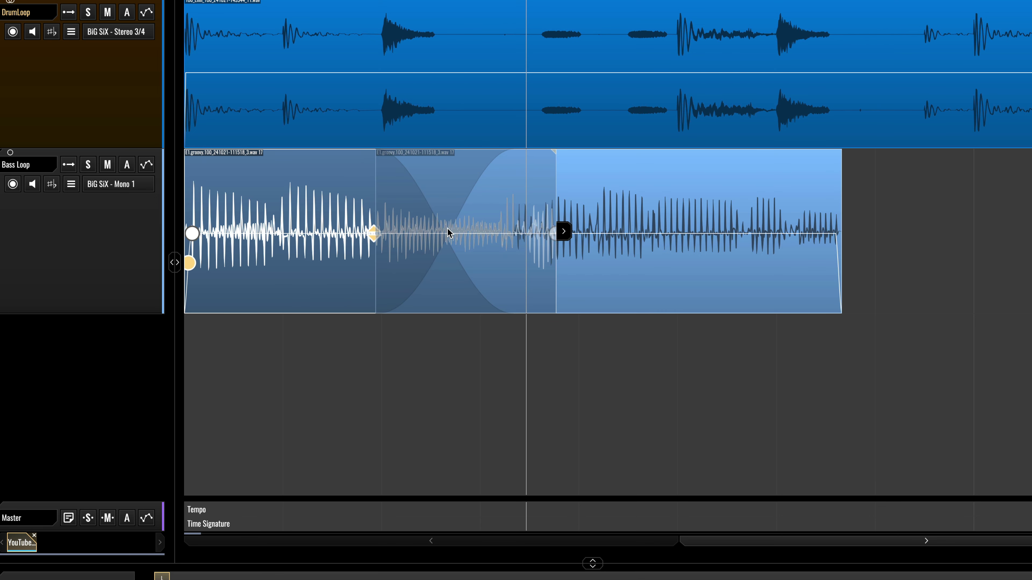
click(448, 233)
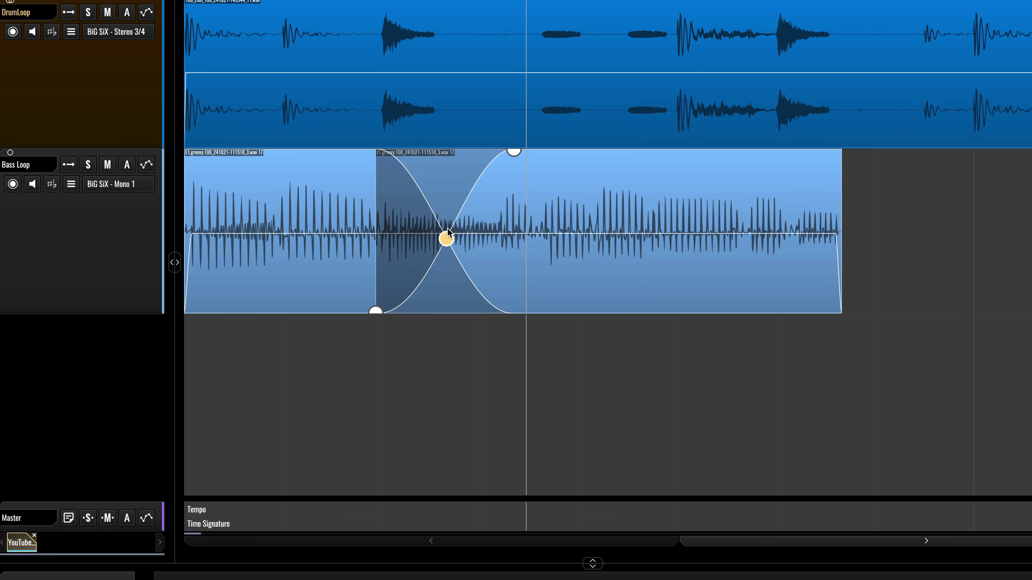
mouse_move(447, 236)
mouse_down()
mouse_move(454, 201)
mouse_move(453, 226)
mouse_up()
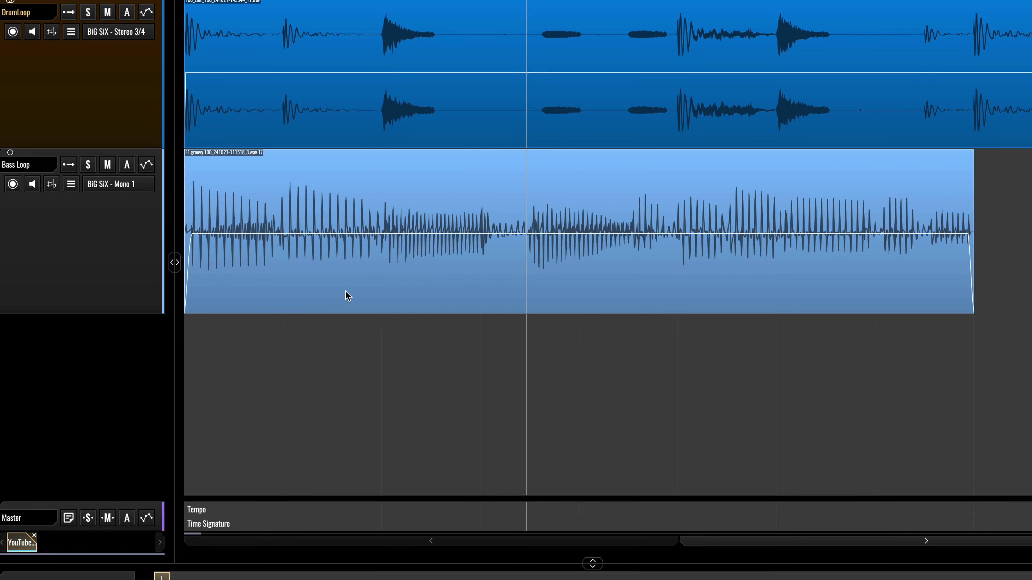
- Reverse the bass block in the block editor and play it against the drum loop
click(346, 292)
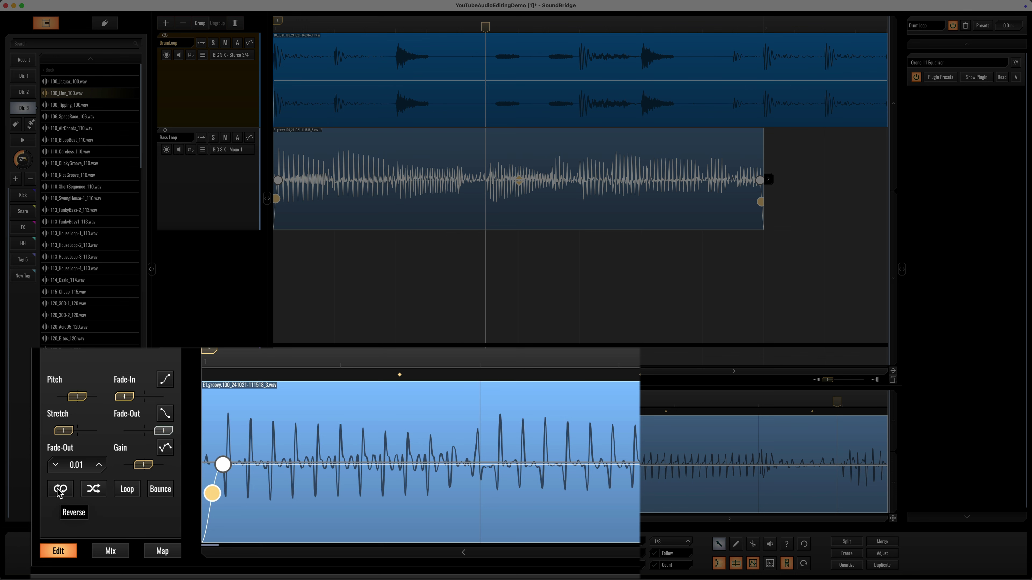
click(59, 490)
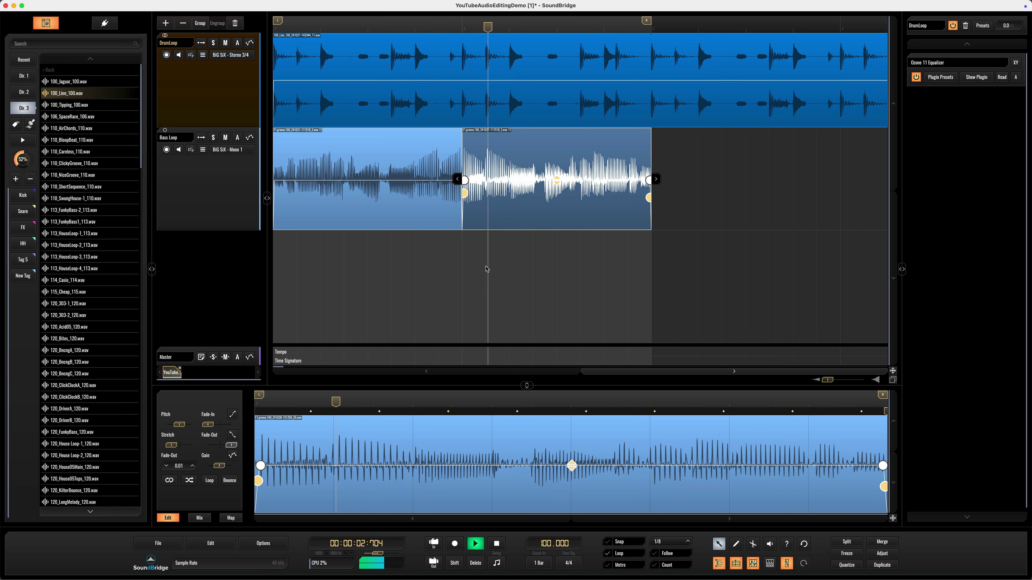
key(space)
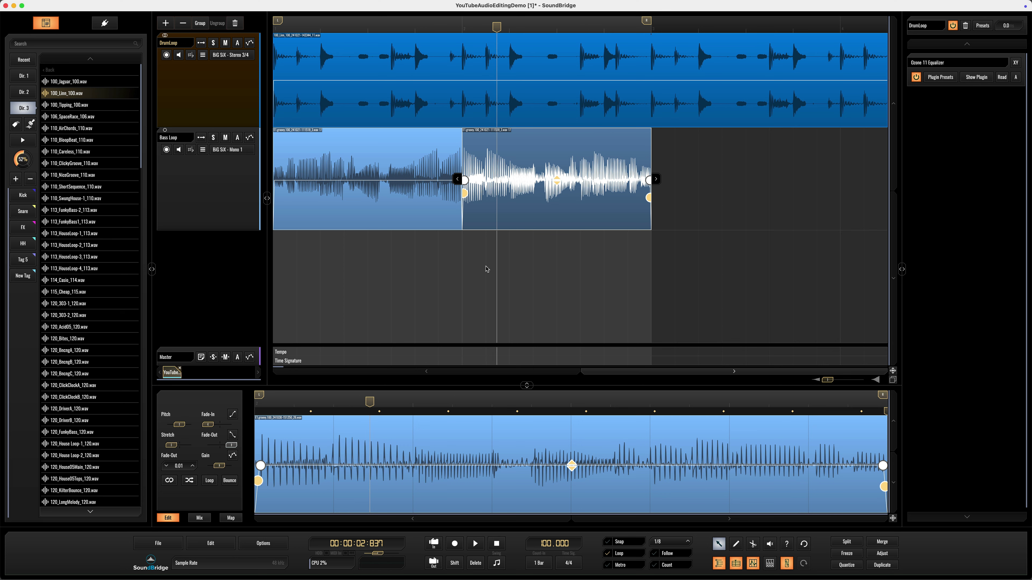
- Restore the first bass block to forward direction and play it against the drum loop
click(421, 227)
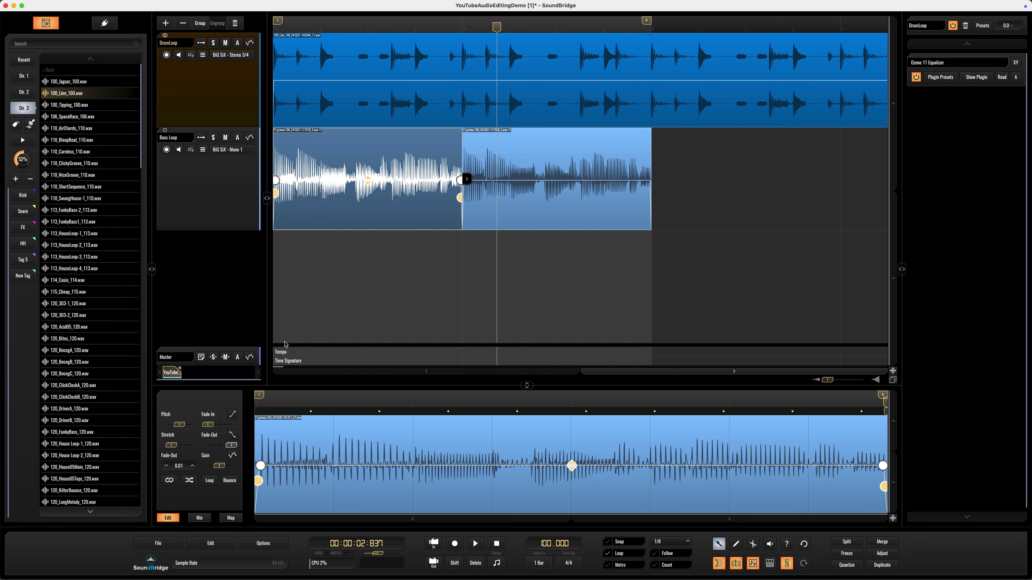
key(space)
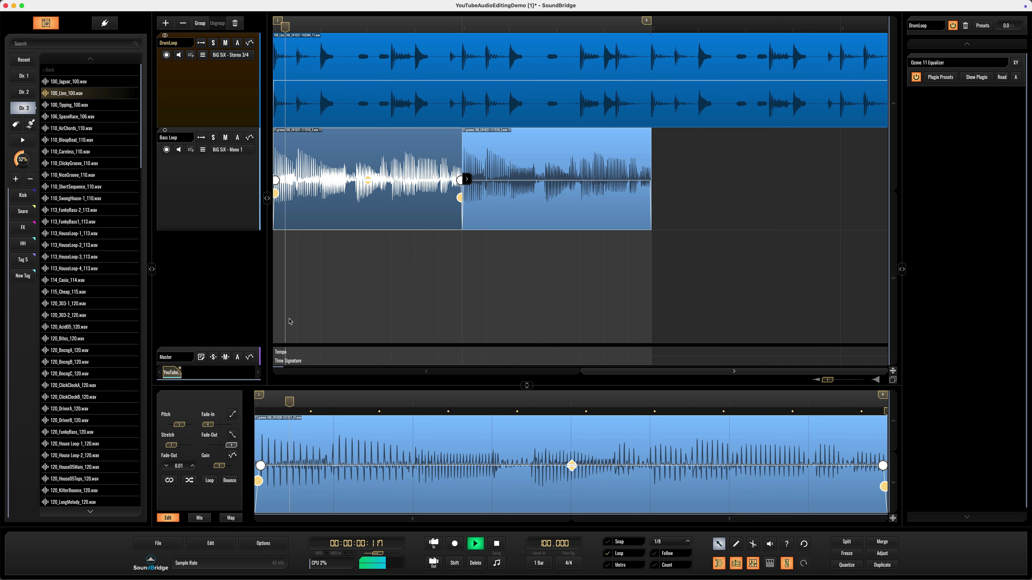
key(space)
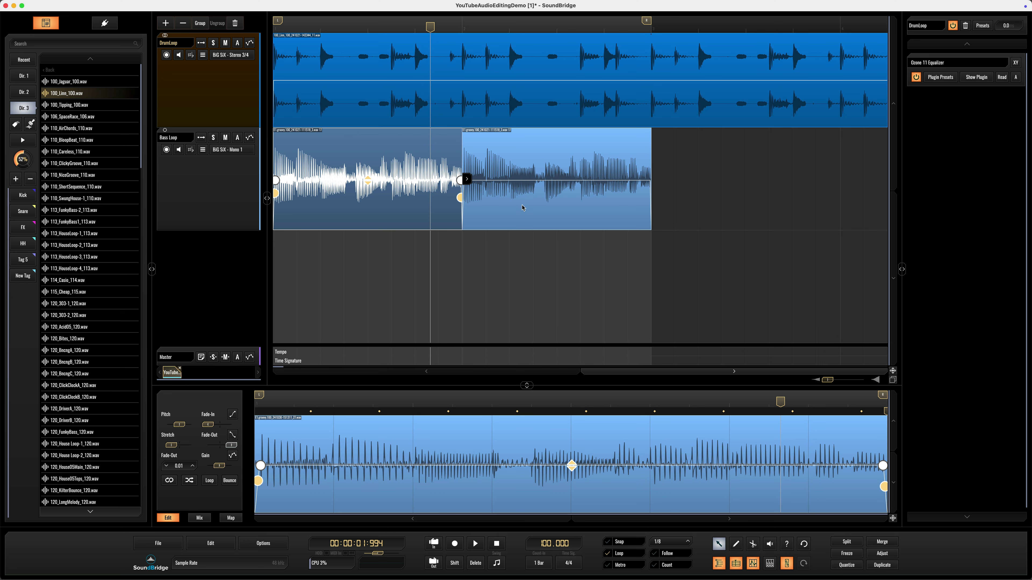
- Delete the second bass block and play the remaining one against the drum loop
click(524, 216)
key(Delete)
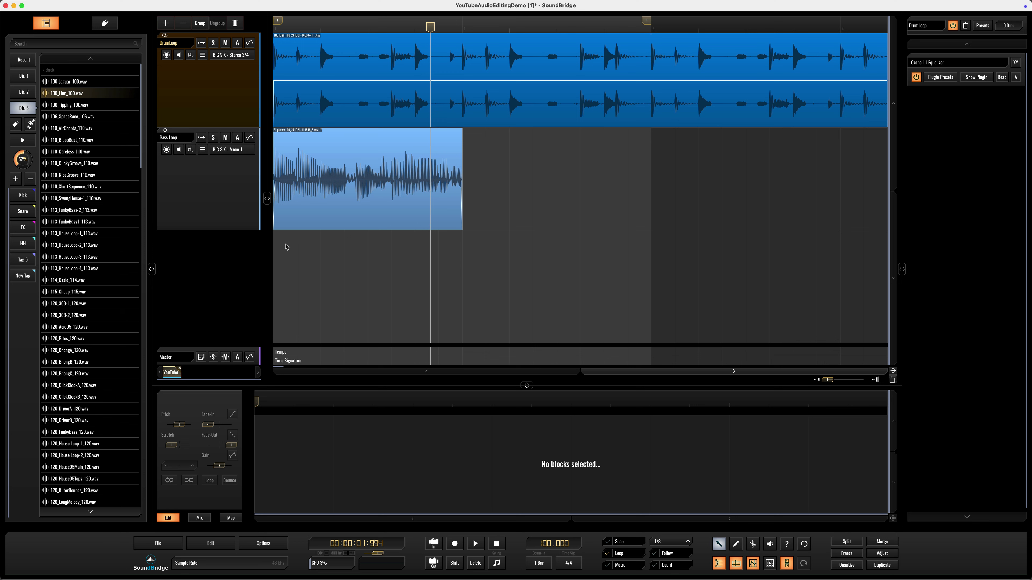
key(space)
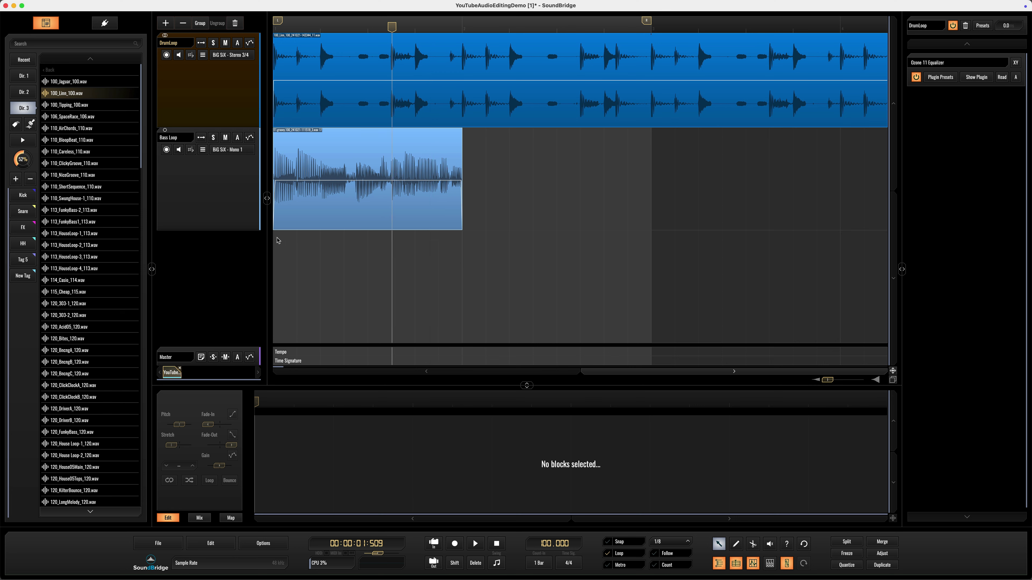
key(space)
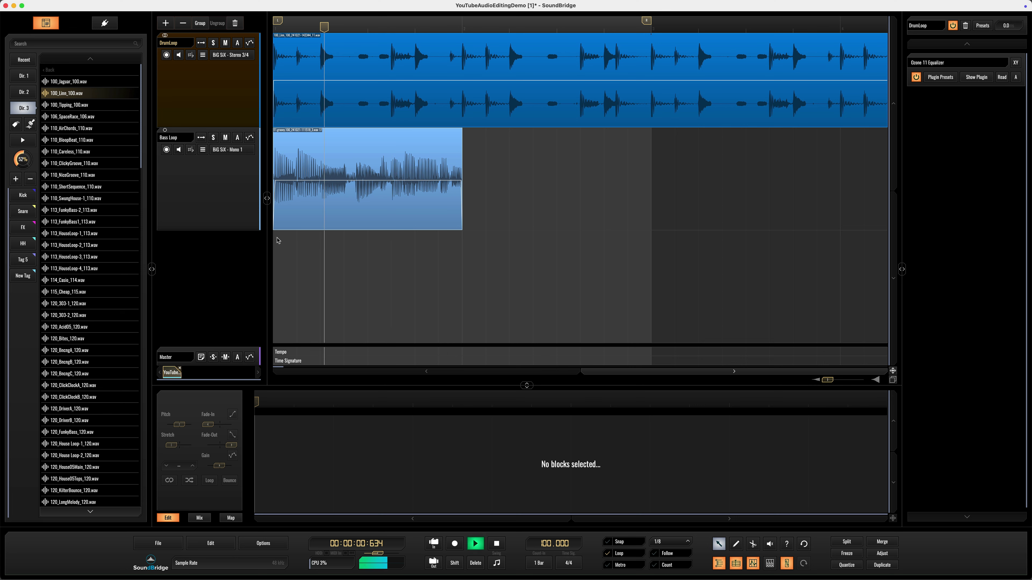
key(space)
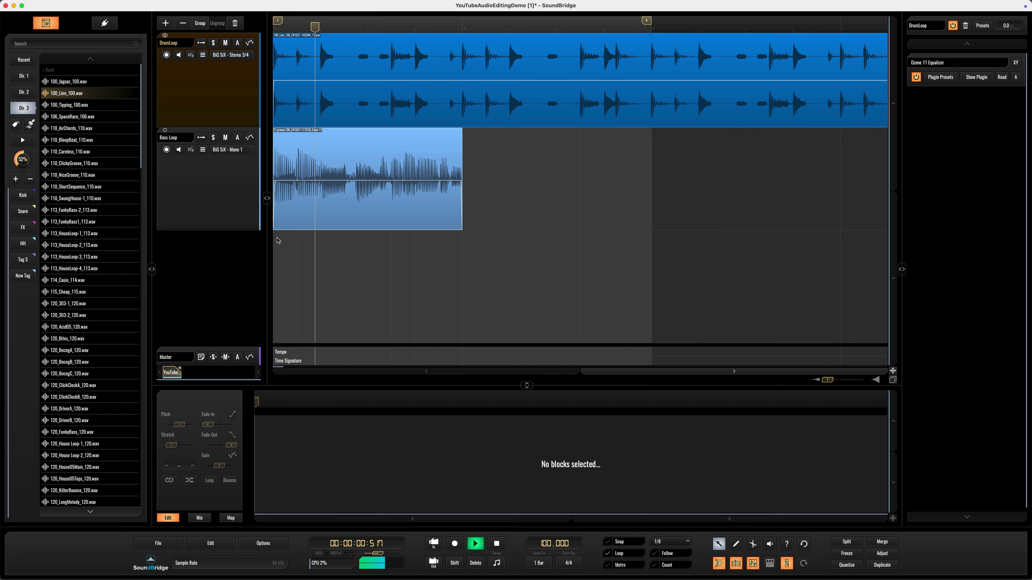
key(space)
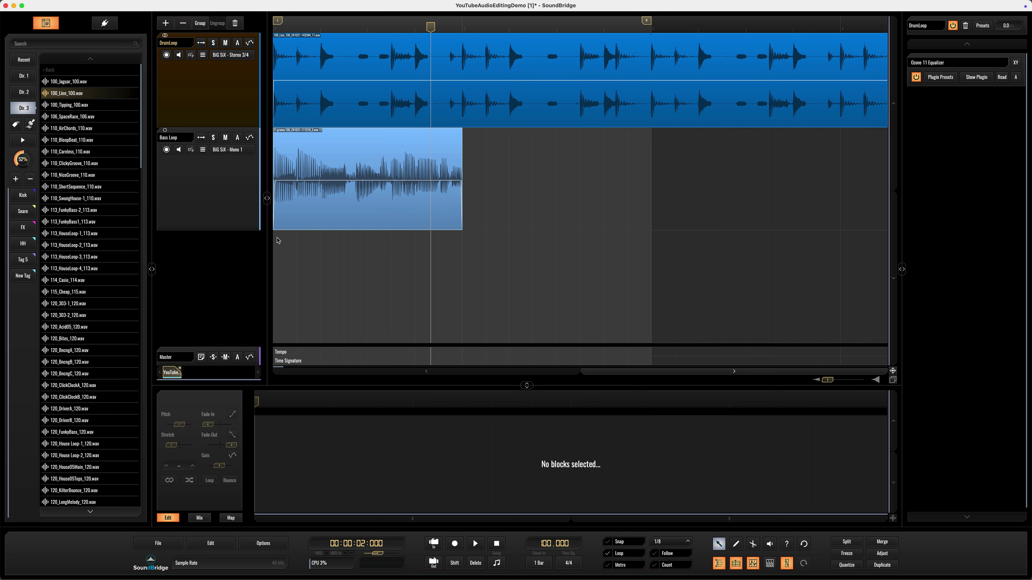
- Split the bass block with the scissors tool slightly past its middle
click(381, 192)
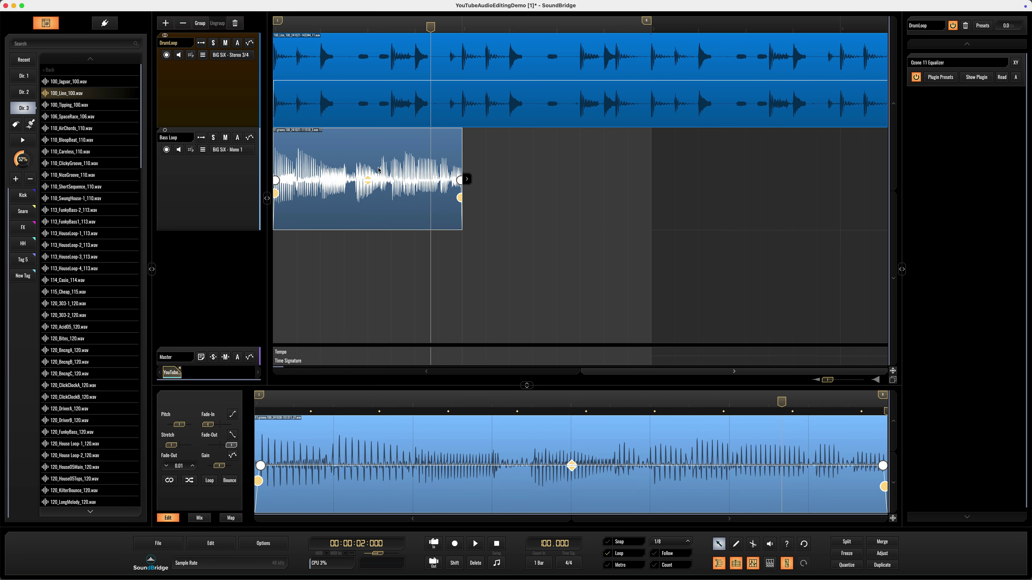
key(s)
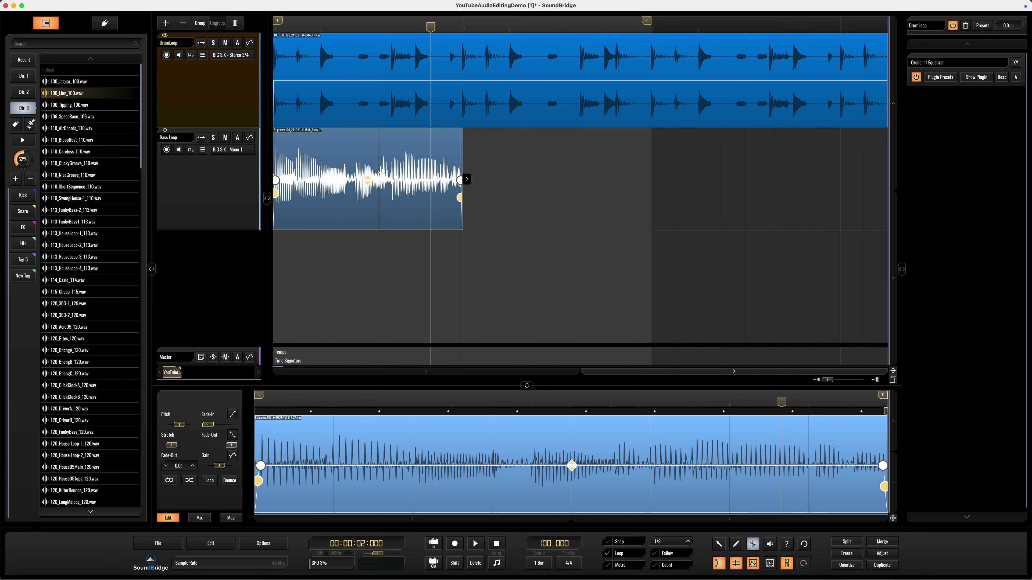
click(379, 212)
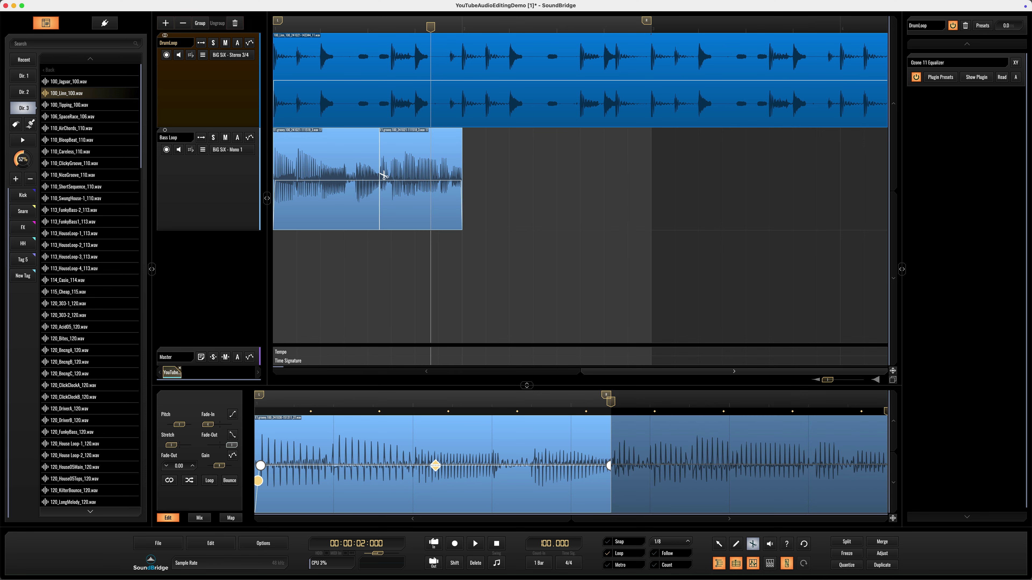
- Hide the browser, and move the second bass segment beyond the arrangement loop's end for playback
key(a)
key(b)
drag(409, 213, 695, 212)
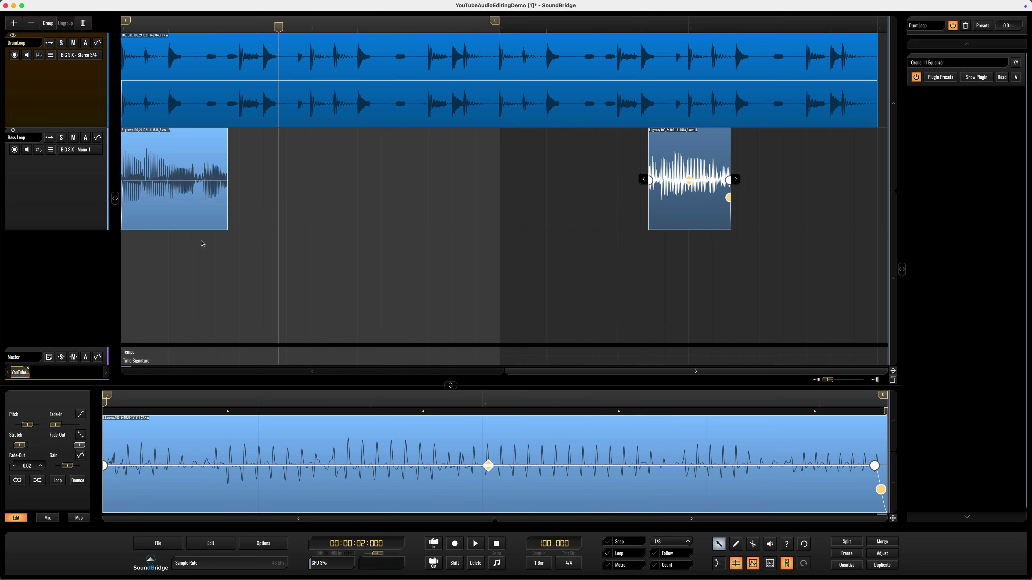
key(space)
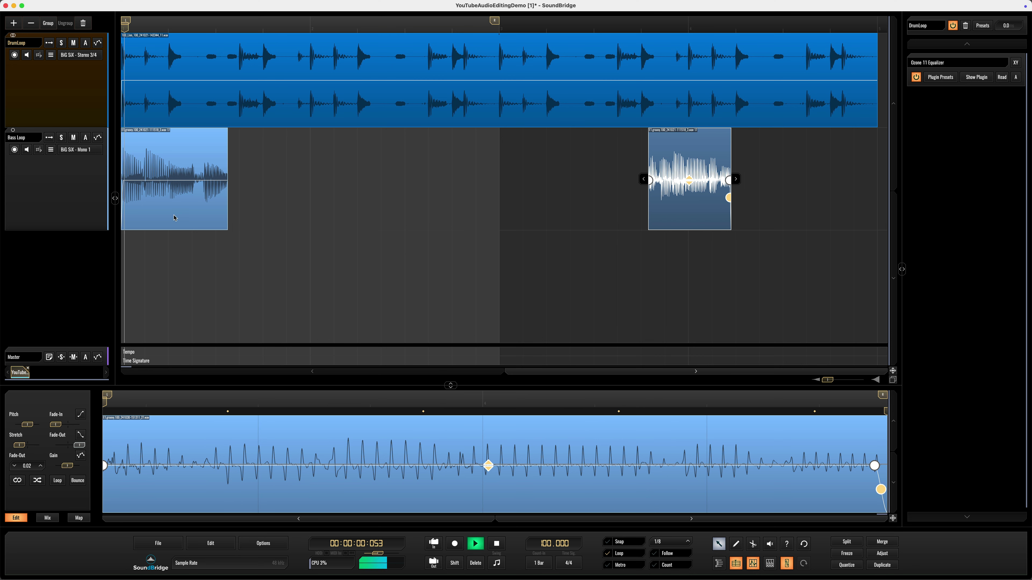
- Trim the end of the first bass block slightly, give it a 0.03 fade-out, and play it against the drum loop
key(space)
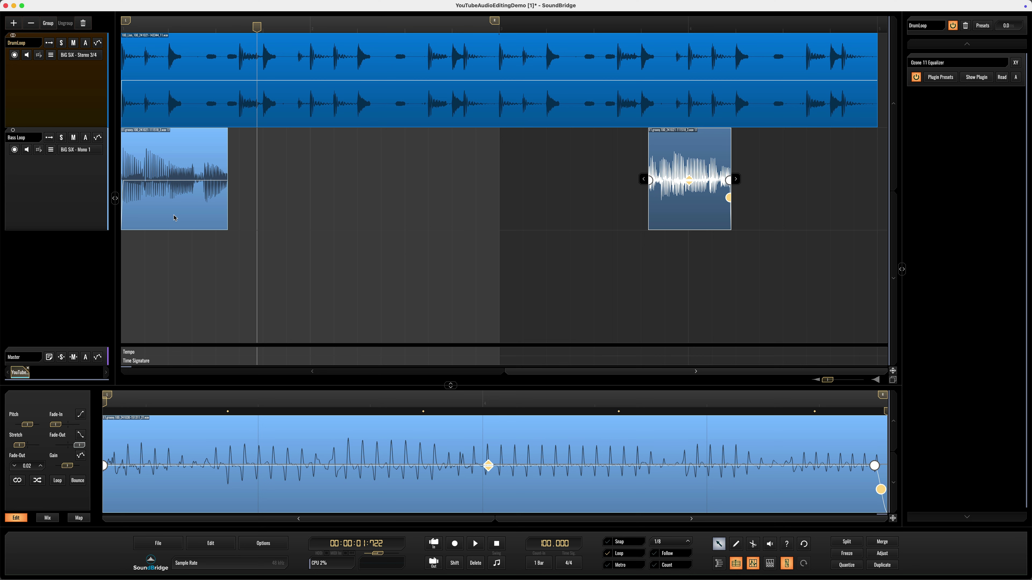
drag(227, 158, 214, 181)
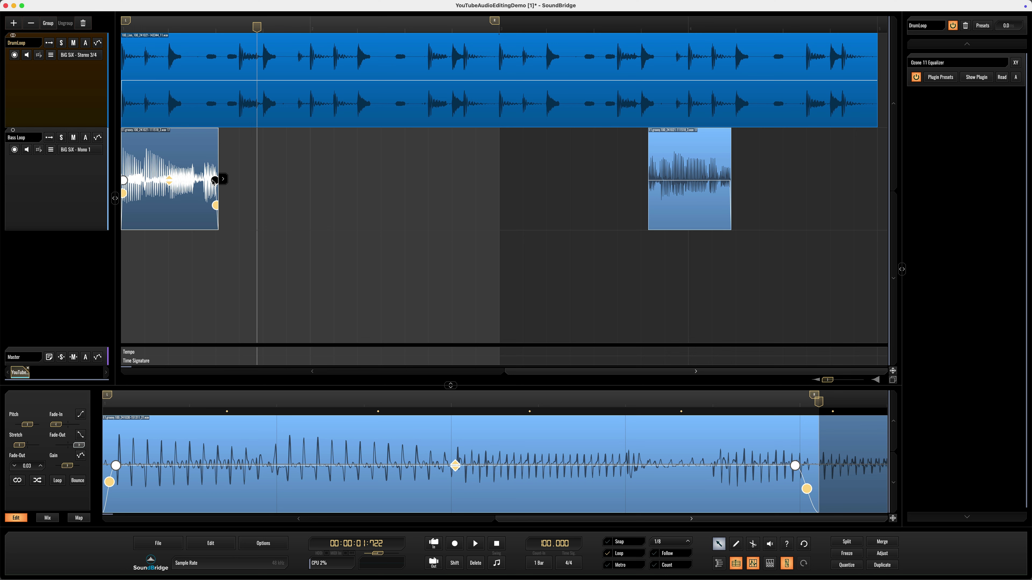
key(space)
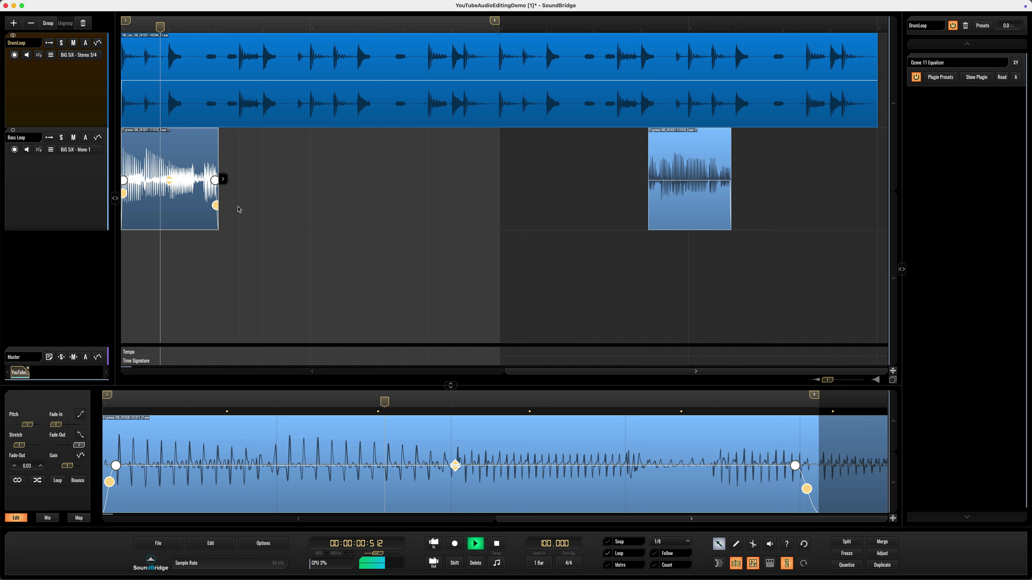
key(space)
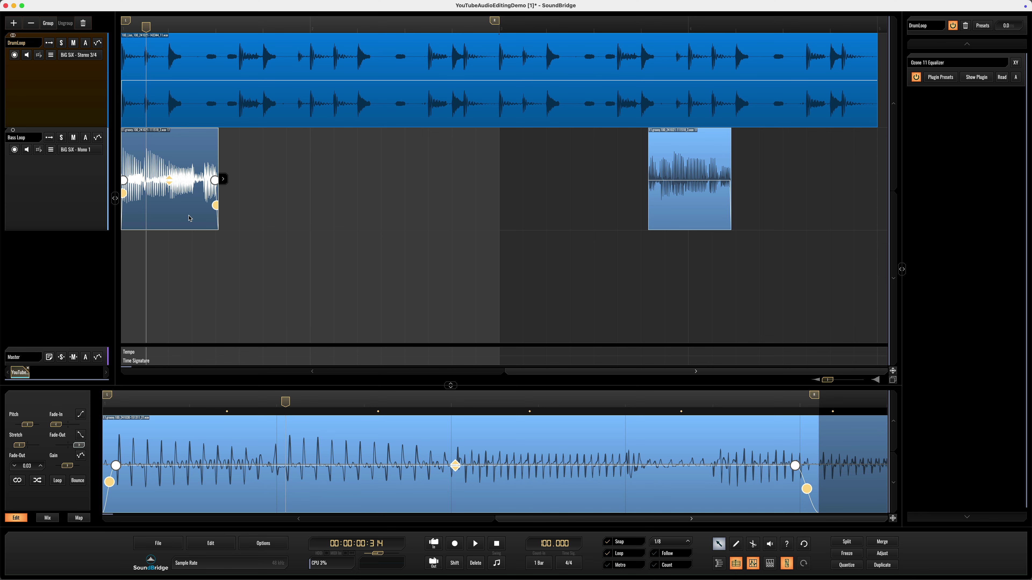
- Duplicate the trimmed bass block, place the copy at the start of the second bar, and play the result
key(super+d)
drag(290, 206, 361, 206)
key(space)
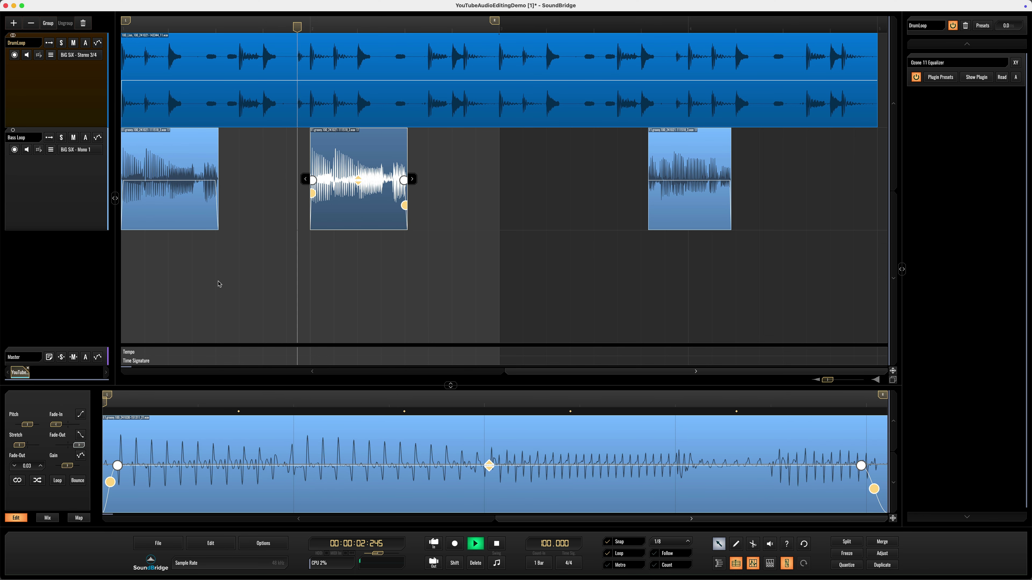
key(space)
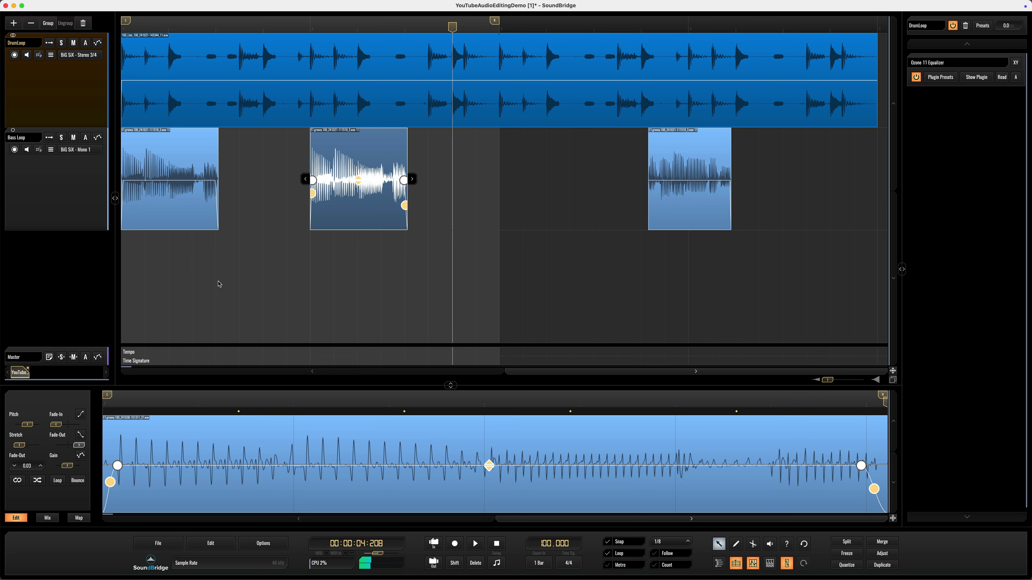
- Solo the bass track and audition the split-off segment beyond the arrangement loop's end
click(620, 200)
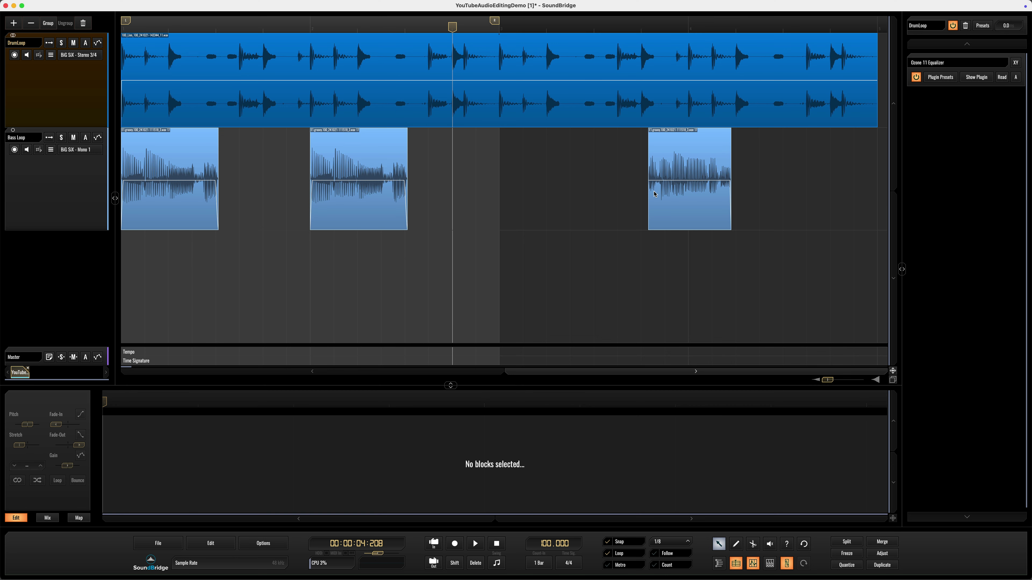
click(61, 137)
drag(454, 28, 627, 35)
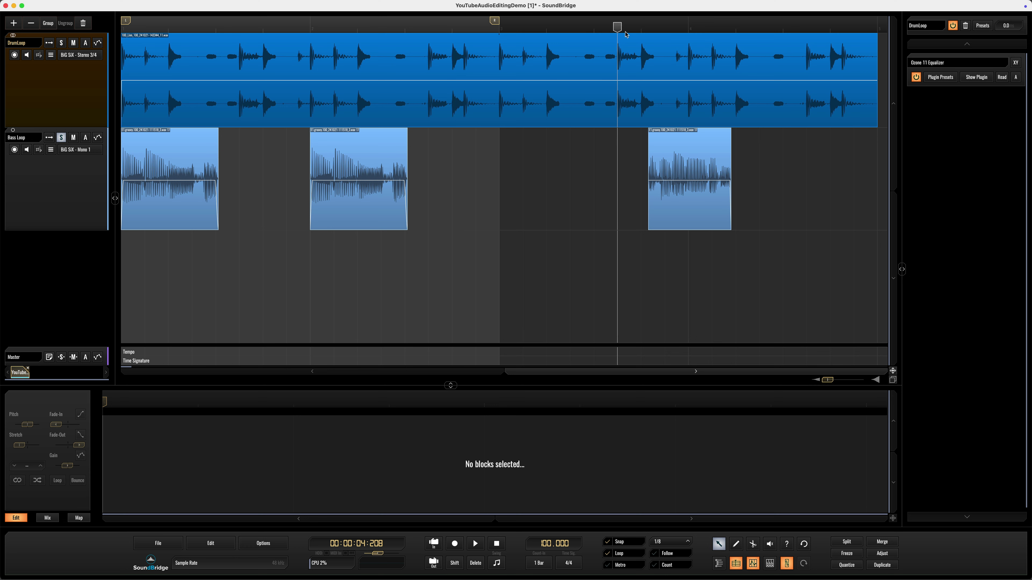
key(space)
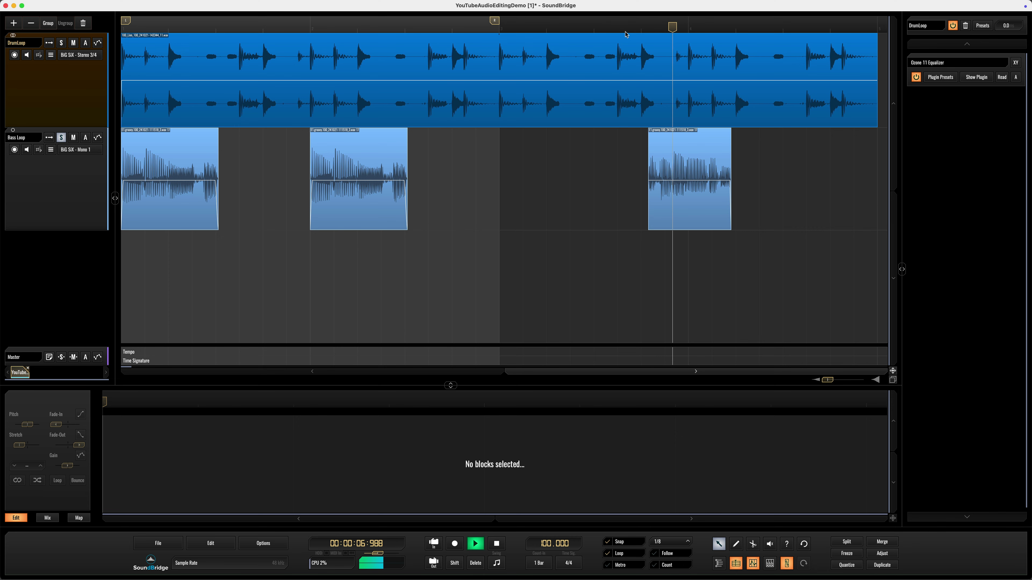
key(space)
click(470, 25)
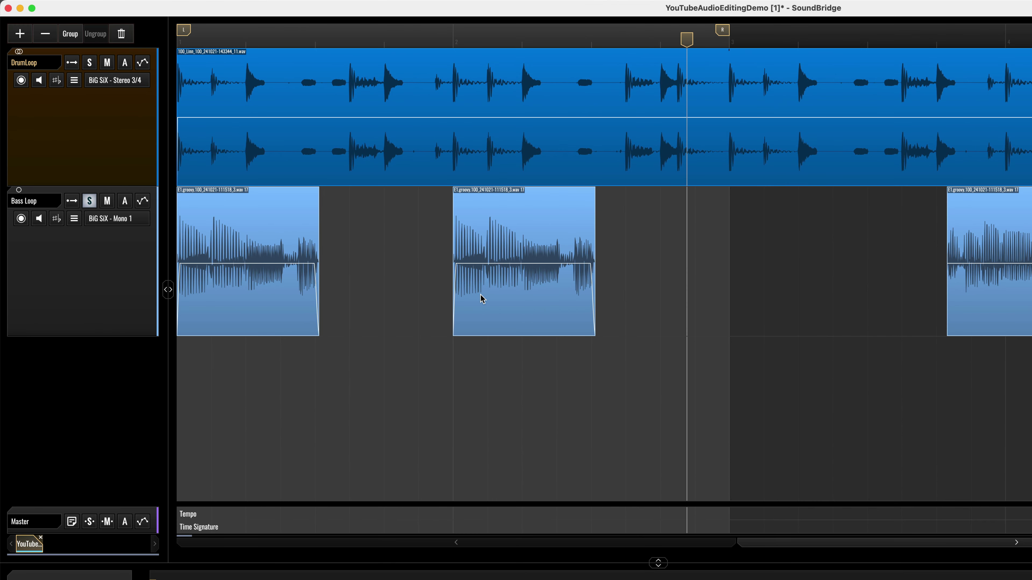
- Duplicate the second bass block within the second bar and audition the copy
click(482, 298)
key(super+d)
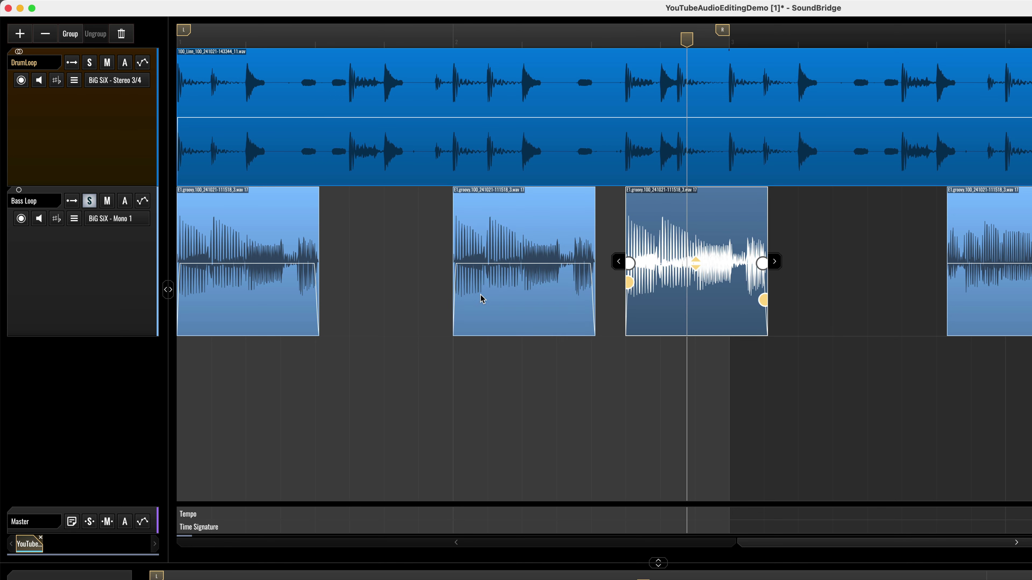
click(426, 38)
key(space)
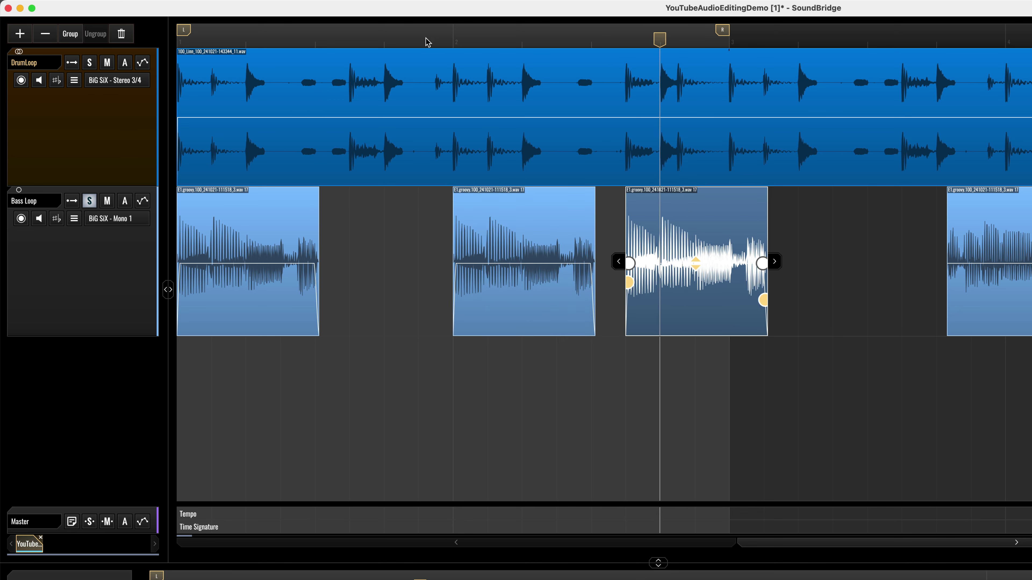
key(space)
- Trim the new third bass block down to its first short note and audition it
drag(767, 239, 645, 240)
click(428, 40)
key(space)
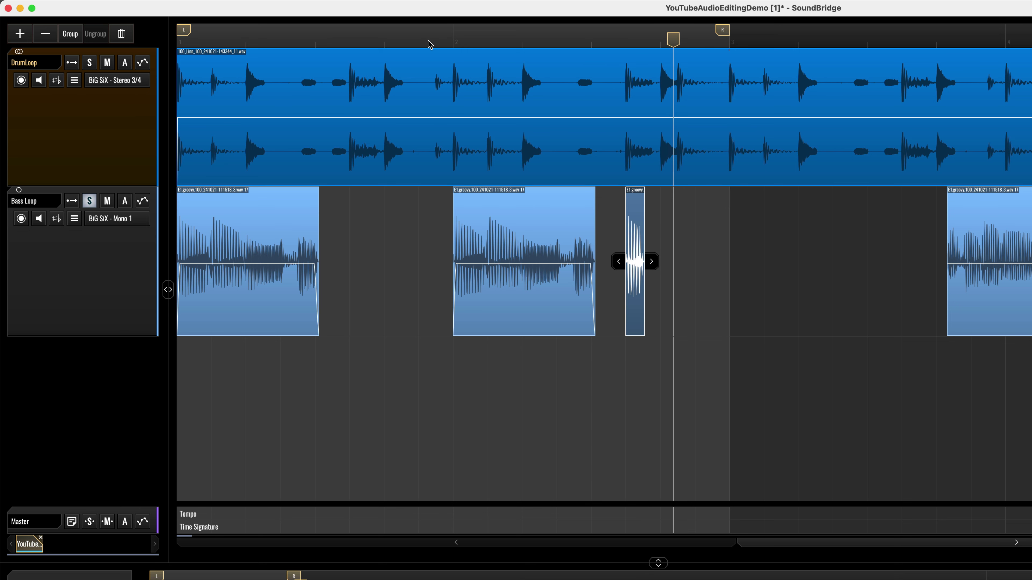
- Copy the first bass block to the start of the third bar
click(264, 314)
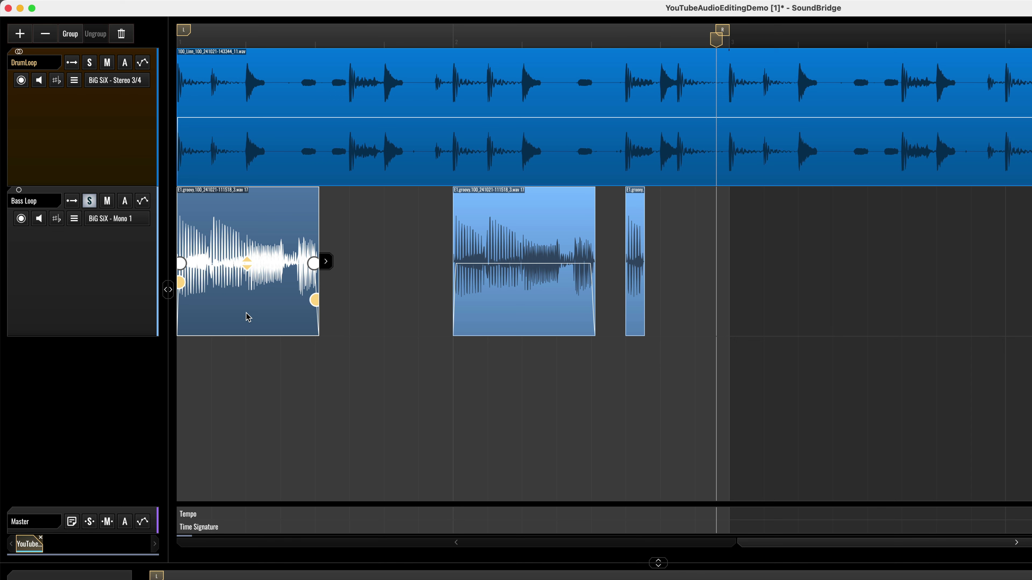
drag(248, 317, 811, 297)
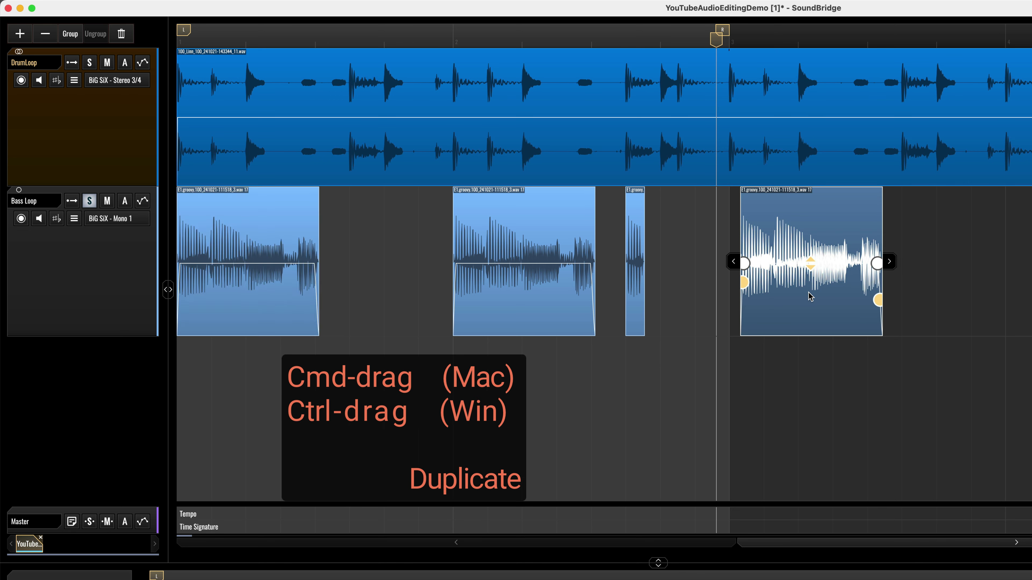
mouse_move(810, 297)
mouse_down()
mouse_move(799, 299)
mouse_move(858, 294)
mouse_move(818, 304)
mouse_up()
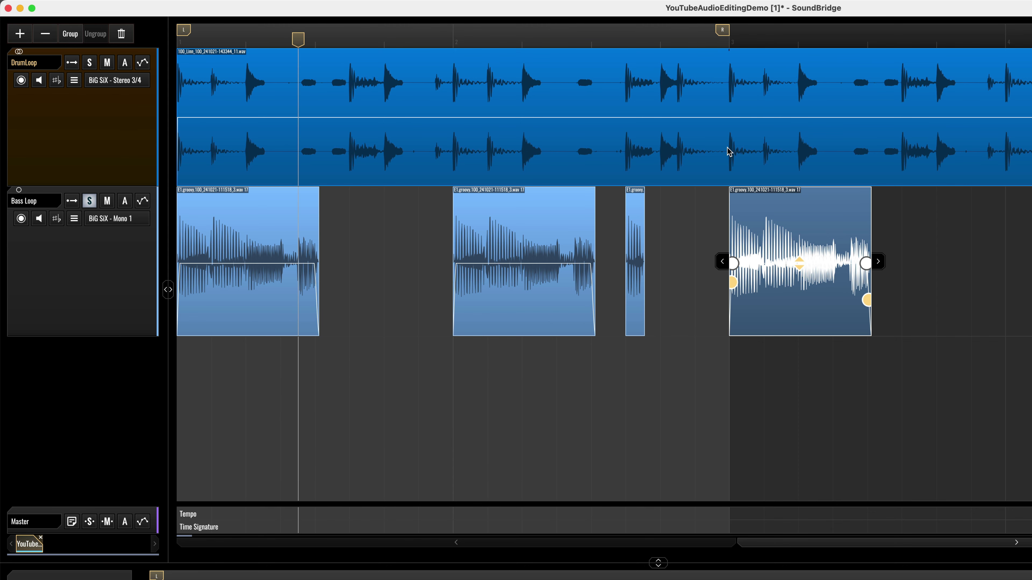
- Set the arrangement loop to the full length of the drum loop block and play the arrangement
click(729, 152)
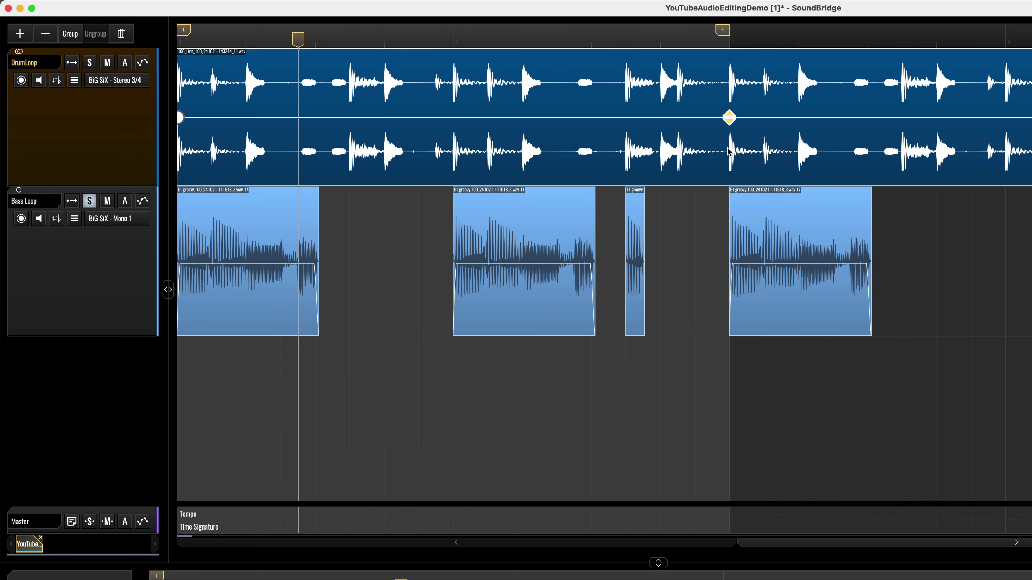
key(p)
key(space)
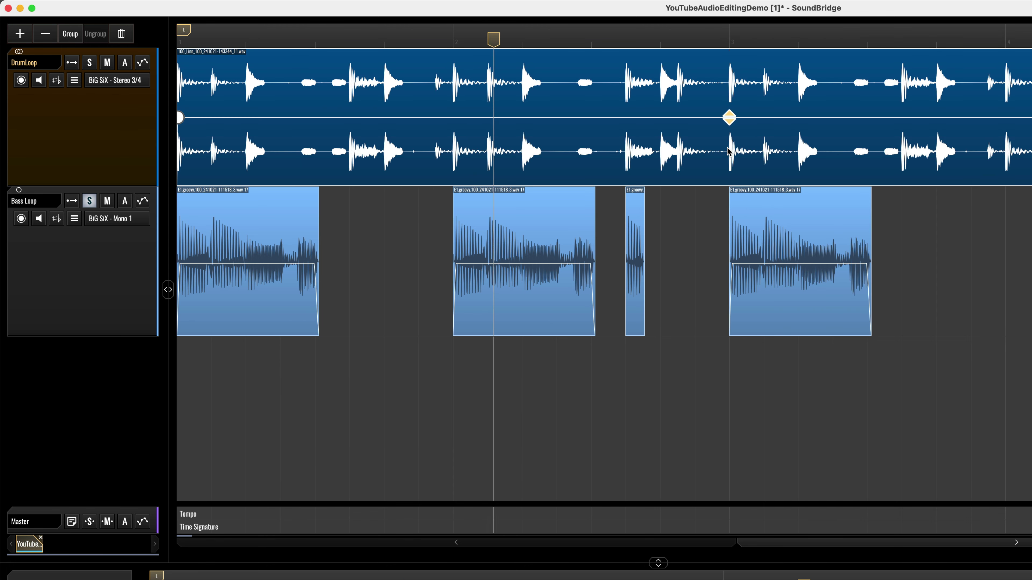
click(372, 295)
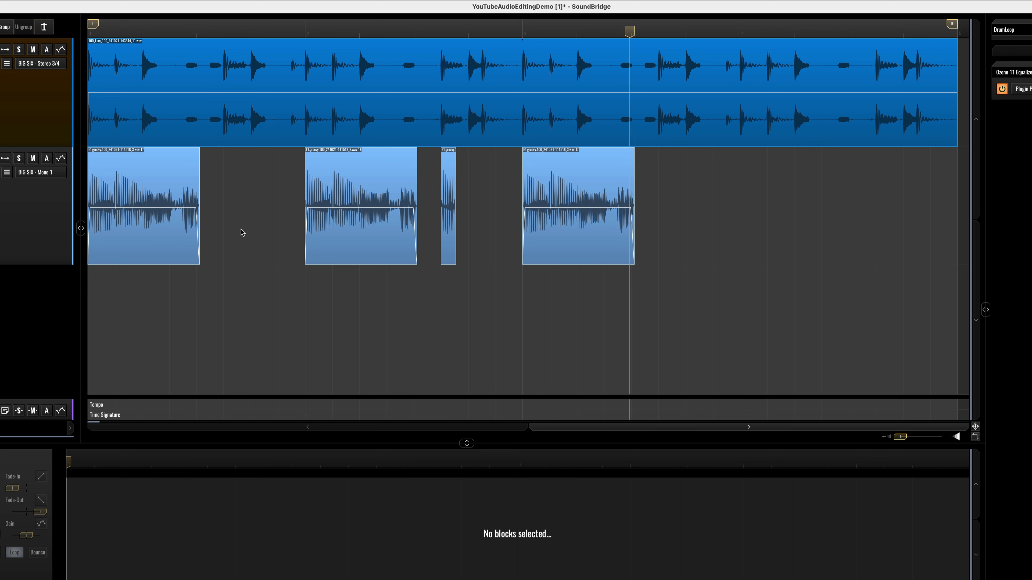
- Duplicate the third-bar bass block, move the copy to the start of the fourth bar, and play that section
click(531, 255)
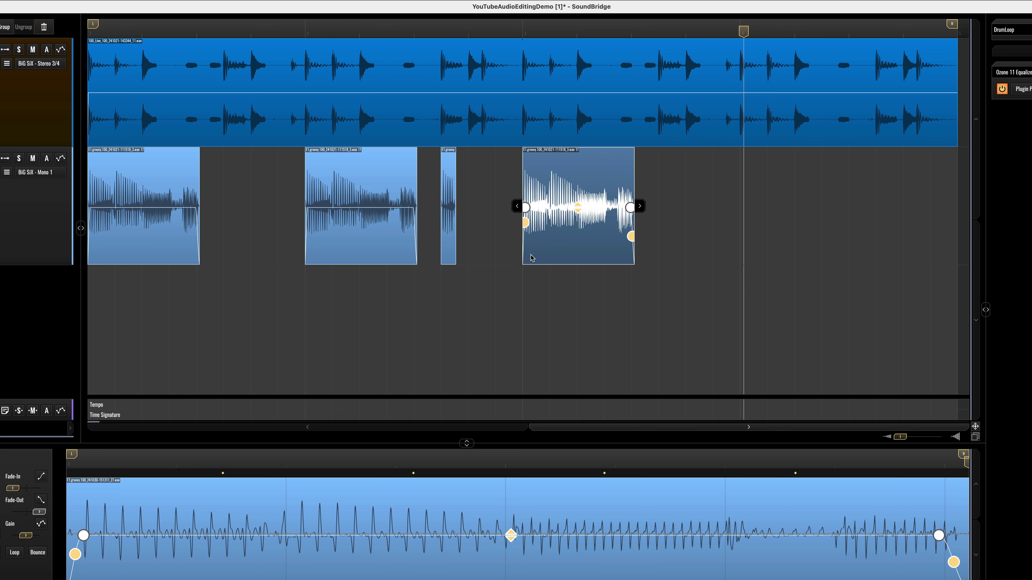
key(super+d)
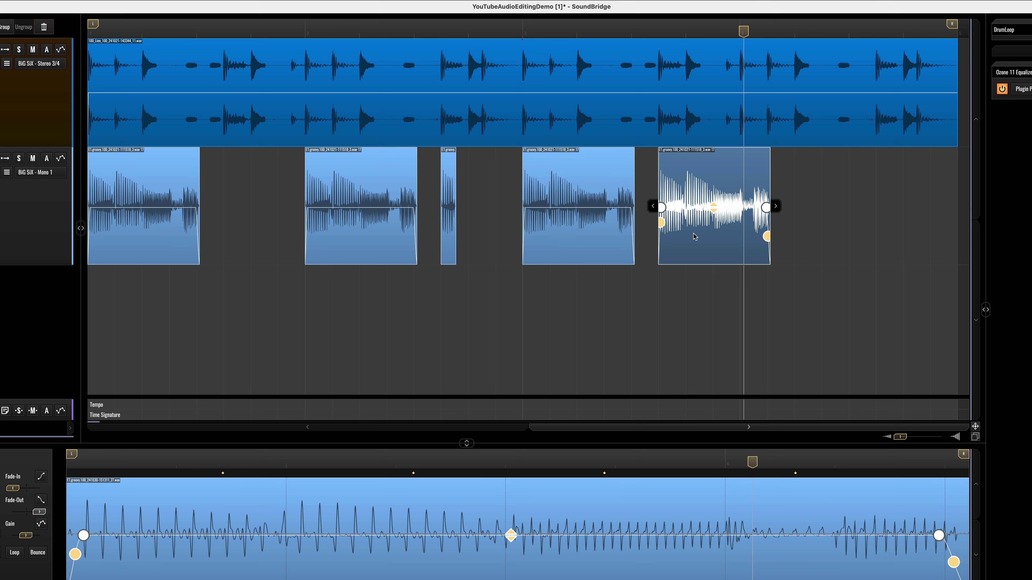
drag(693, 234, 776, 235)
click(360, 30)
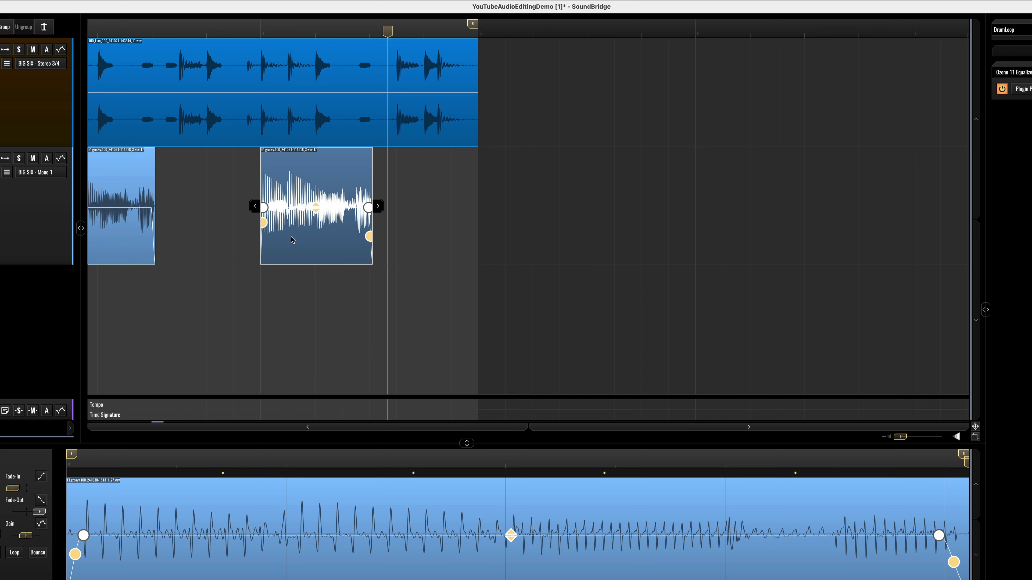
- Copy the fourth-bar bass block past the drum loop's end, then extend the copy to one bar and reverse it
key(ctrl+d)
drag(450, 236, 698, 235)
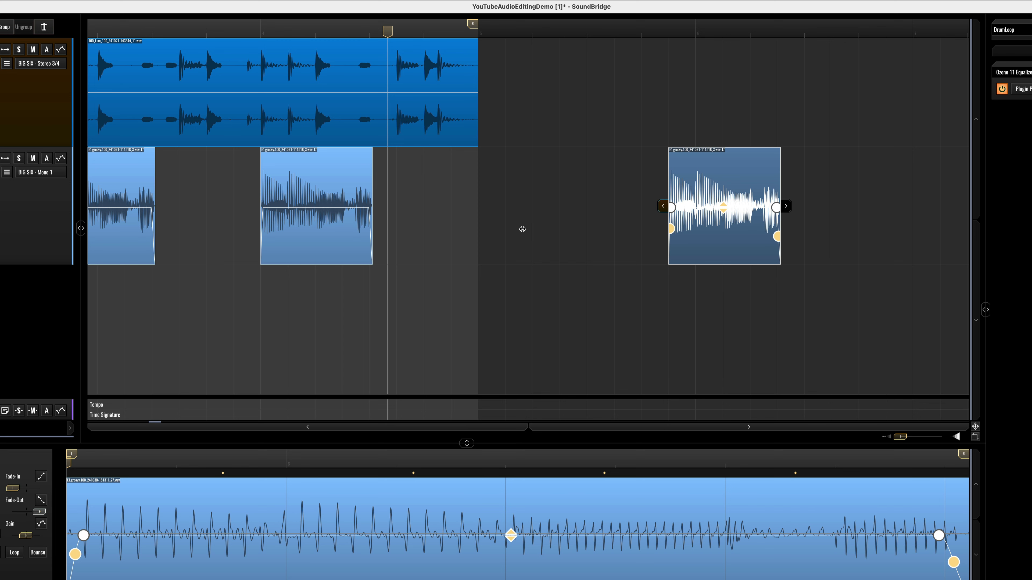
drag(779, 181, 911, 176)
scroll(933, 180, right, 3)
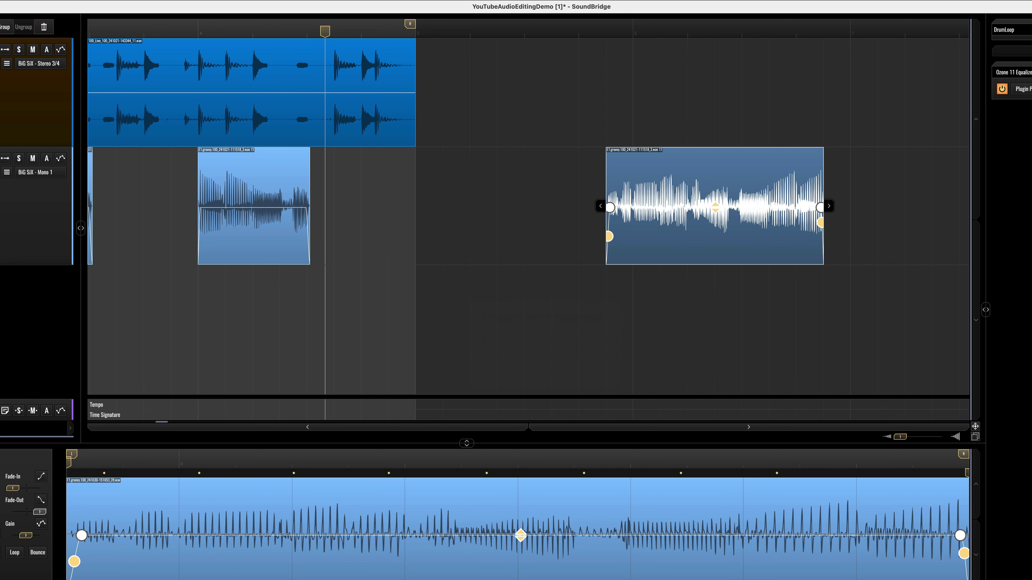
- Move the reversed one-bar bass block over the fourth-bar block, ending it flush with the drum loop, and audition it
drag(668, 253, 418, 27)
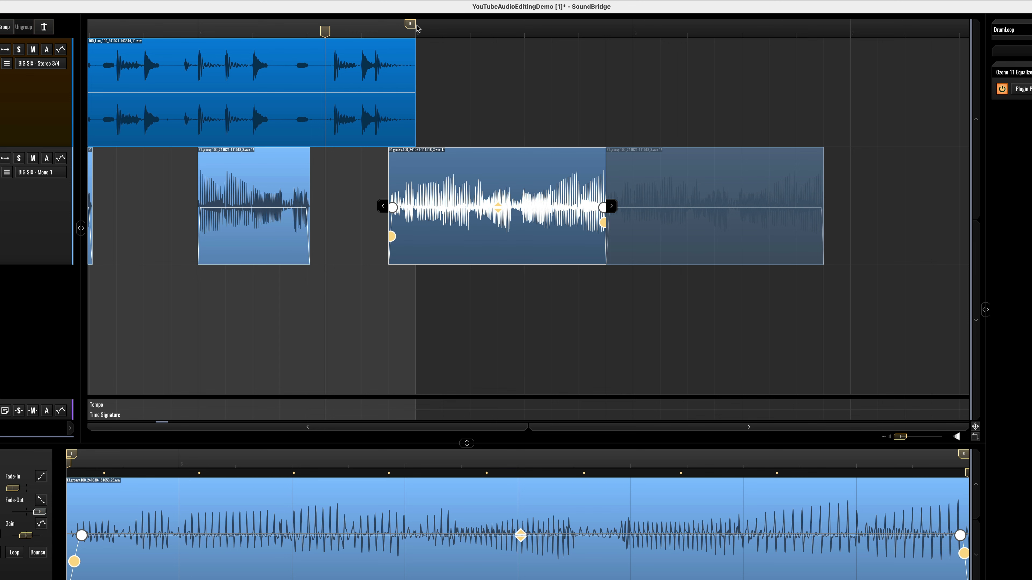
drag(419, 28, 260, 27)
click(260, 28)
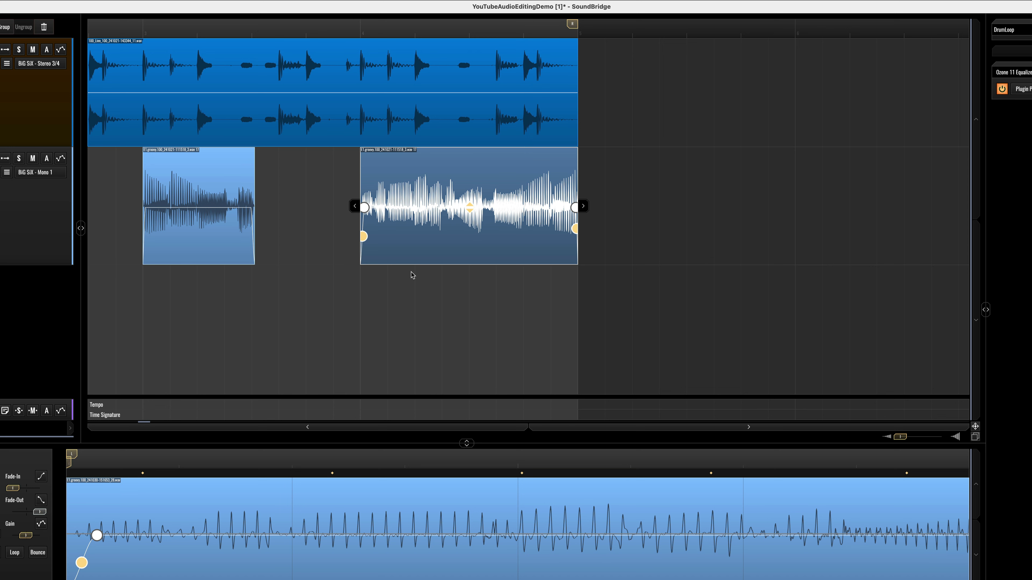
click(406, 297)
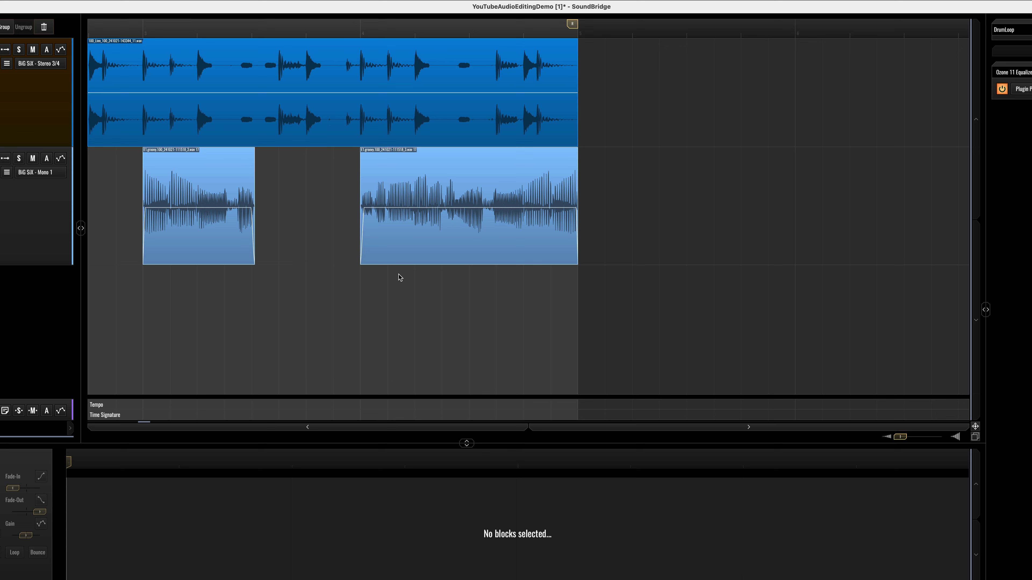
- Split the reversed bass block into eight equal slices with the scissors tool
click(402, 248)
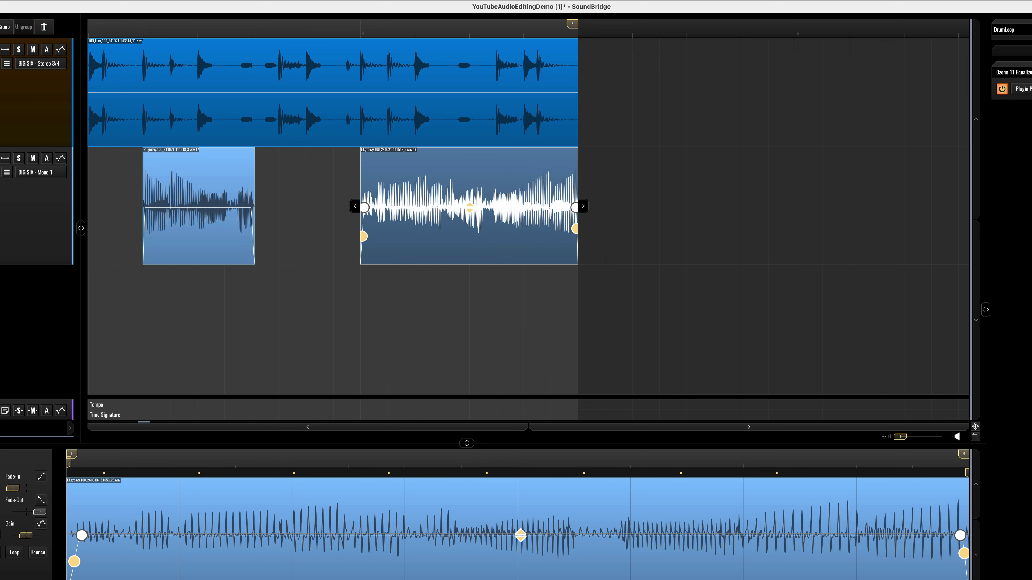
click(396, 242)
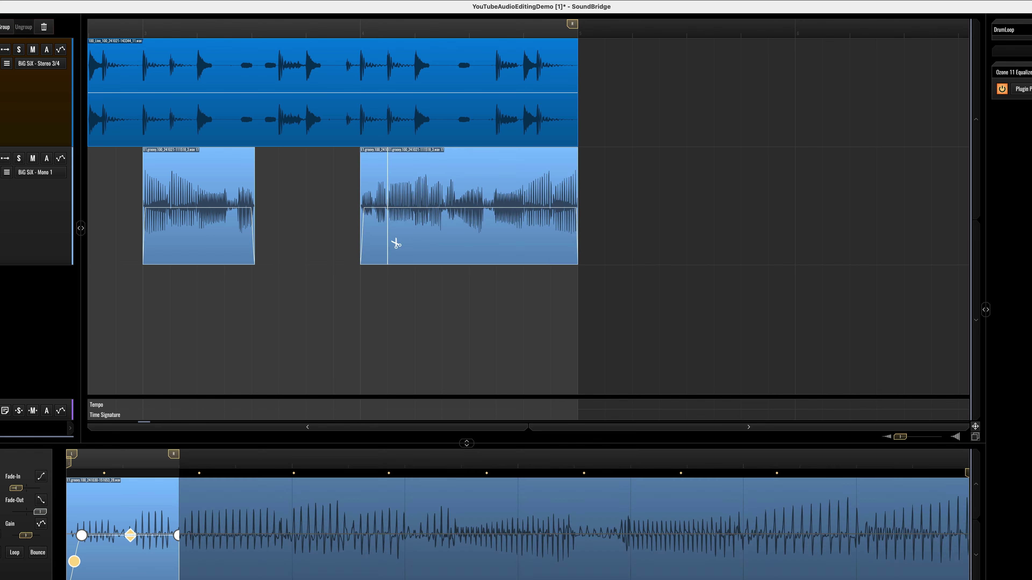
click(416, 245)
click(443, 247)
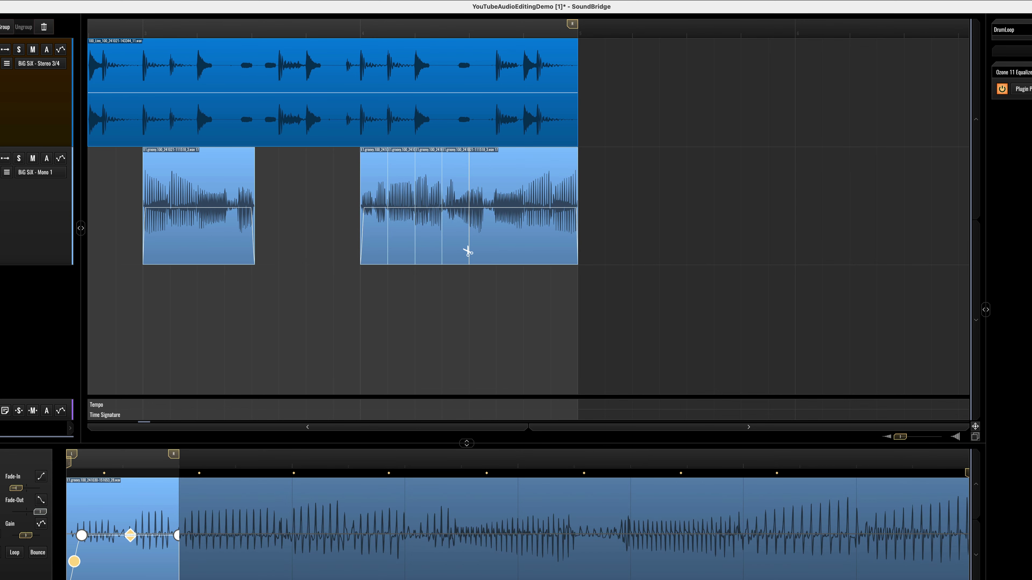
click(470, 252)
click(496, 249)
click(523, 250)
click(550, 252)
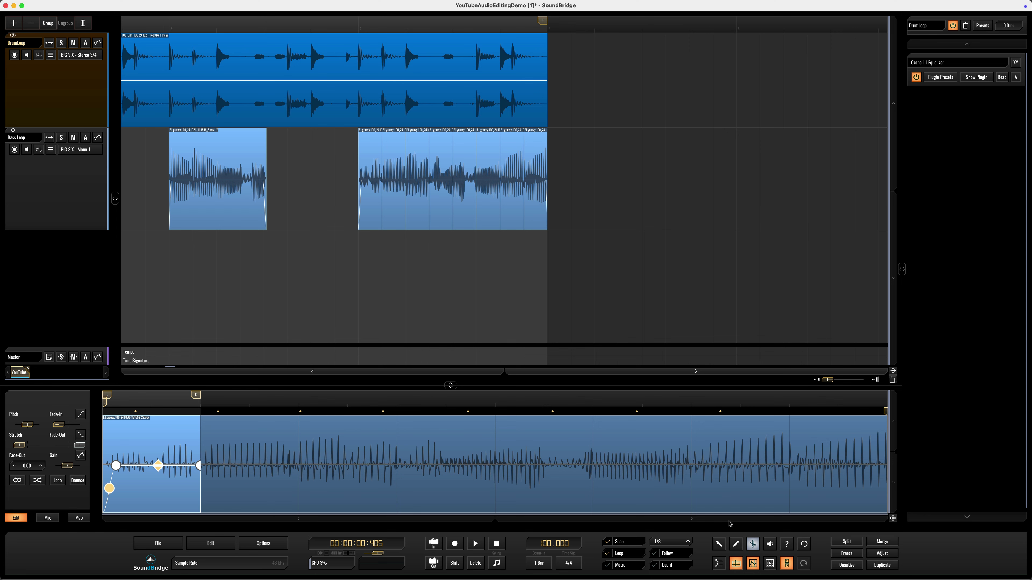
- Mute the second, fourth, fifth, sixth and eighth slices of the reversed bass block with the mute tool
click(769, 543)
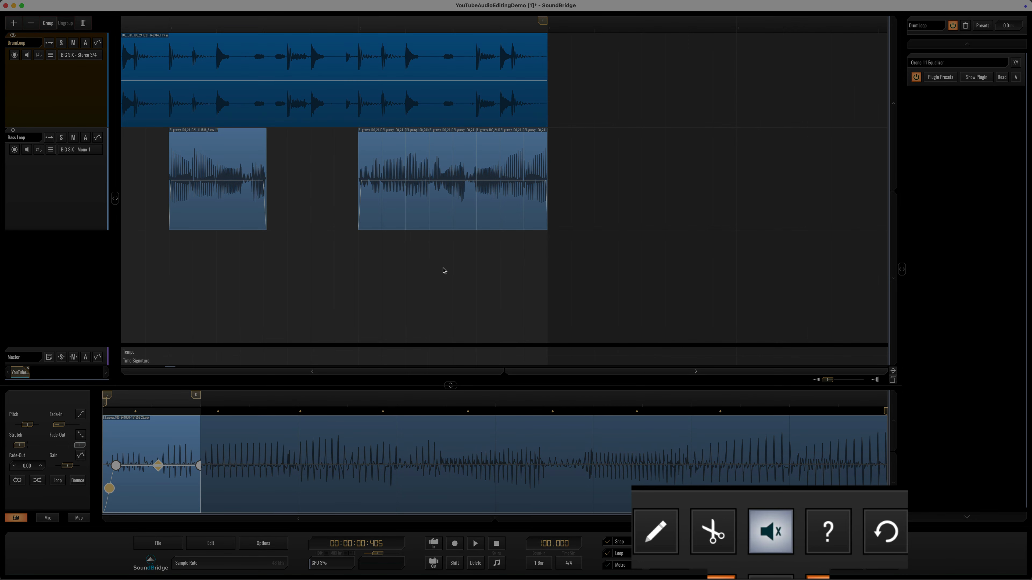
click(392, 211)
click(441, 209)
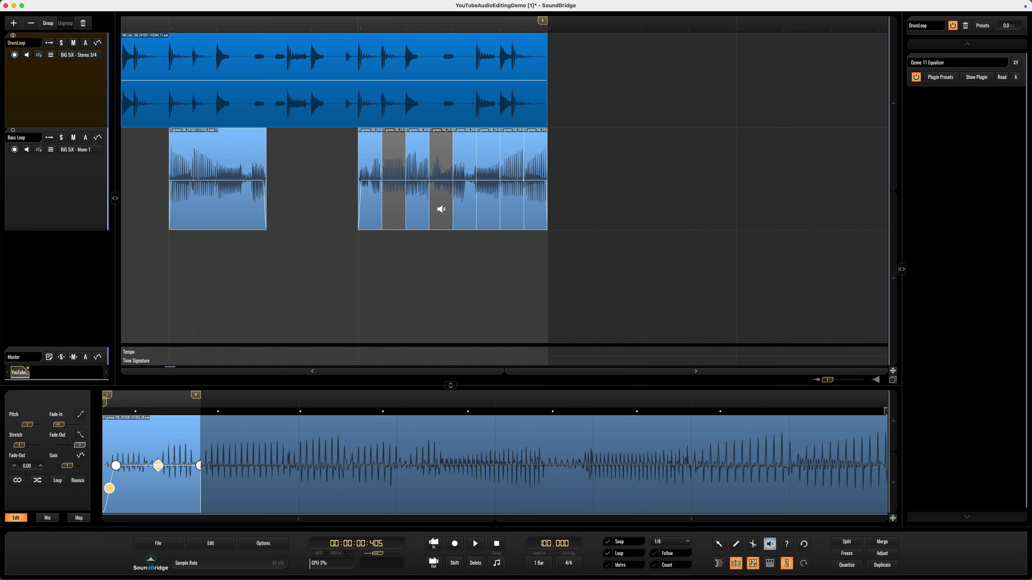
click(484, 209)
click(531, 211)
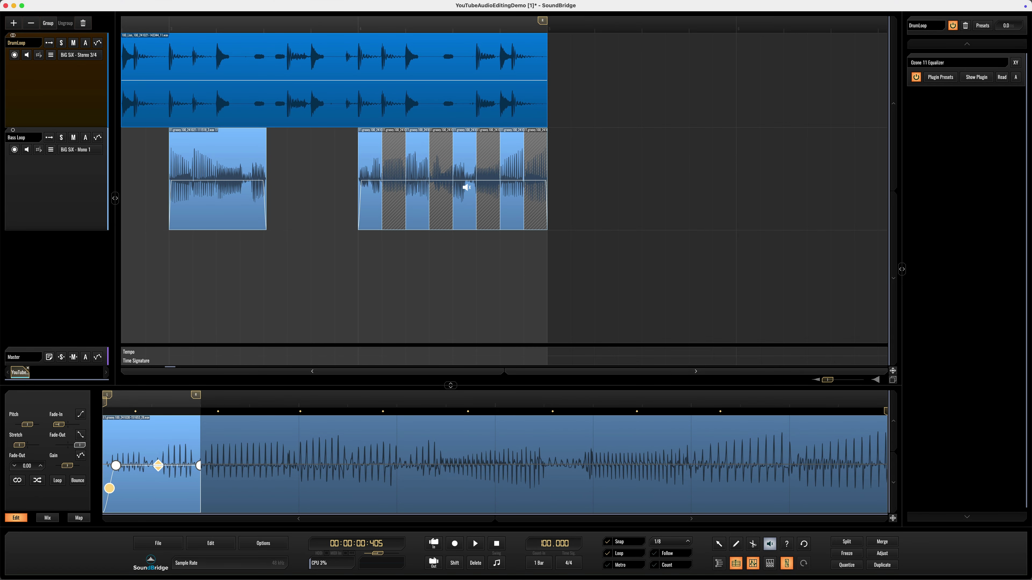
click(466, 188)
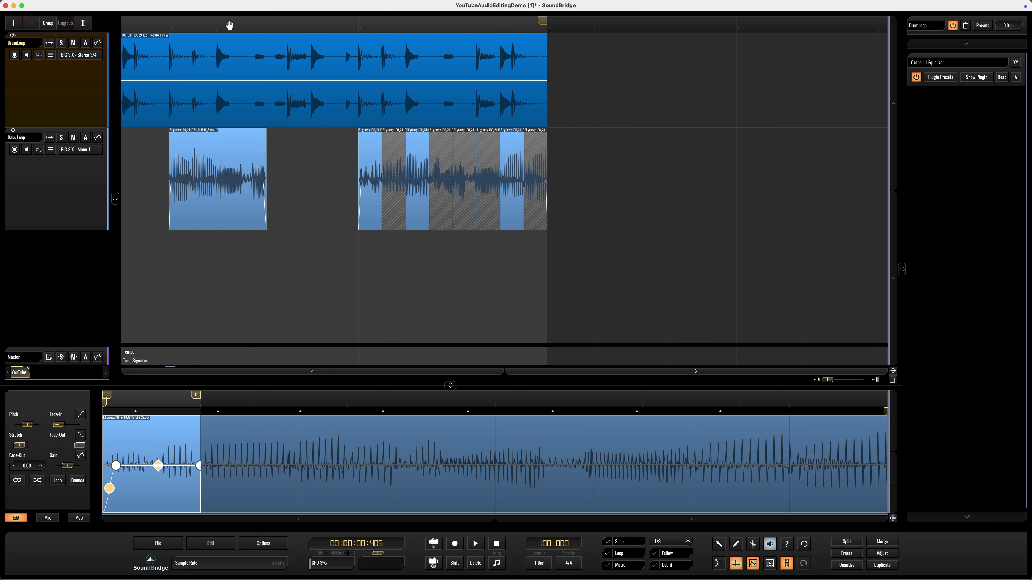
- Unmute the fifth and sixth slices of the reversed bass block with the mute tool and audition the result
key(1)
key(space)
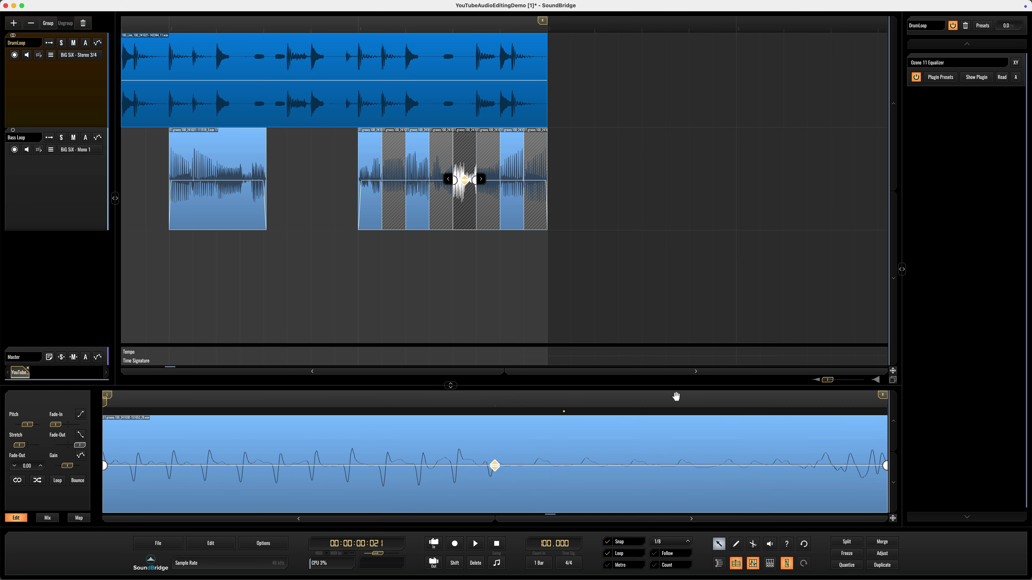
key(z)
click(463, 198)
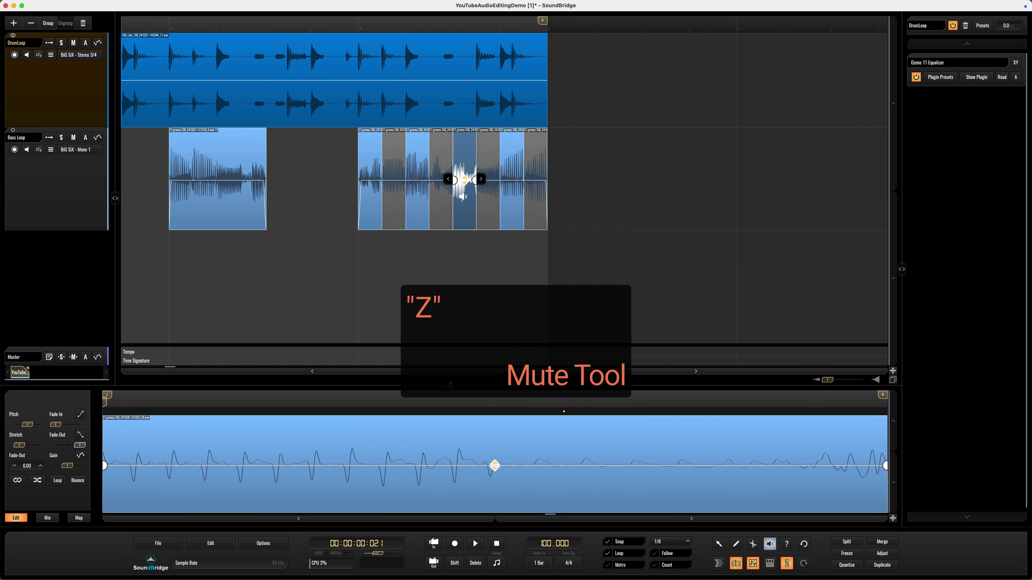
click(286, 33)
key(space)
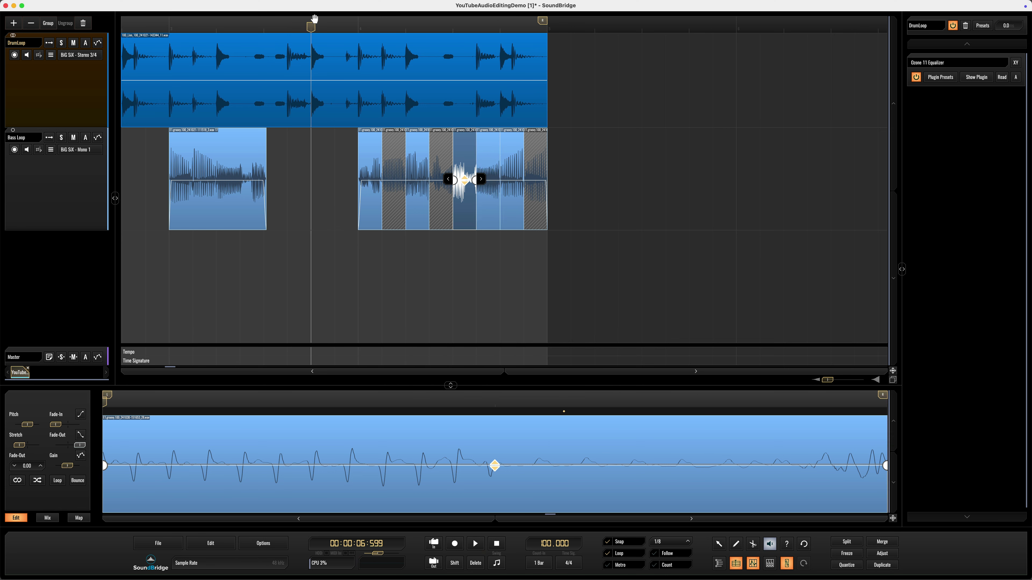
key(space)
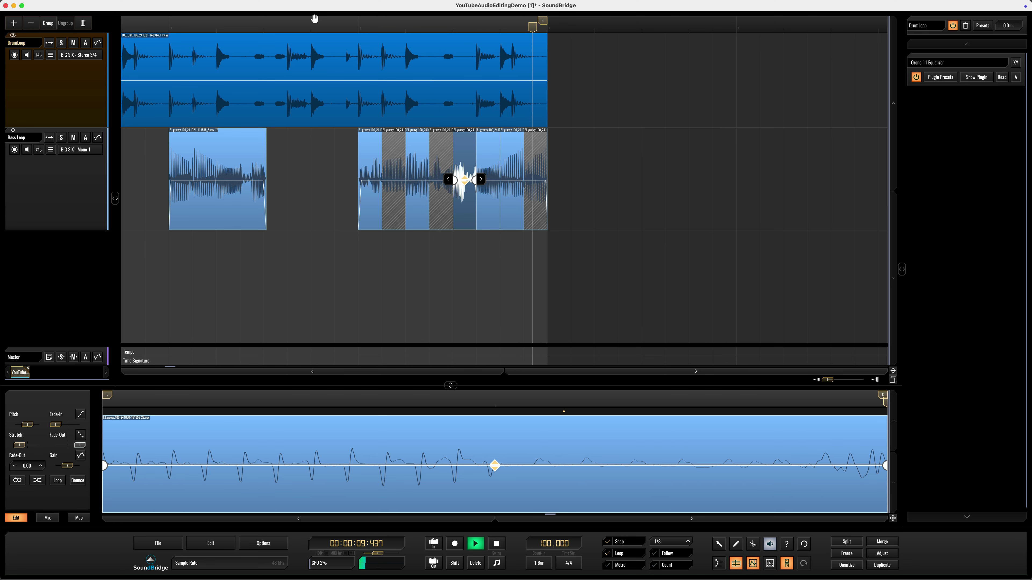
key(space)
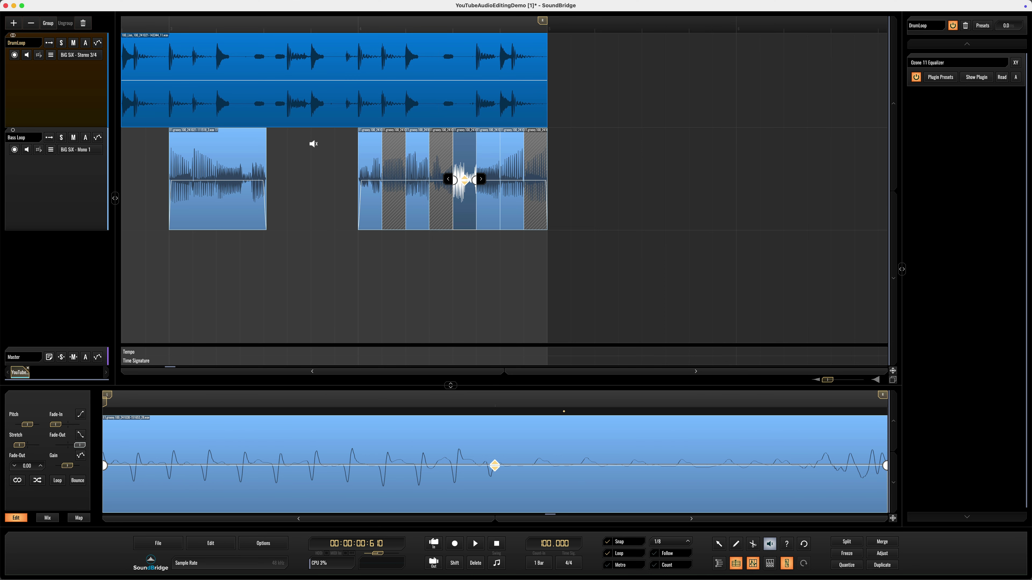
- Try deleting the fifth slice of the reversed bass block and undo the deletion
scroll(306, 265, down, 5)
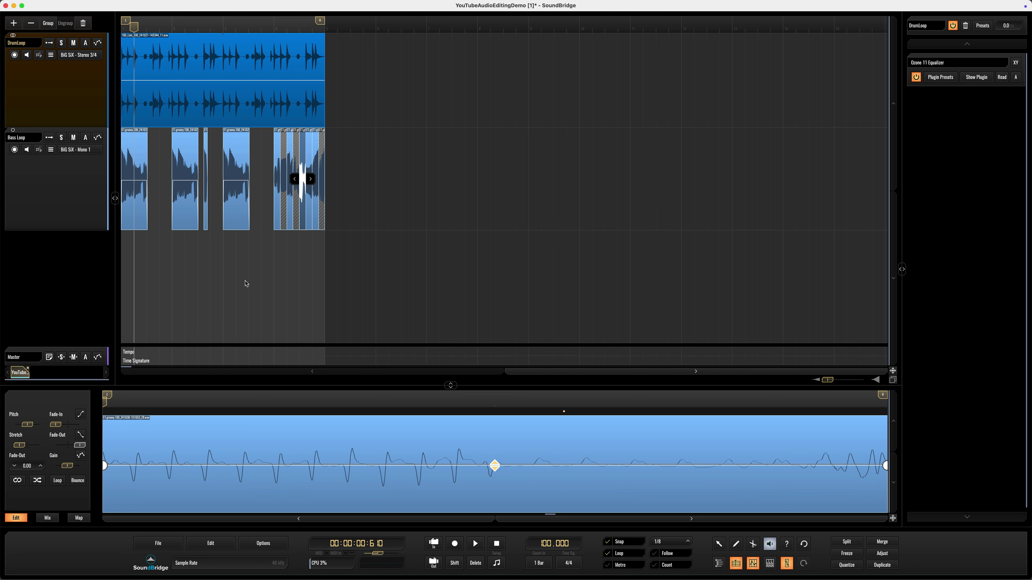
scroll(246, 284, up, 3)
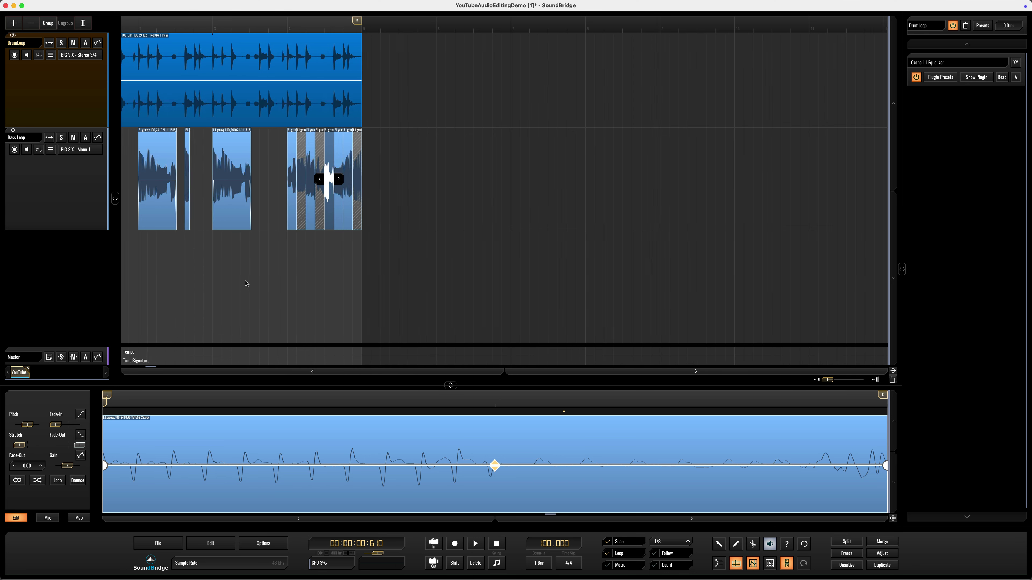
scroll(247, 284, left, 5)
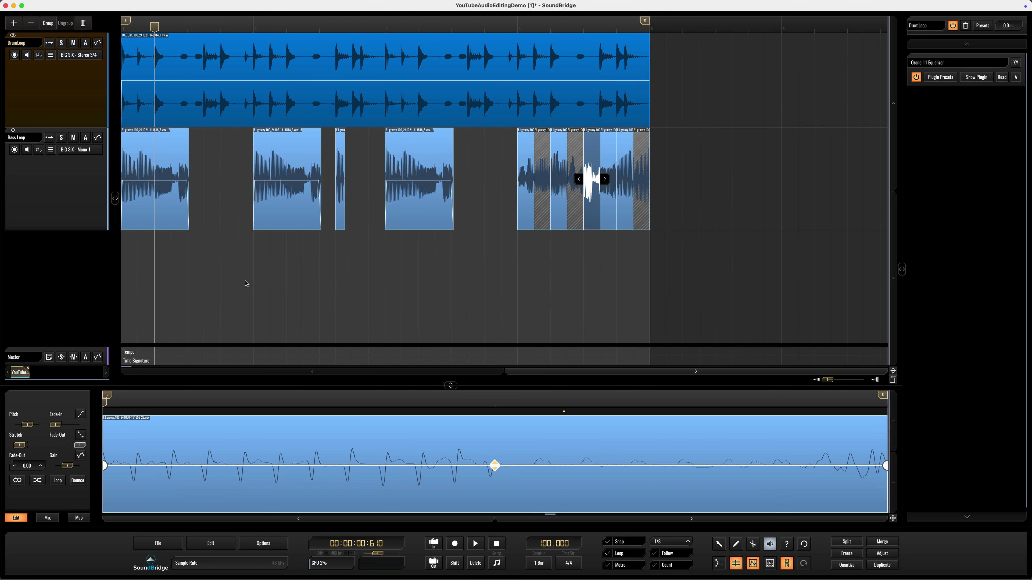
scroll(247, 284, up, 3)
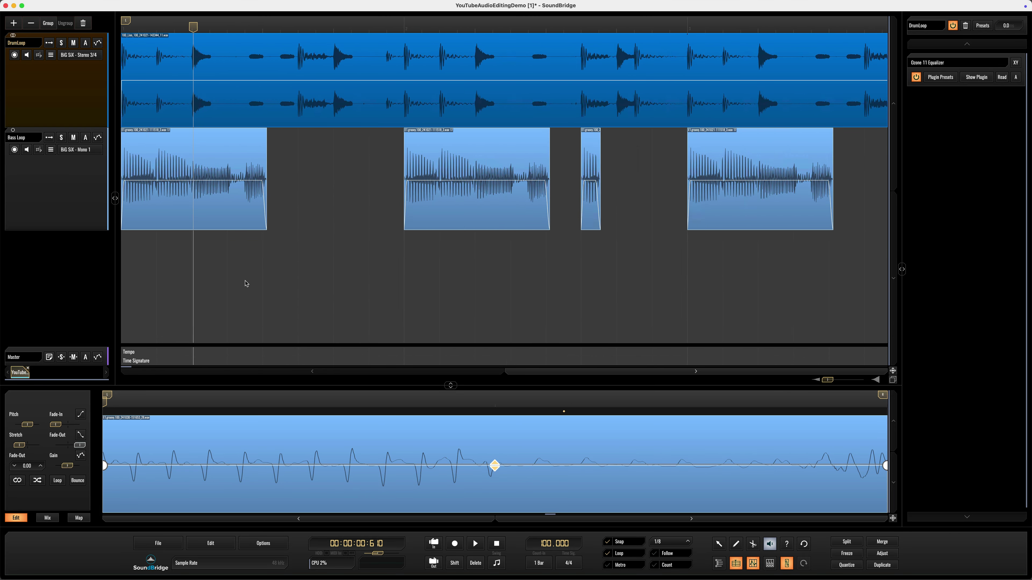
scroll(247, 284, down, 5)
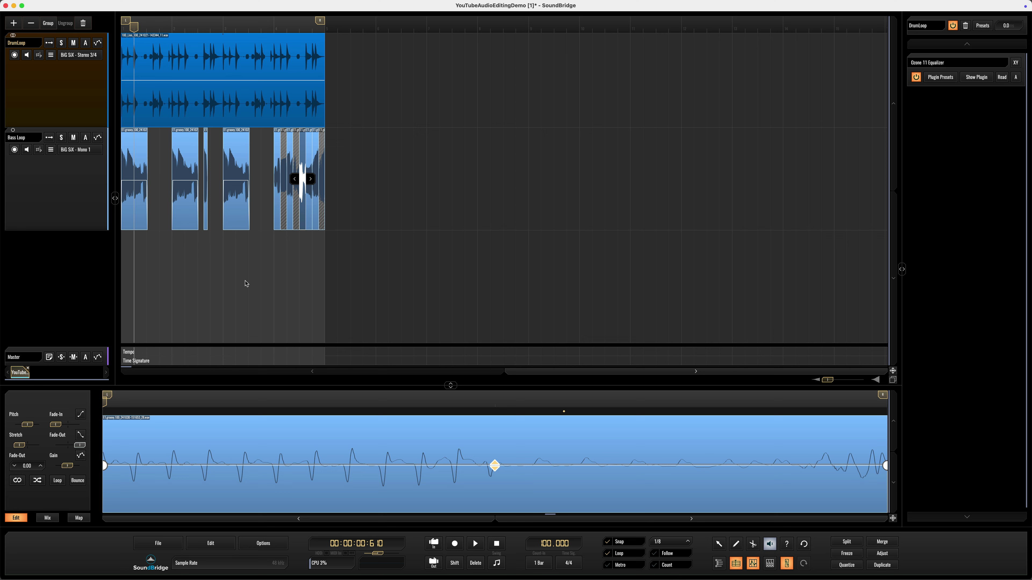
key(Delete)
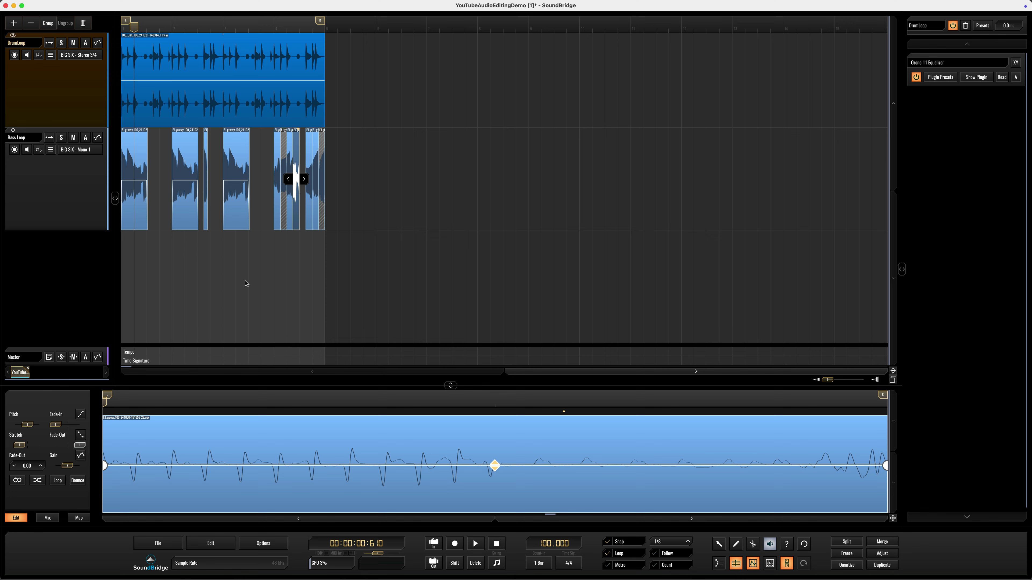
key(super+z)
- Select all drum and bass blocks together and duplicate them directly after the originals
key(space)
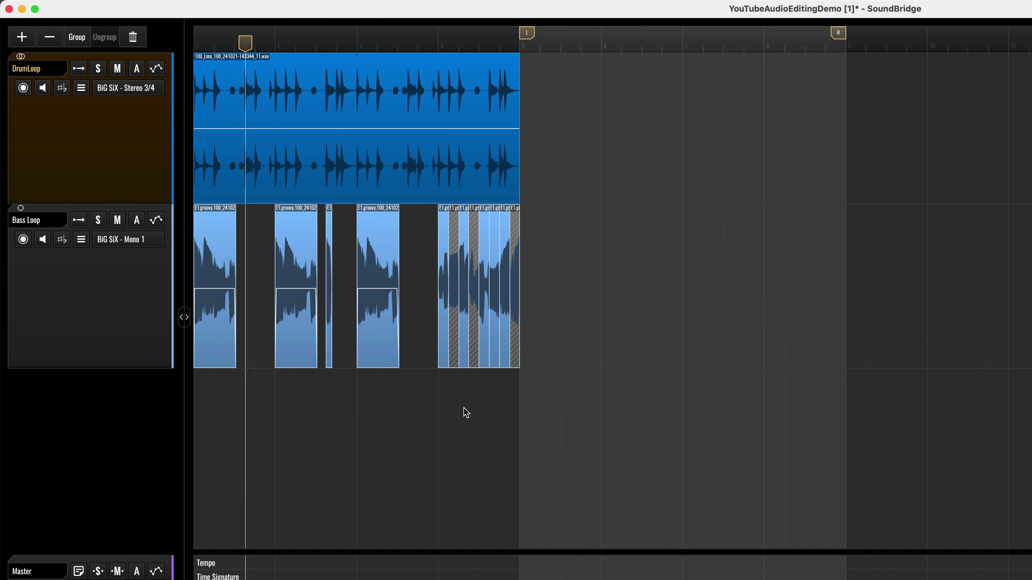
drag(544, 412, 221, 139)
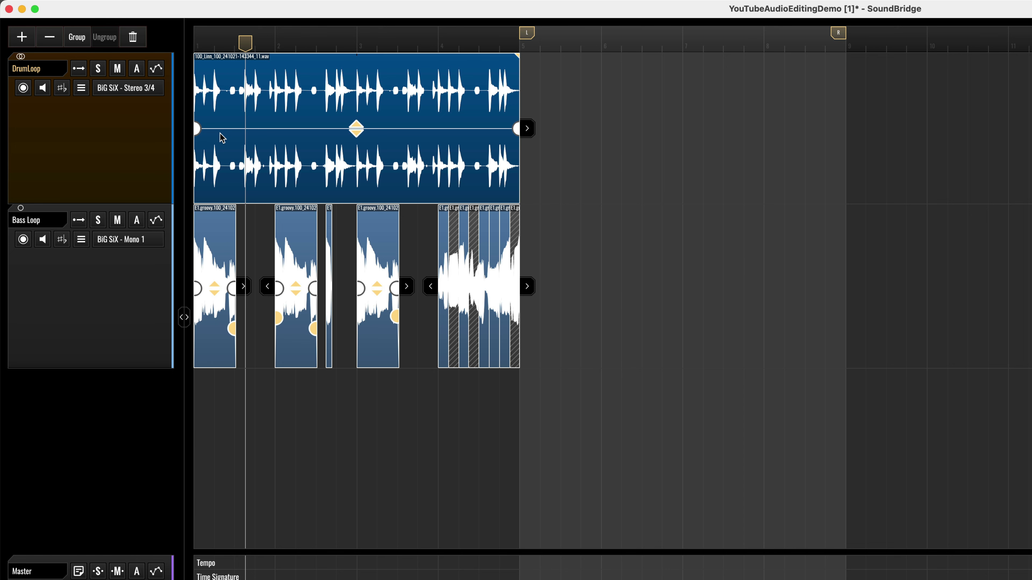
key(super+d)
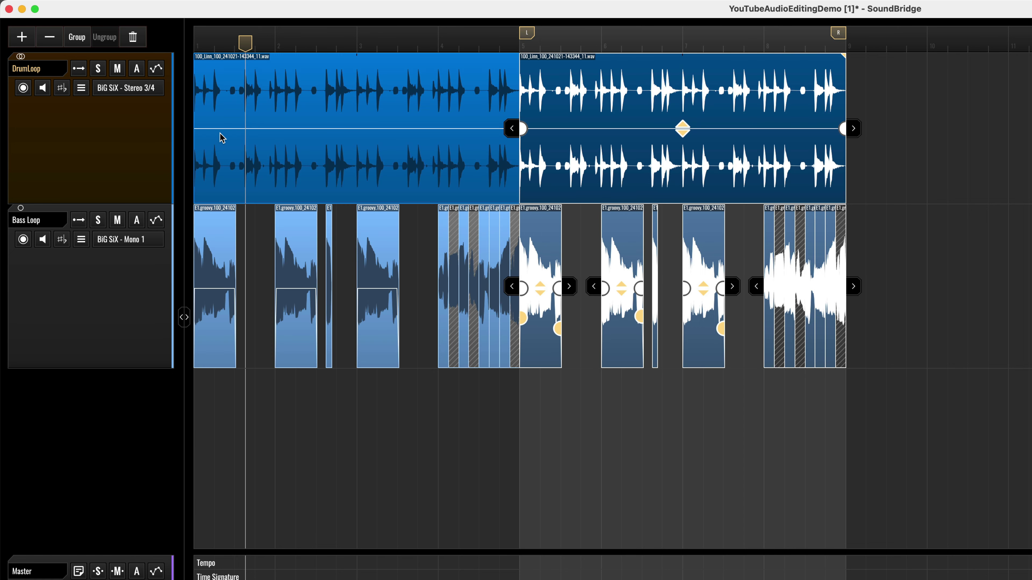
- Select all blocks, fit the loop range to the whole eight-bar arrangement, and place the playhead at bar 4
key(super+a)
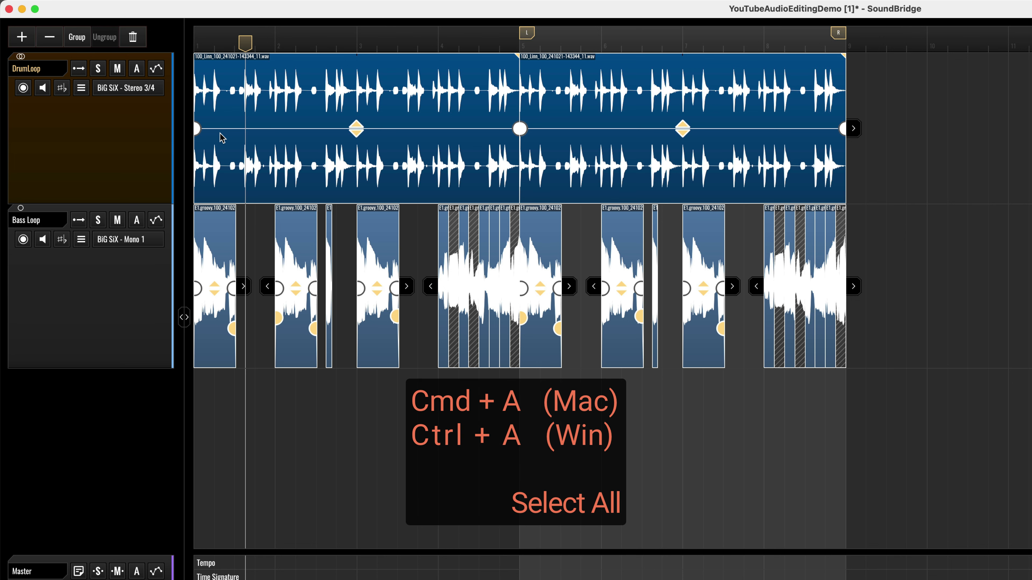
key(p)
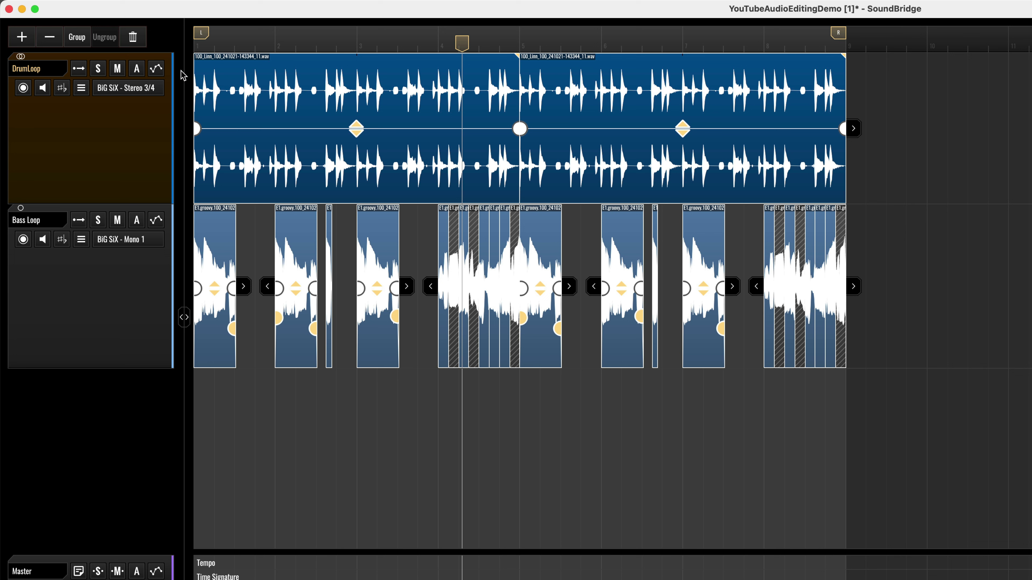
key(space)
click(438, 43)
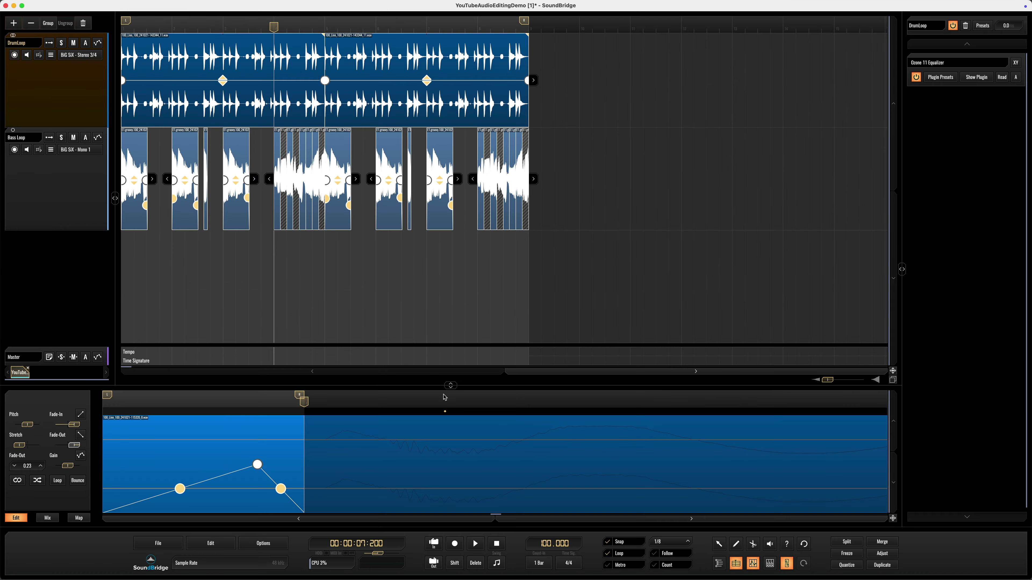
- Return the playhead to zero, play the arrangement briefly, and stop and return it to zero again
click(493, 545)
click(496, 544)
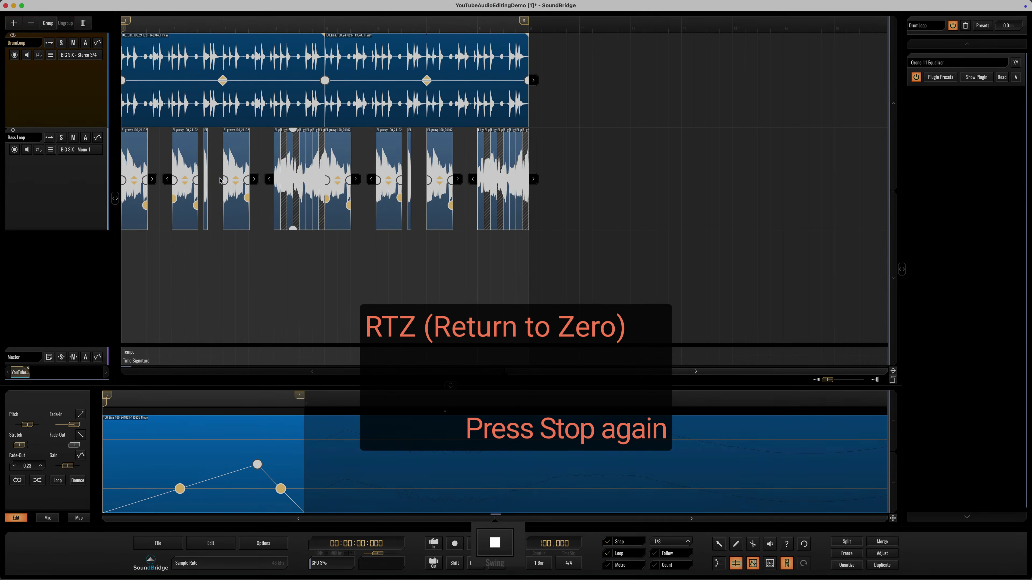
drag(124, 28, 414, 27)
click(497, 544)
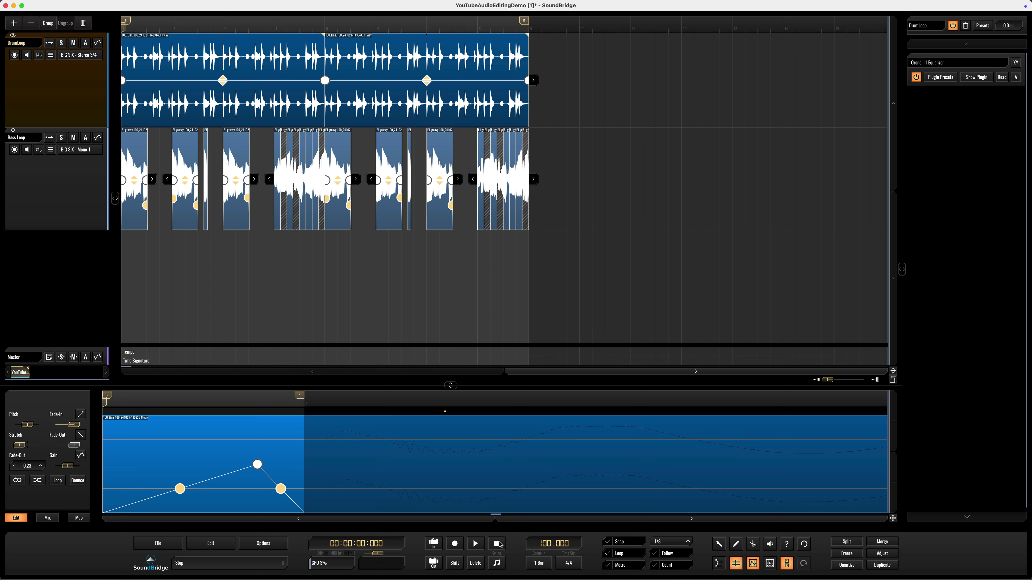
key(space)
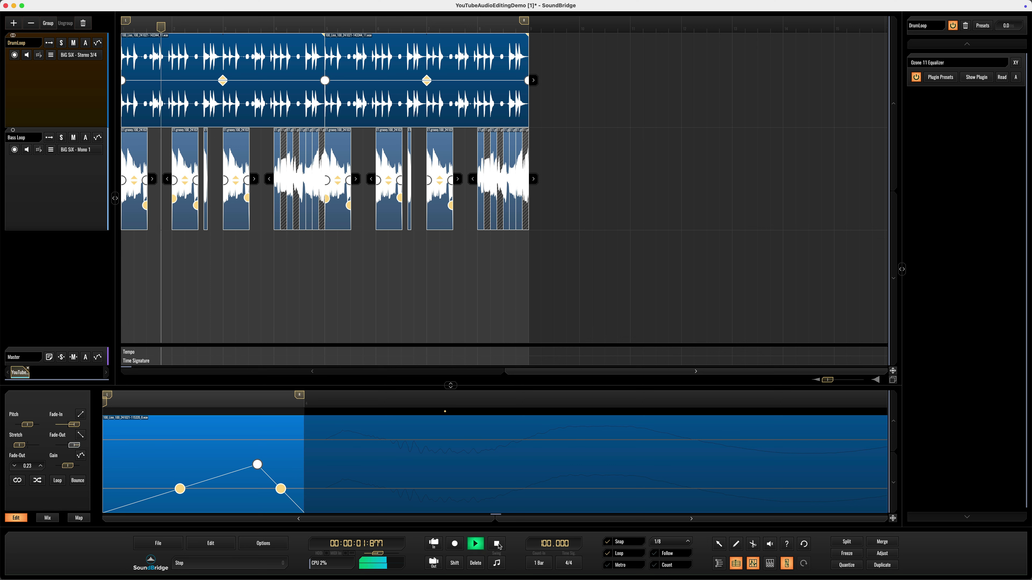
click(497, 544)
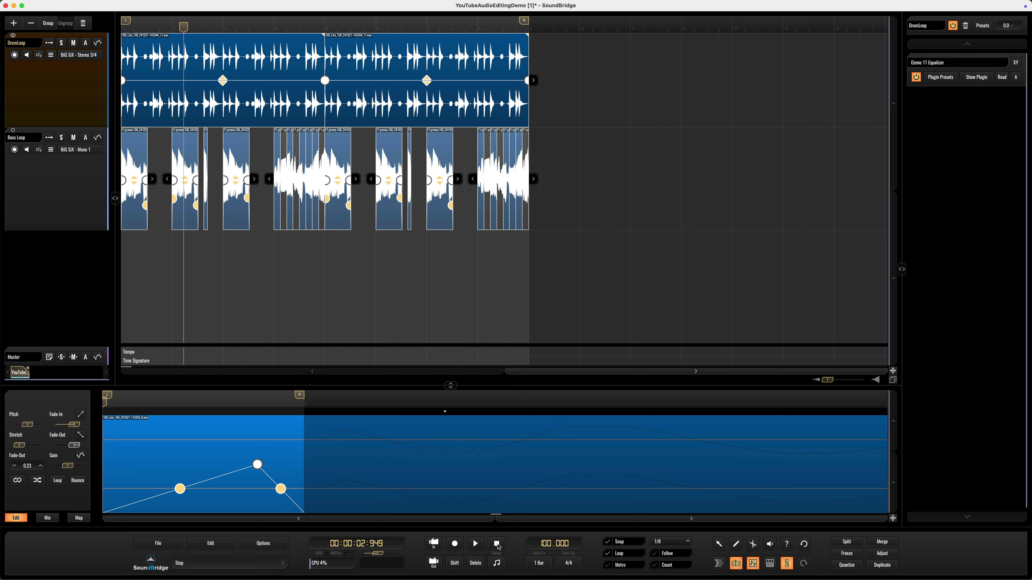
click(497, 544)
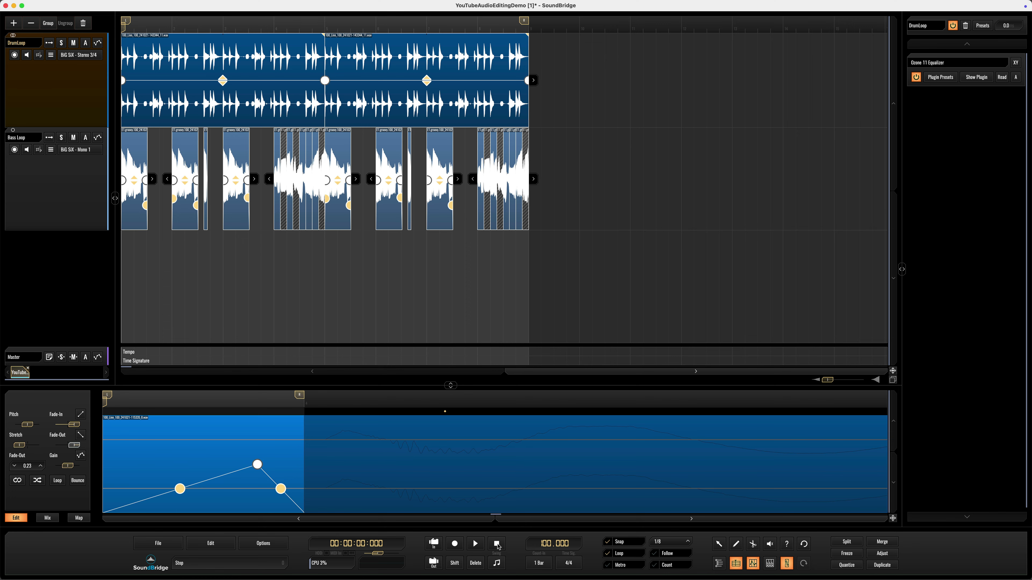
- Look up the Transport Stop shortcut in the preferences and test returning the playhead from near bar 11 to the project start
key(super+comma)
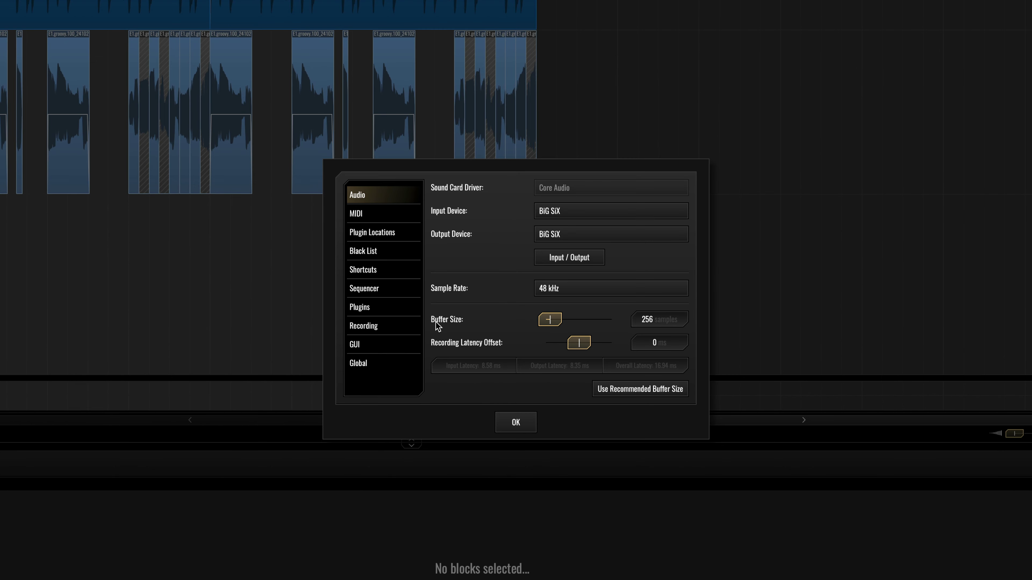
click(374, 272)
scroll(516, 289, down, 5)
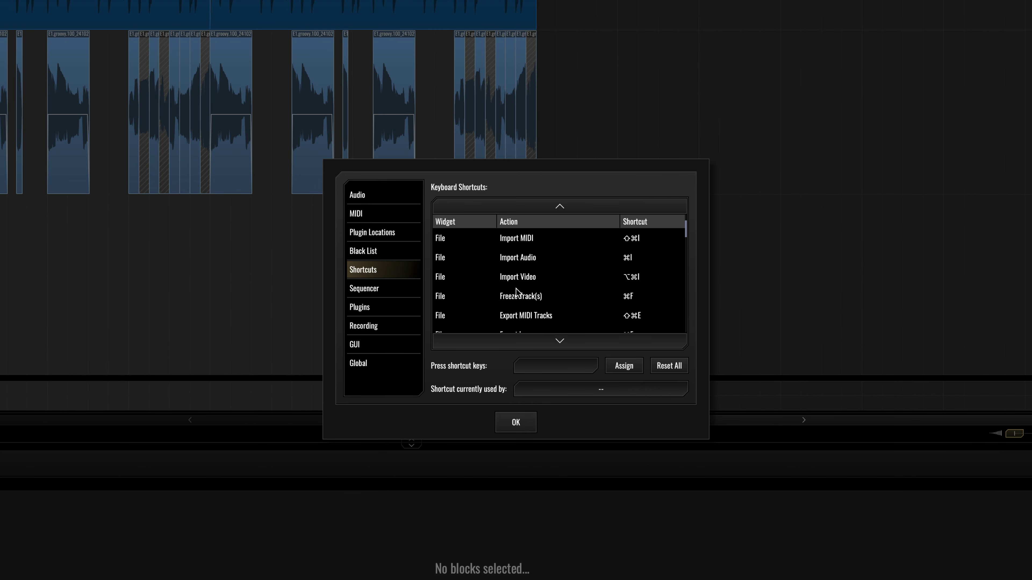
scroll(516, 289, down, 15)
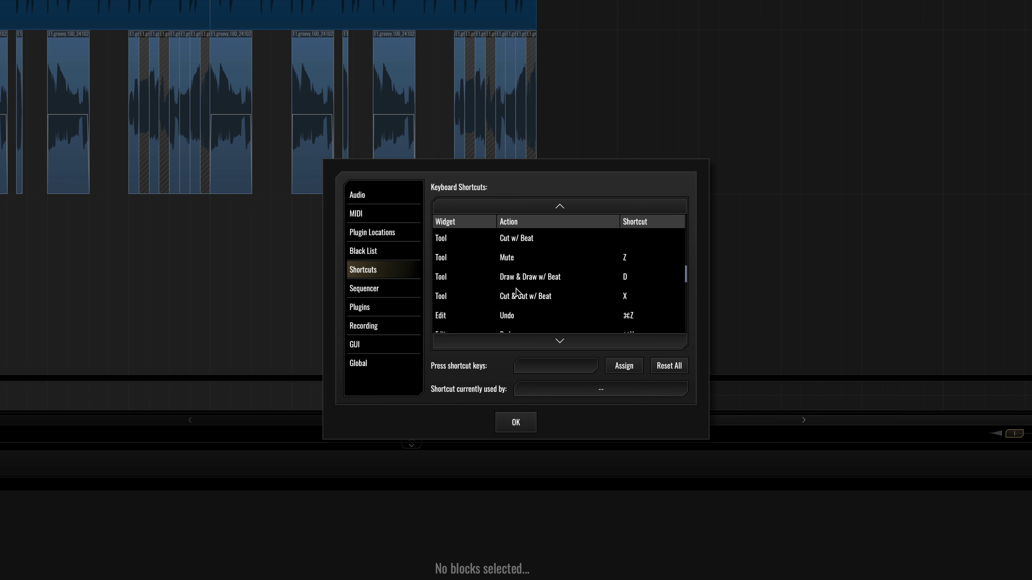
scroll(516, 290, down, 8)
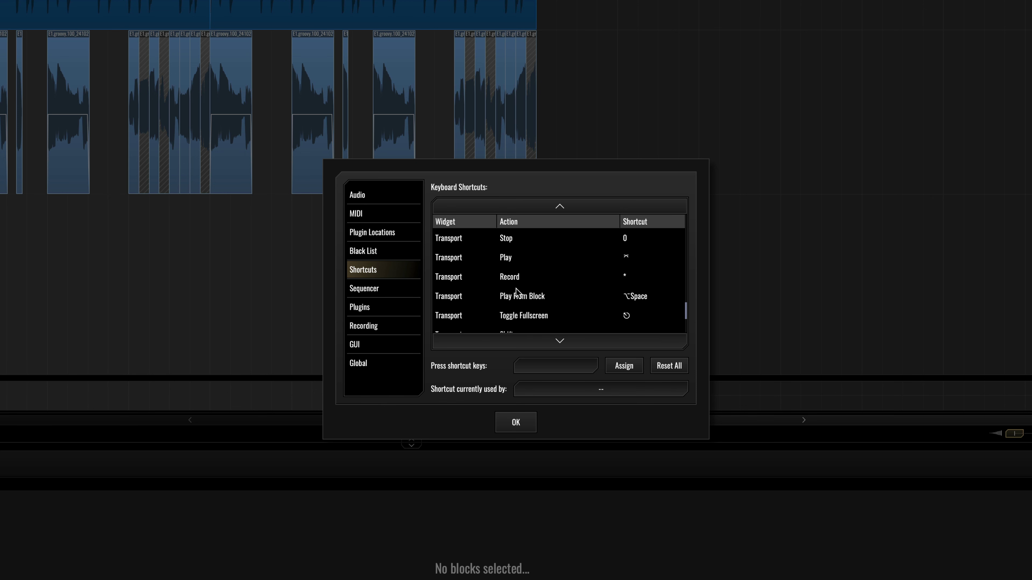
scroll(516, 289, up, 1)
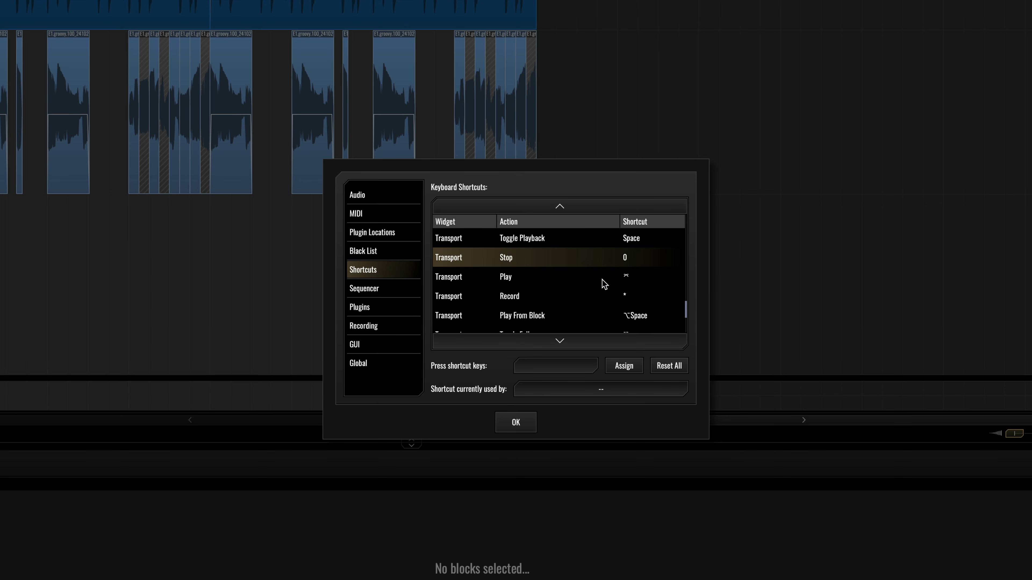
click(522, 283)
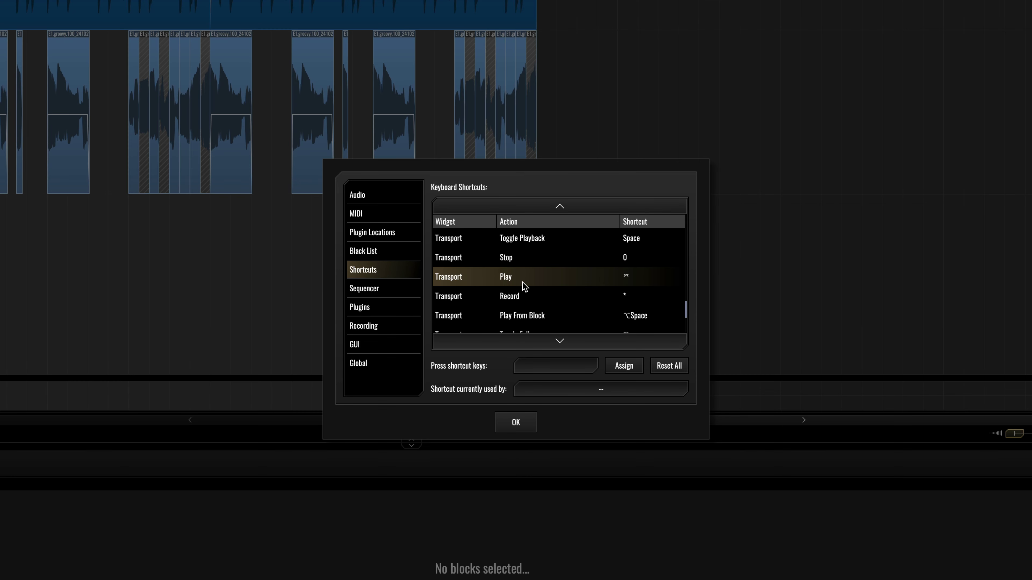
click(517, 260)
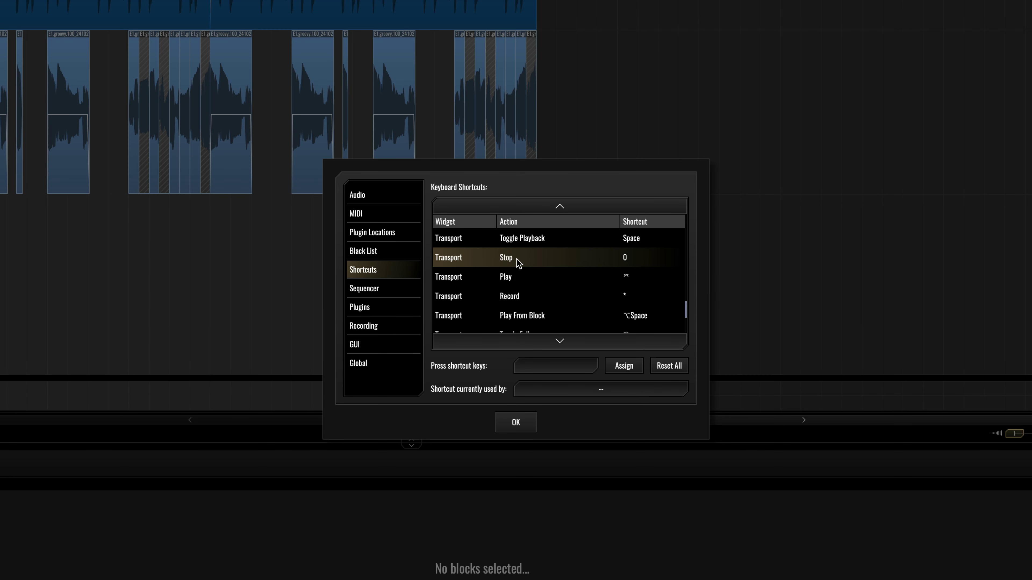
click(516, 423)
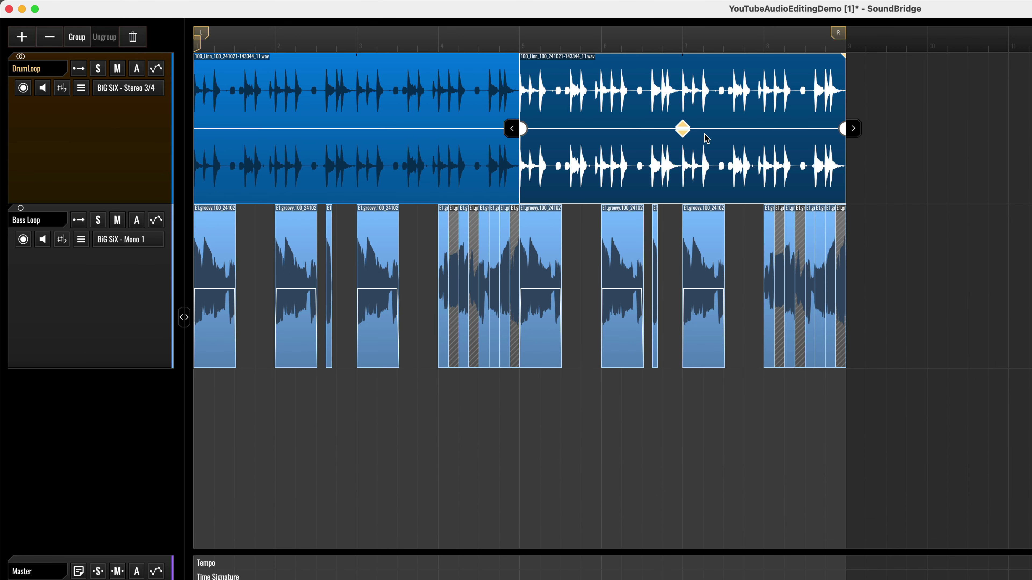
click(1008, 41)
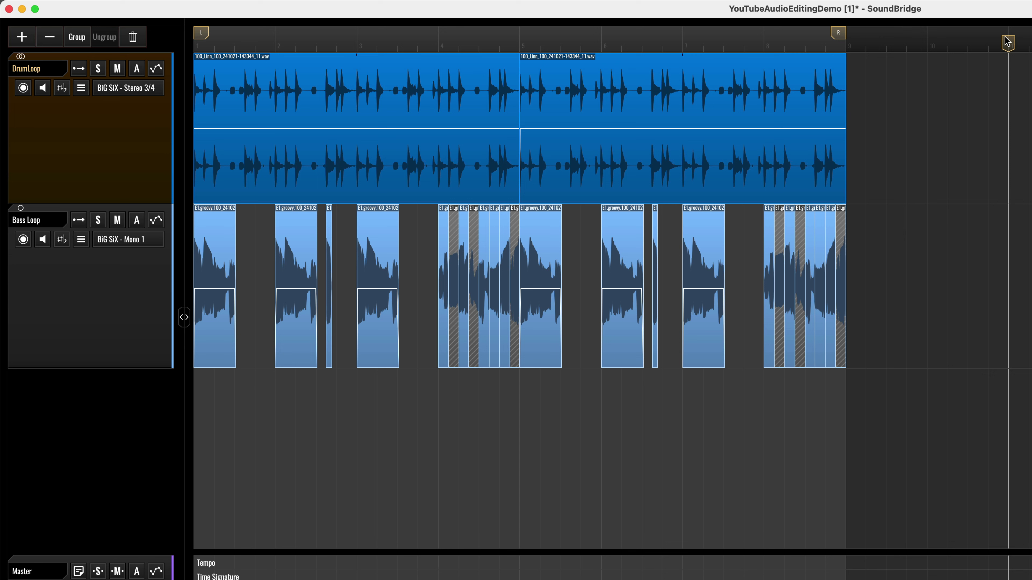
key(Home)
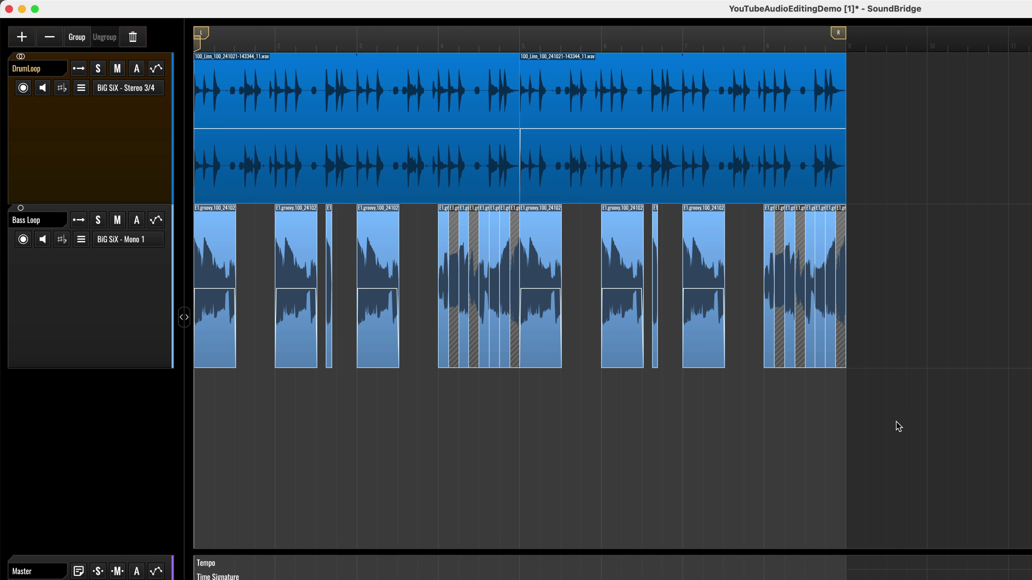
- Merge all blocks on the Bass Loop track into a single block and unmerge it into separate blocks
drag(893, 418, 209, 226)
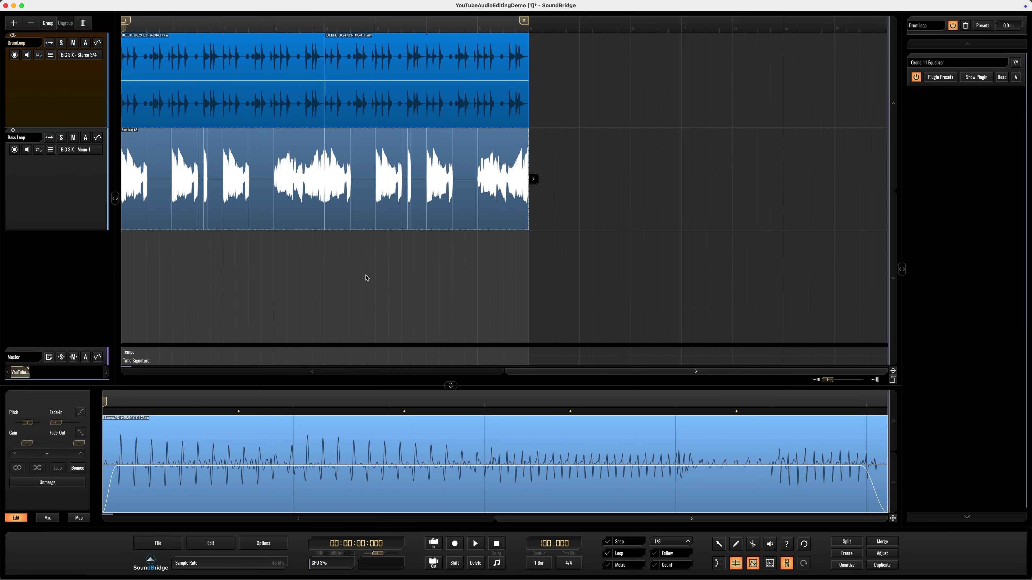
key(super+m)
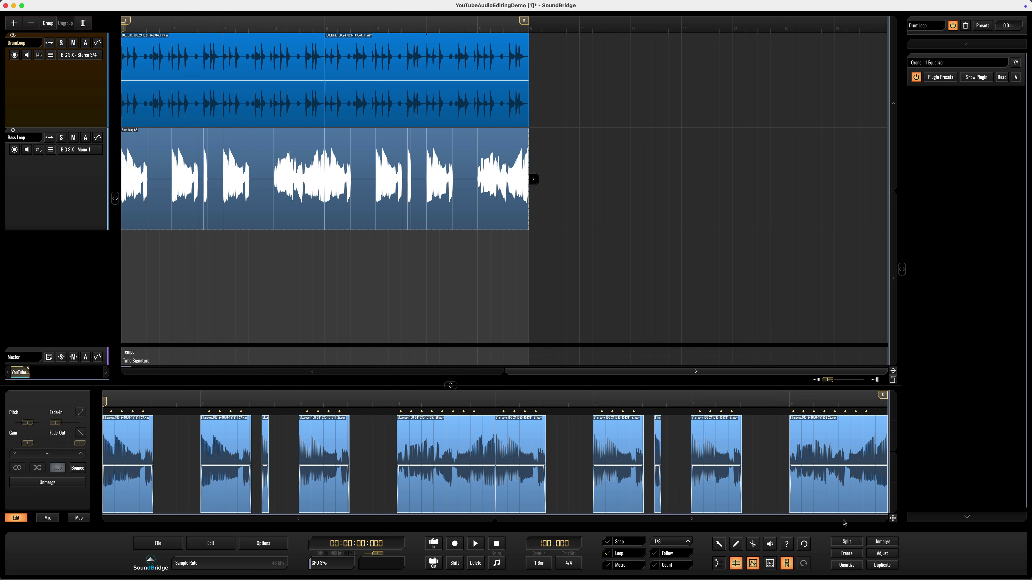
click(883, 542)
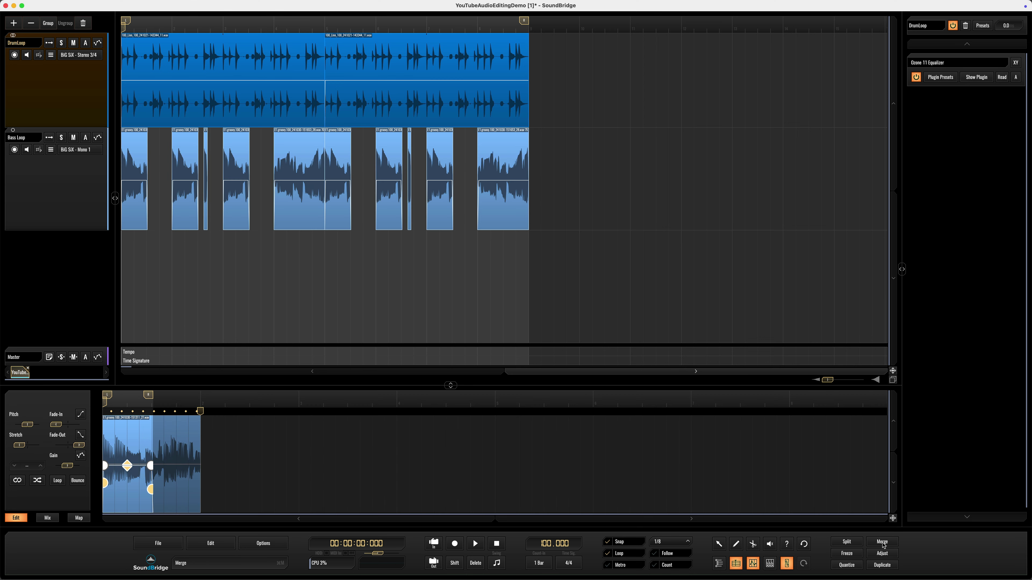